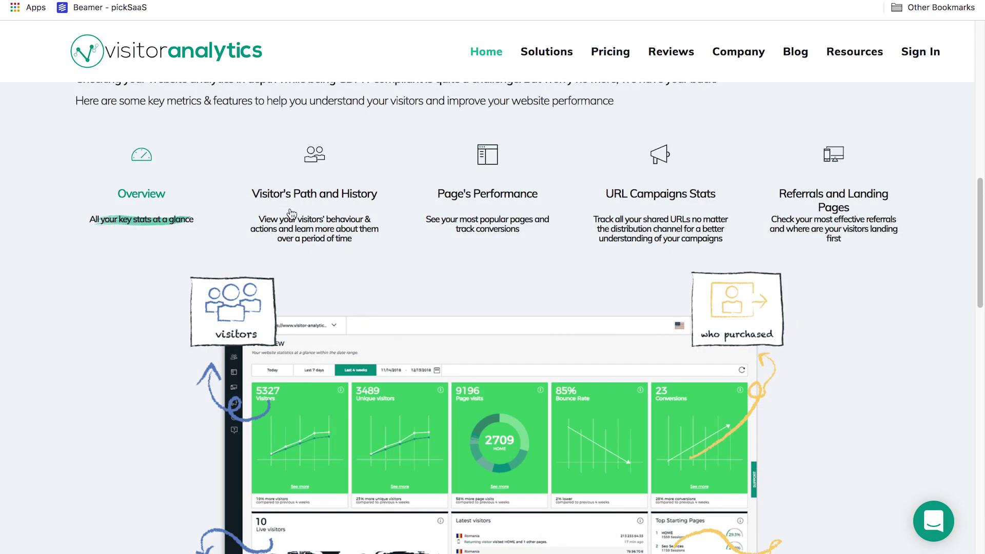
# Step: Preview the Visitor's Path, Page's Performance, URL Campaigns and Referrals feature tabs on the homepage
pyautogui.click(292, 212)
pyautogui.click(469, 208)
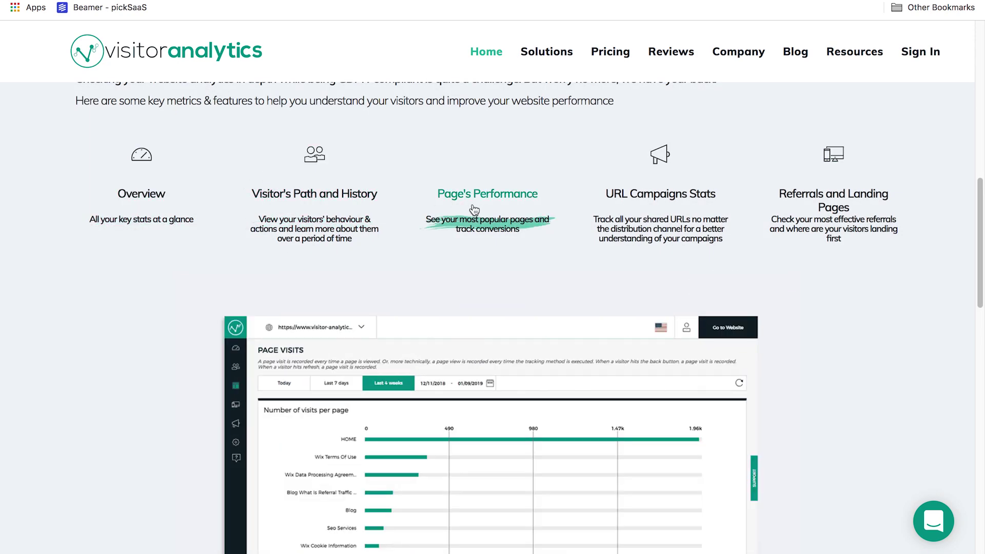
pyautogui.scroll(-1, 472, 211)
pyautogui.click(655, 186)
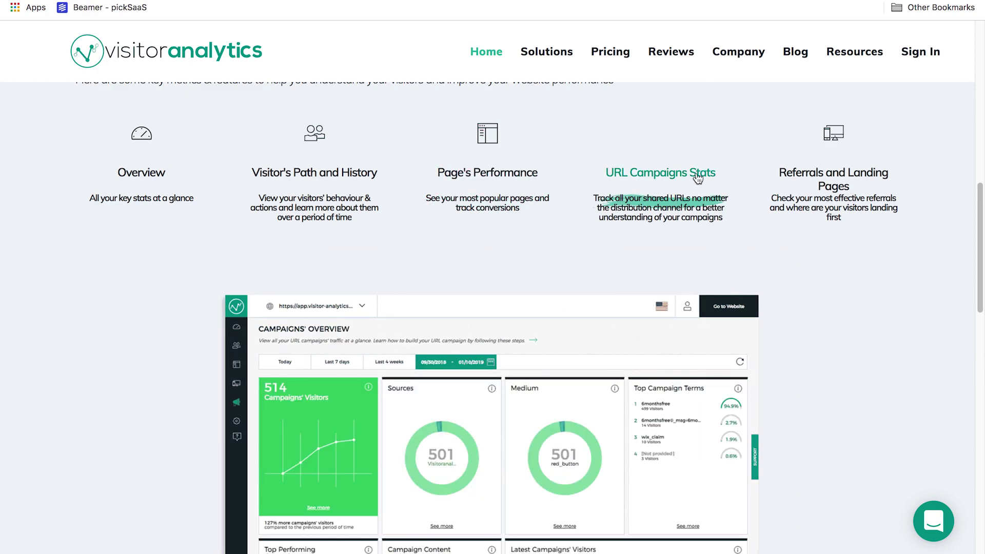
pyautogui.click(827, 187)
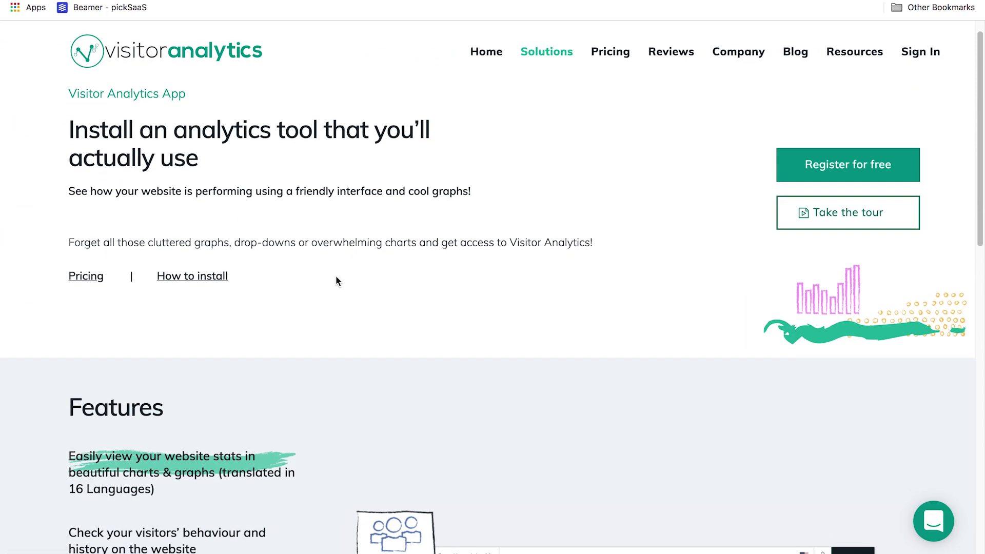
# Step: Compare plan prices with the traffic slider at 25,000, 100,000 and Custom monthly visits
pyautogui.scroll(-6, 336, 277)
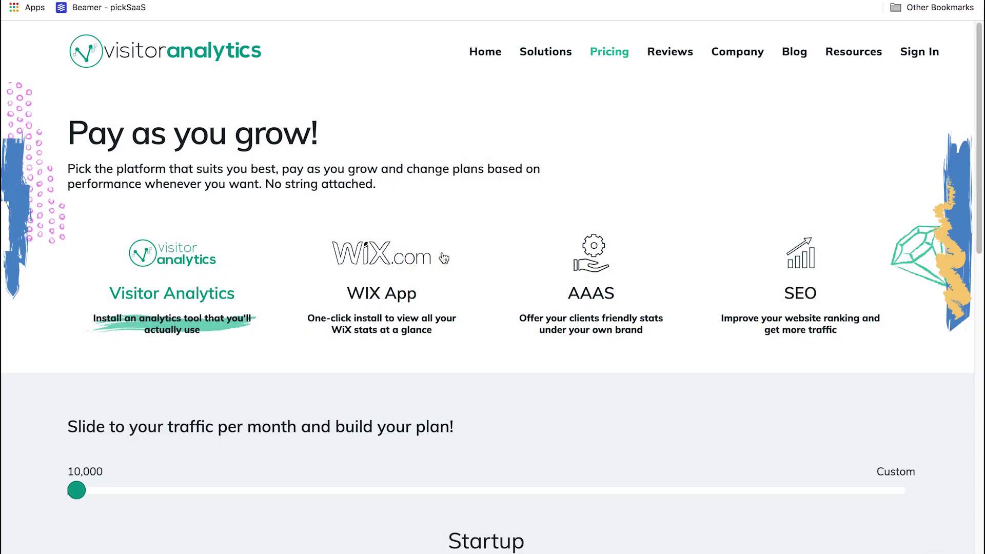
pyautogui.scroll(-1, 439, 255)
pyautogui.scroll(-1, 444, 256)
pyautogui.scroll(-3, 444, 257)
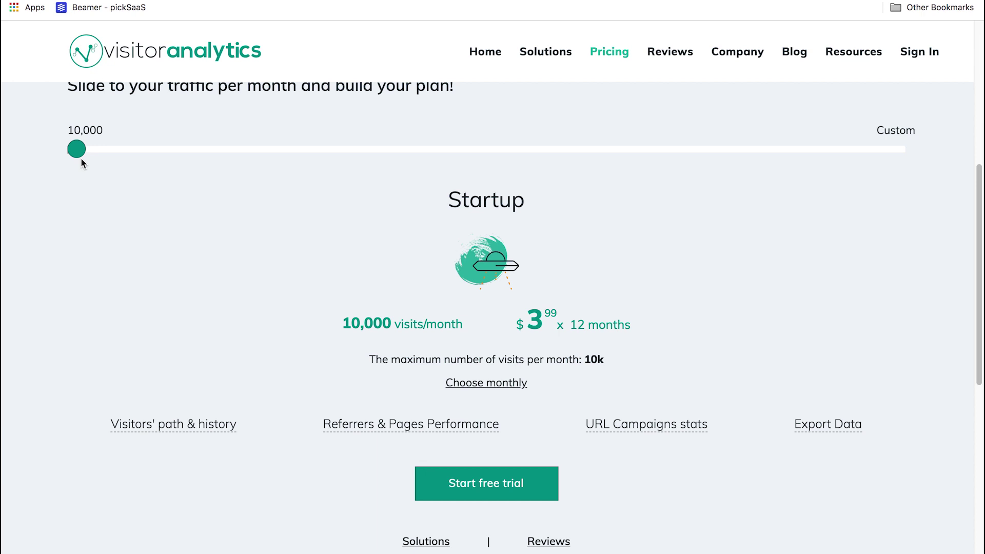
pyautogui.moveTo(80, 153); pyautogui.dragTo(221, 159)
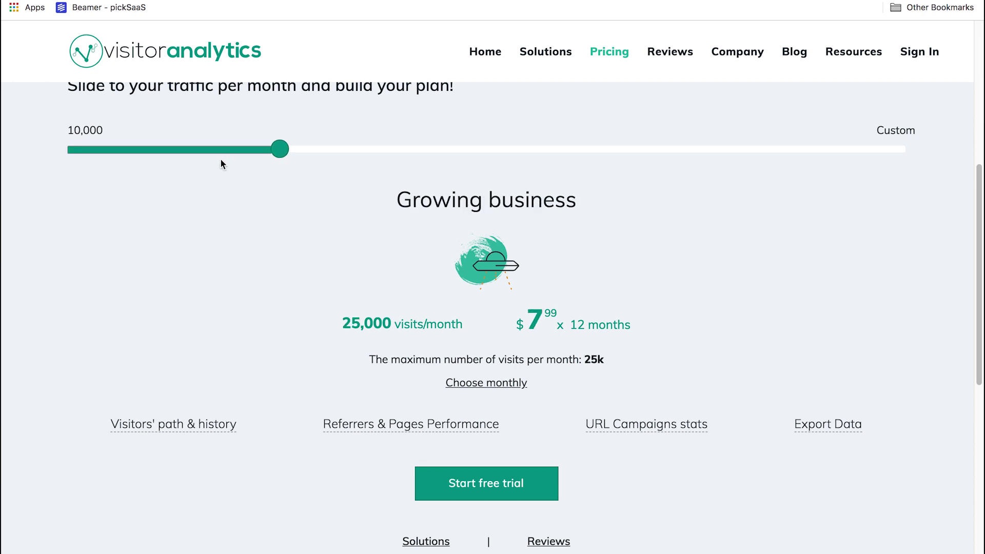
pyautogui.moveTo(278, 150); pyautogui.dragTo(508, 154)
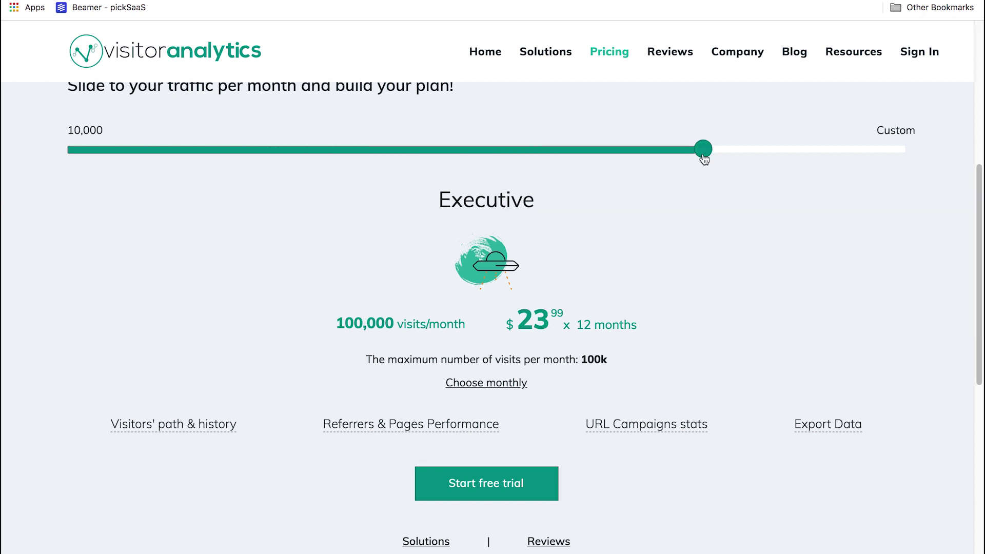
pyautogui.moveTo(759, 154); pyautogui.dragTo(650, 154)
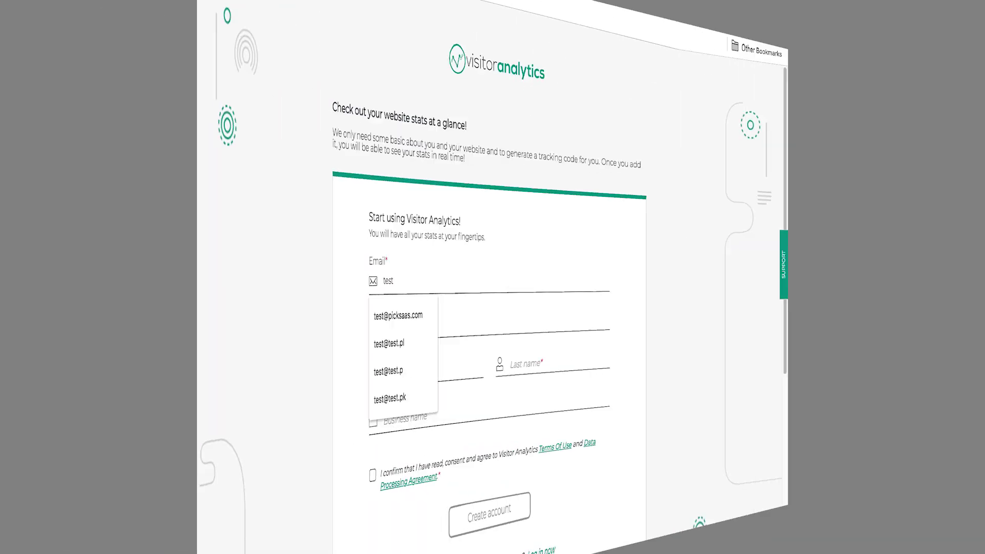
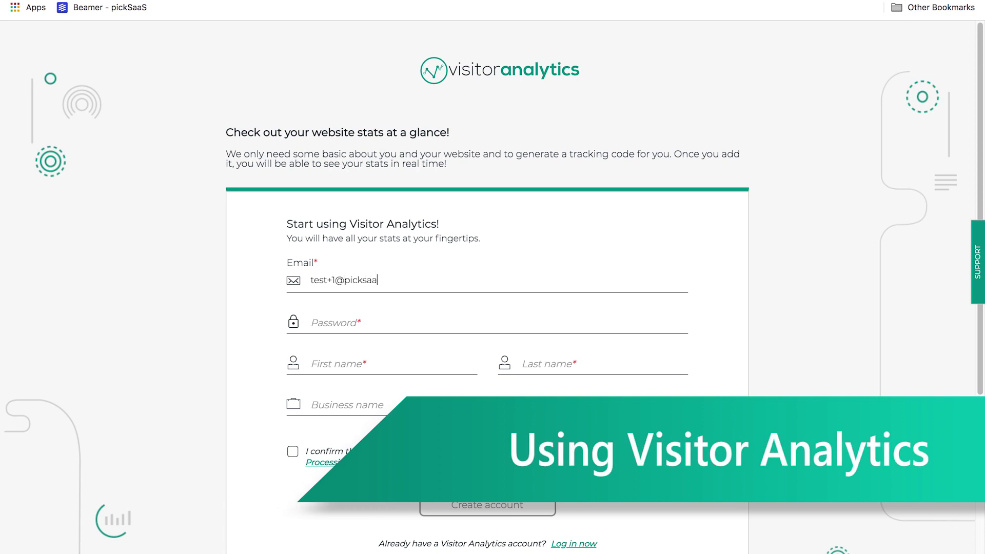
# Step: Enter the email, password, first and last name and business name, accept the terms, and create the account
pyautogui.press('Tab')
pyautogui.write('password1')
pyautogui.press('Tab')
pyautogui.press('Tab')
pyautogui.press('Tab')
pyautogui.write('pickSaaS')
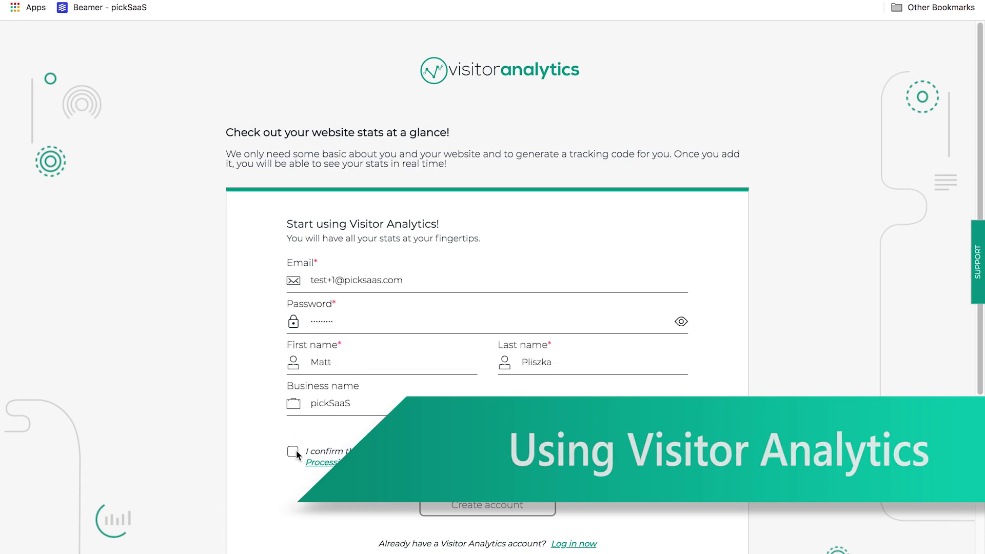
pyautogui.click(293, 451)
pyautogui.click(441, 504)
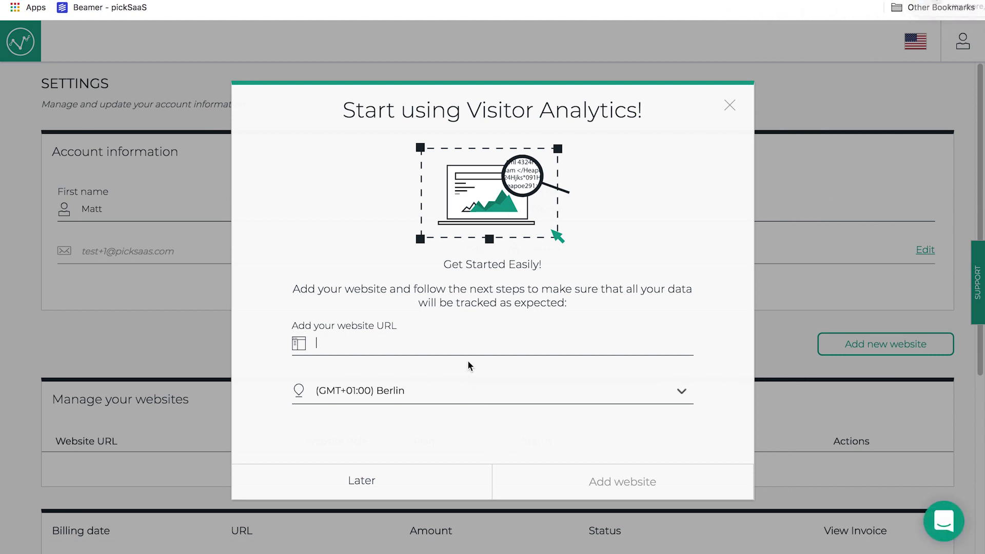
# Step: Enter picksaas.com from the autofill suggestion and add it as the tracked website
pyautogui.click(467, 346)
pyautogui.write('pi')
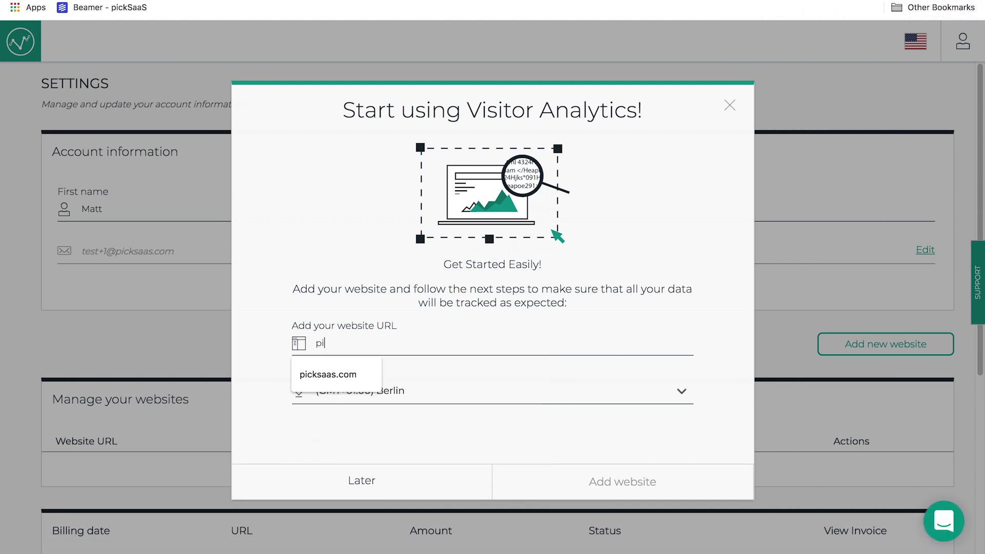
pyautogui.write('ck')
pyautogui.press('Down')
pyautogui.press('Return')
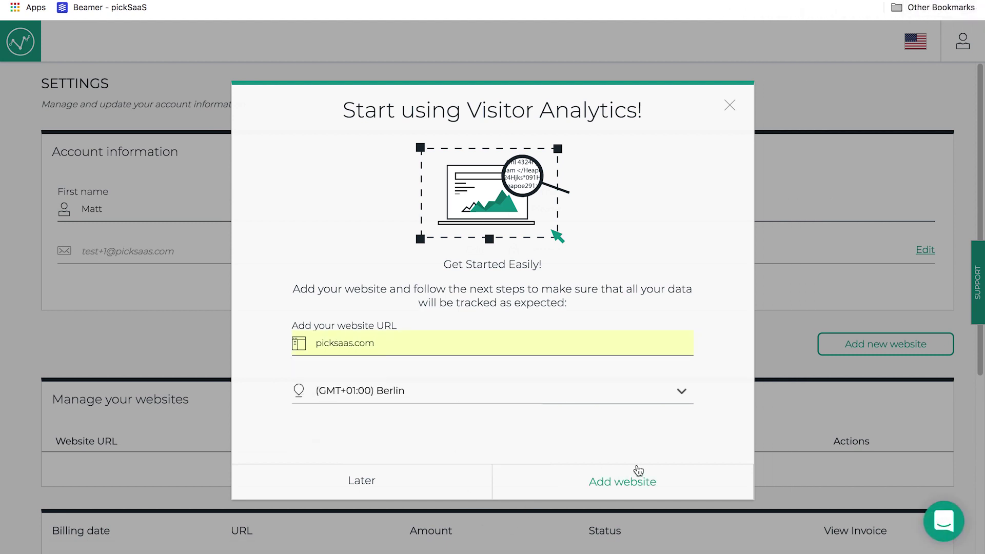
pyautogui.click(643, 489)
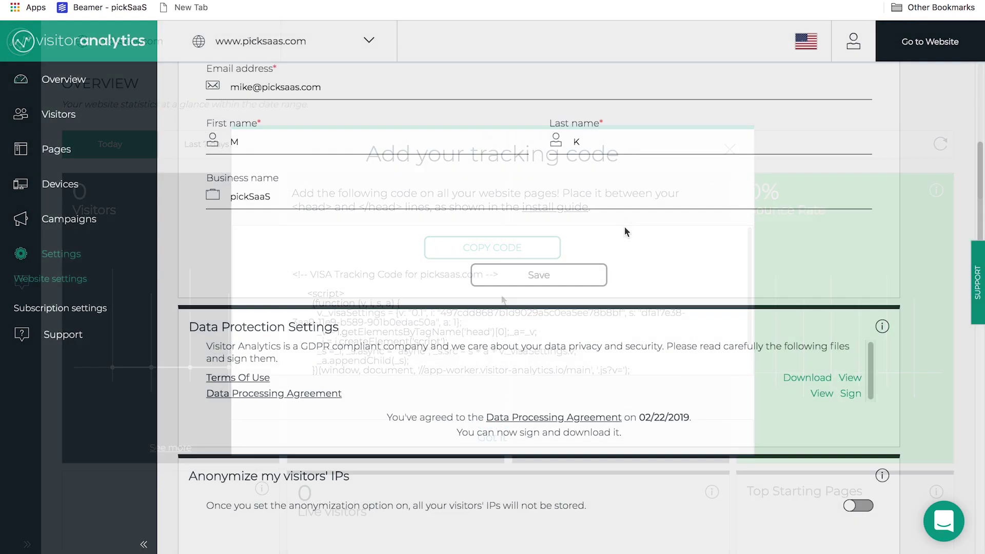
# Step: Toggle Anonymize IPs on and back off, then view the explanation for ignoring own visits
pyautogui.scroll(-4, 624, 226)
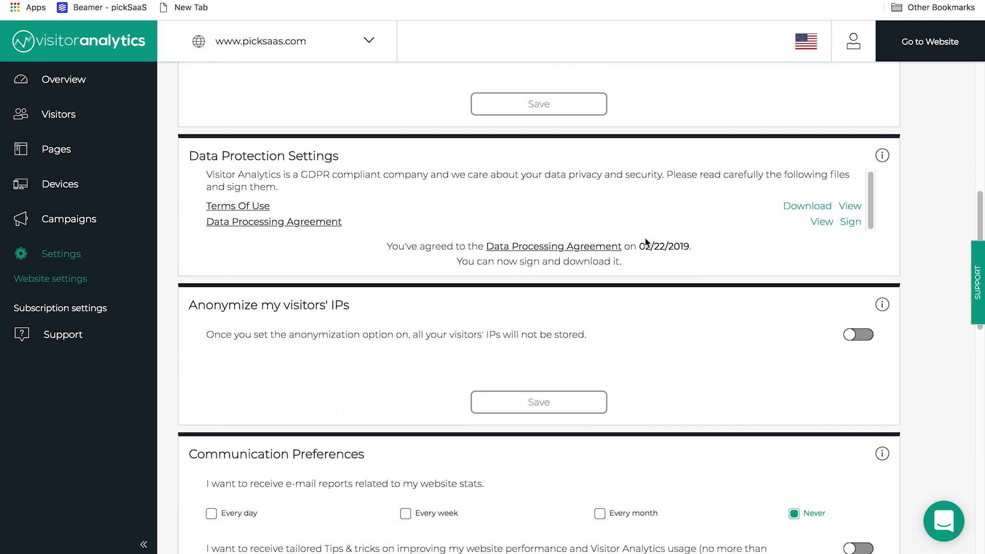
pyautogui.click(851, 337)
pyautogui.click(857, 339)
pyautogui.scroll(-2, 748, 340)
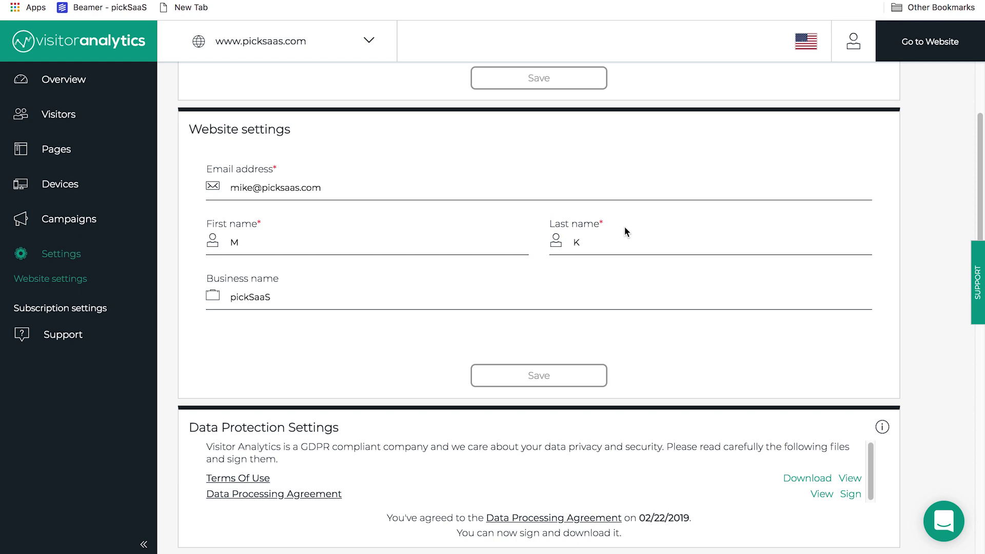
pyautogui.scroll(-1, 625, 228)
pyautogui.scroll(-5, 624, 231)
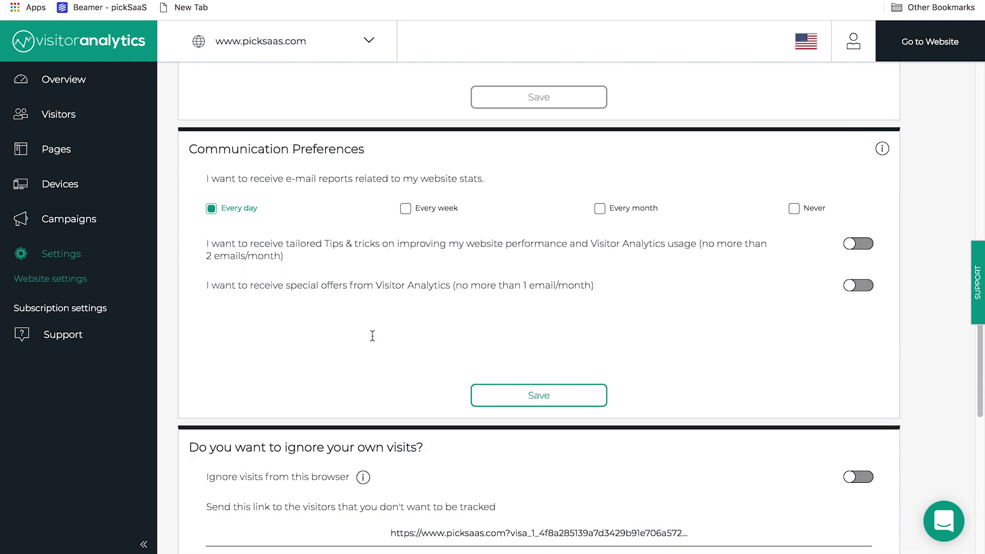
pyautogui.scroll(-3, 372, 338)
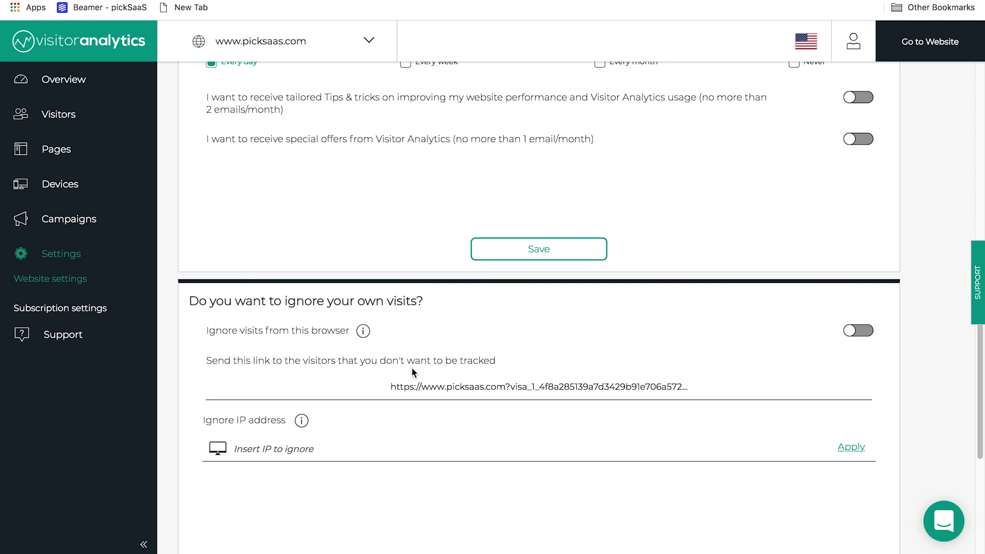
pyautogui.click(812, 51)
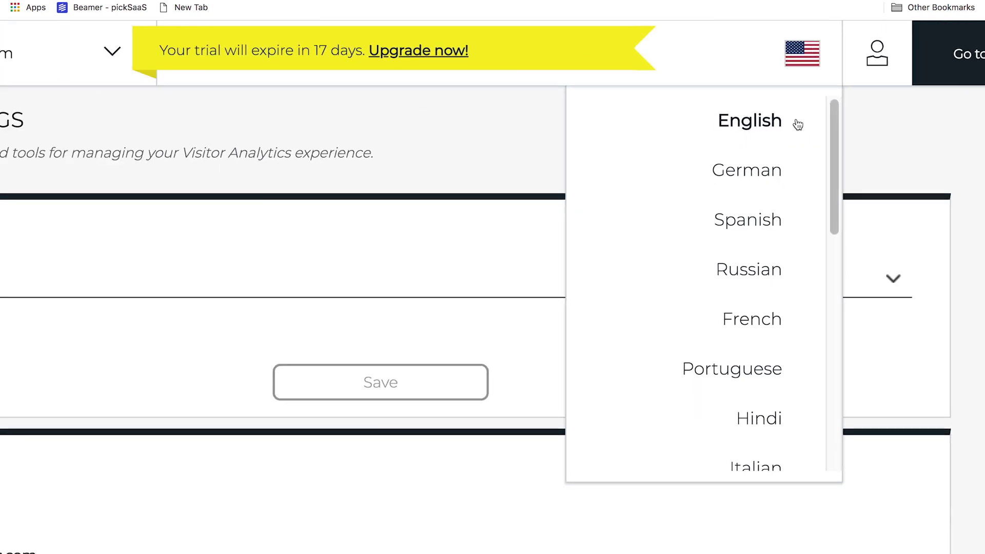
# Step: Browse the interface language list and close it, keeping English
pyautogui.scroll(-3, 783, 174)
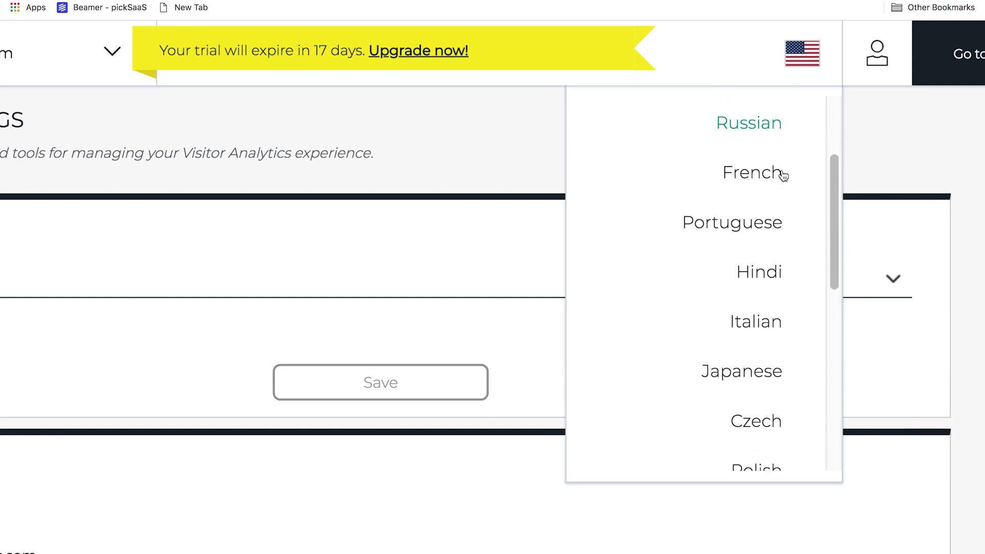
pyautogui.scroll(-3, 783, 175)
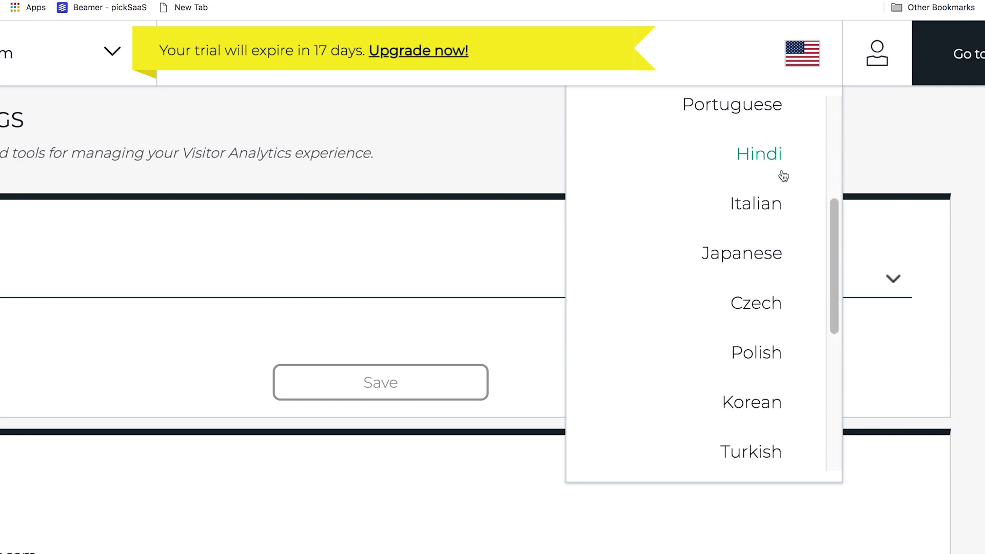
pyautogui.scroll(-3, 784, 176)
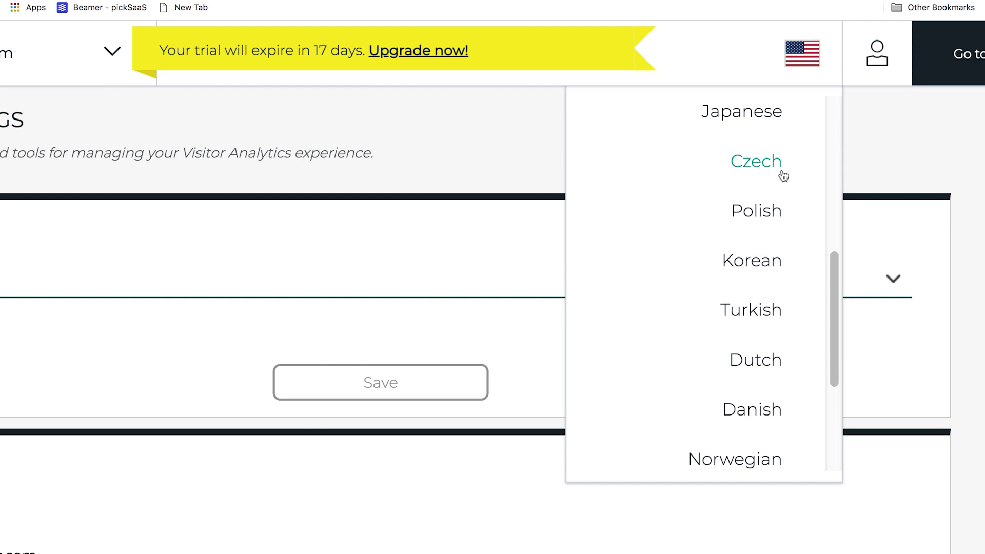
pyautogui.scroll(-4, 784, 176)
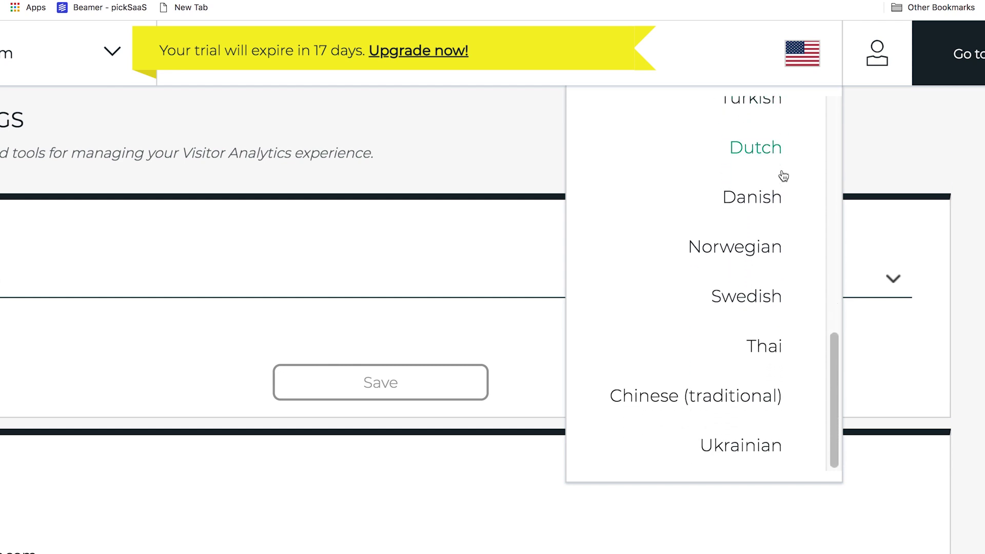
pyautogui.scroll(4, 783, 176)
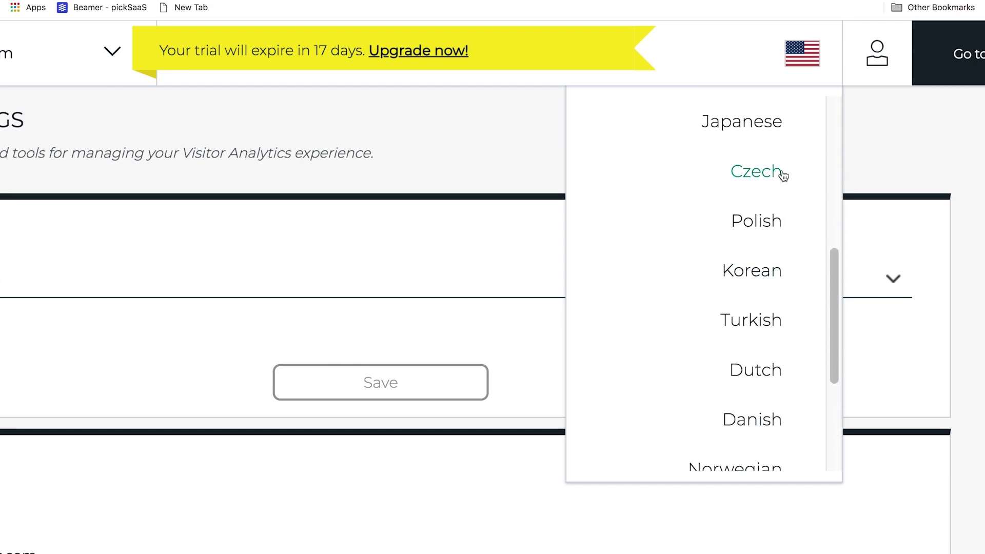
pyautogui.scroll(8, 783, 175)
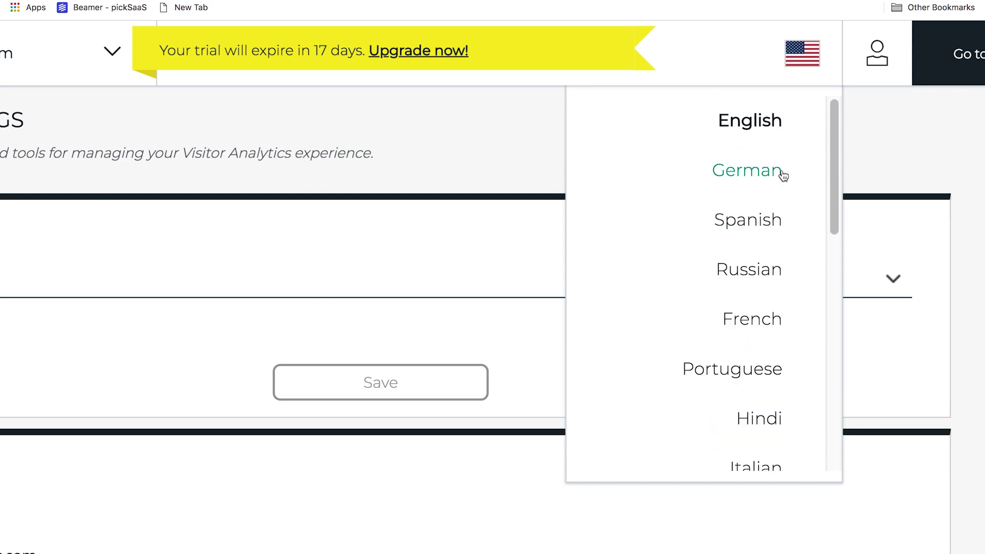
pyautogui.click(794, 55)
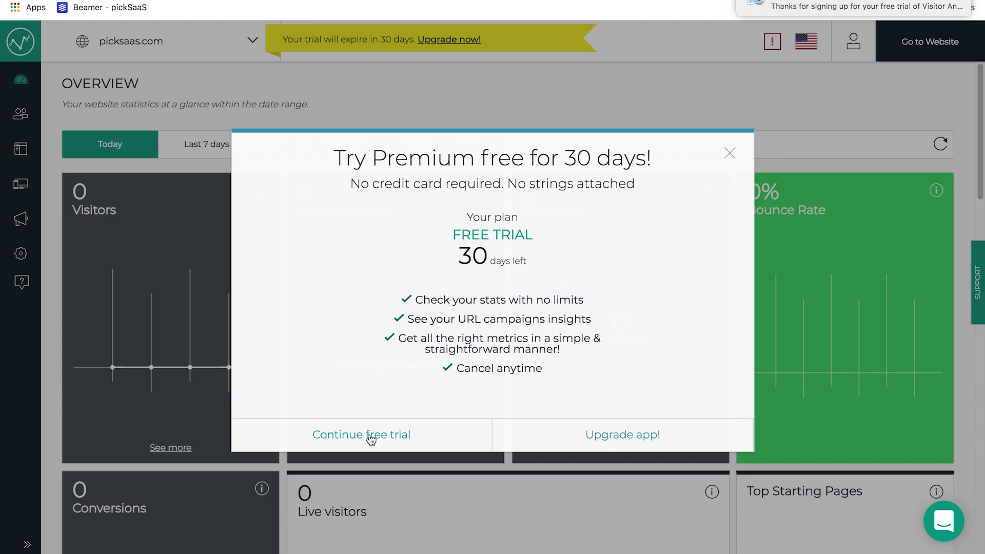
# Step: Continue with the free trial to dismiss the premium offer
pyautogui.click(371, 437)
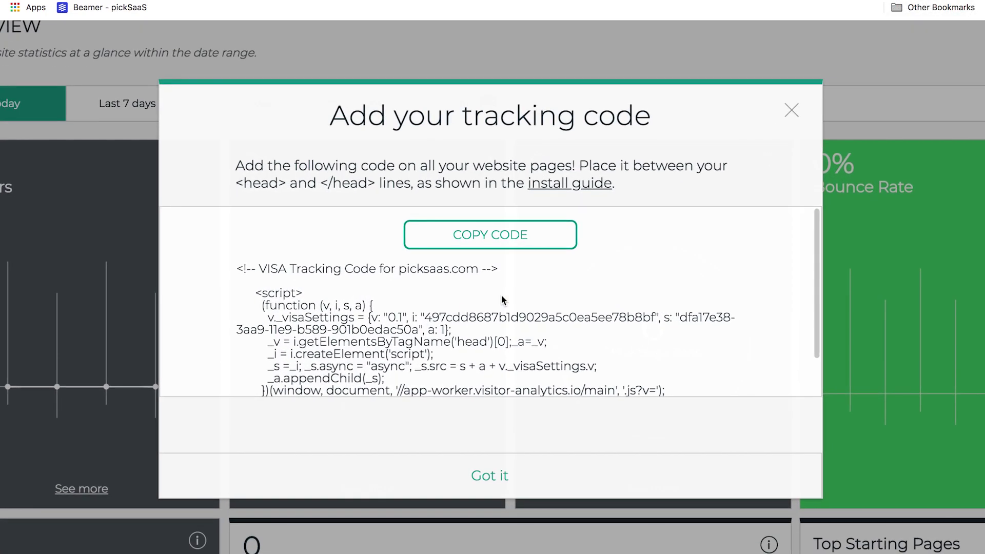
pyautogui.scroll(-2, 501, 296)
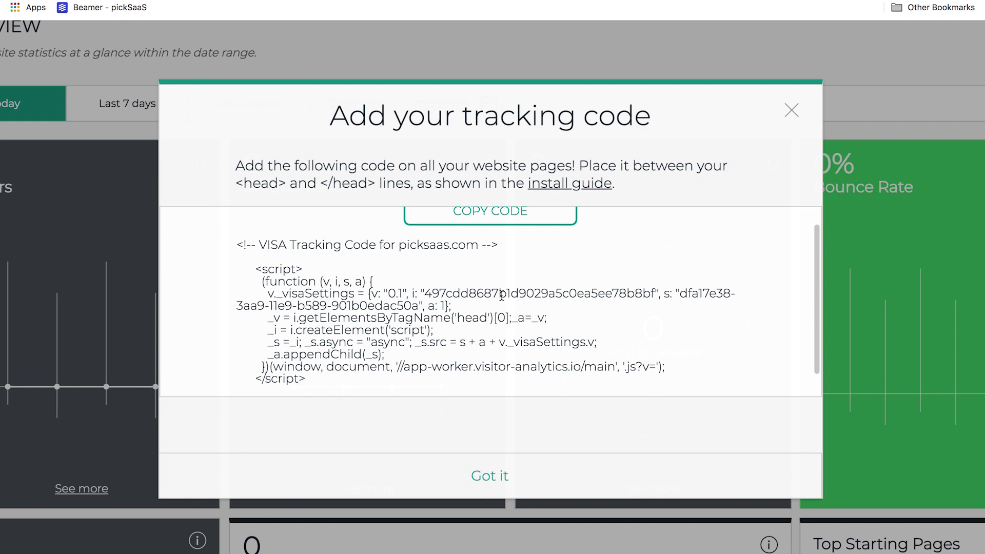
pyautogui.scroll(-2, 501, 296)
pyautogui.scroll(5, 502, 246)
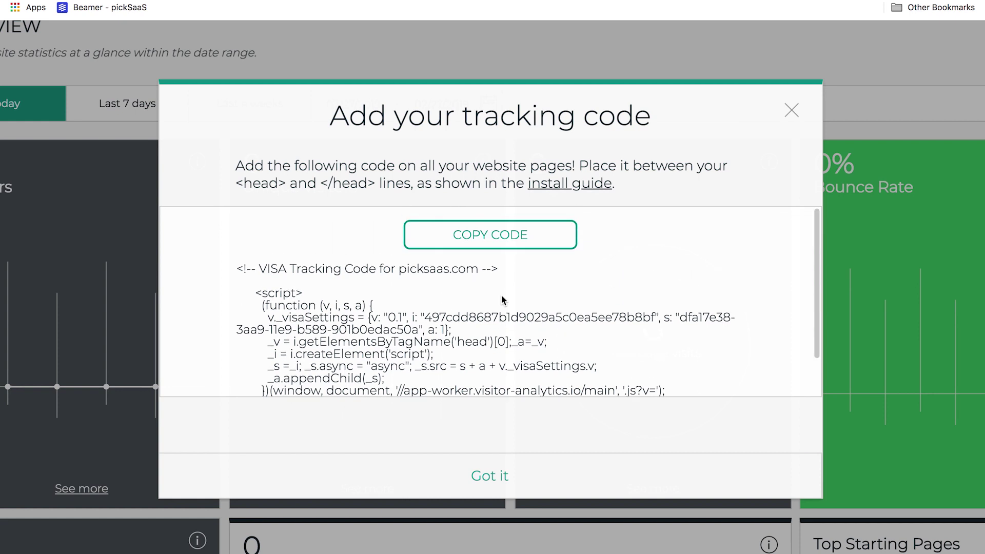
# Step: Copy the picksaas.com tracking code and scroll through the full snippet
pyautogui.click(503, 239)
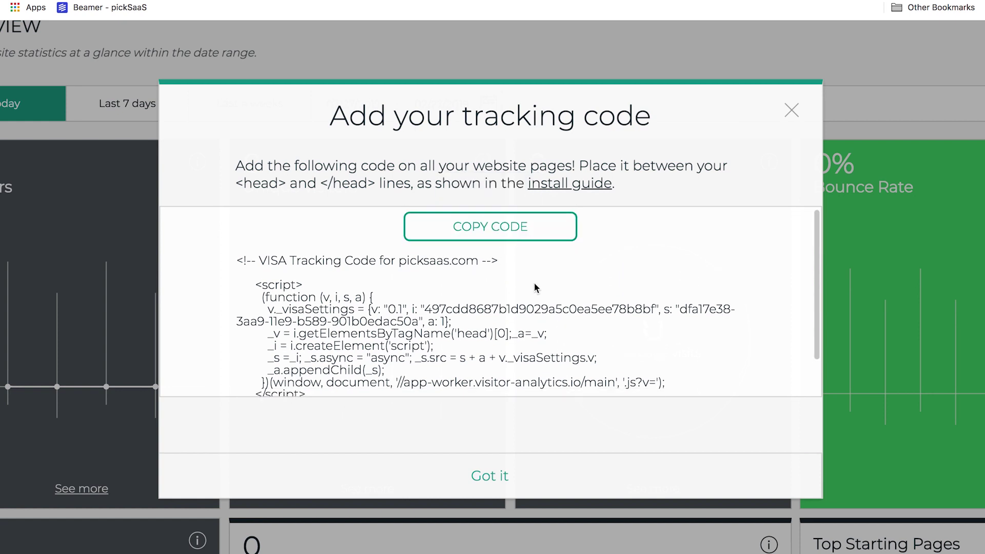
pyautogui.scroll(-2, 535, 287)
pyautogui.scroll(2, 536, 287)
pyautogui.scroll(-2, 536, 288)
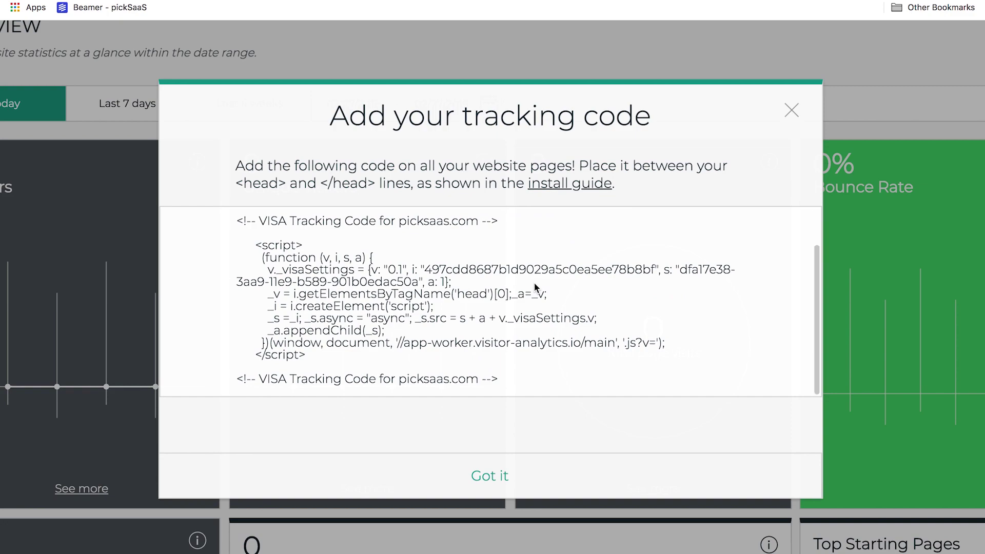
pyautogui.scroll(-2, 535, 288)
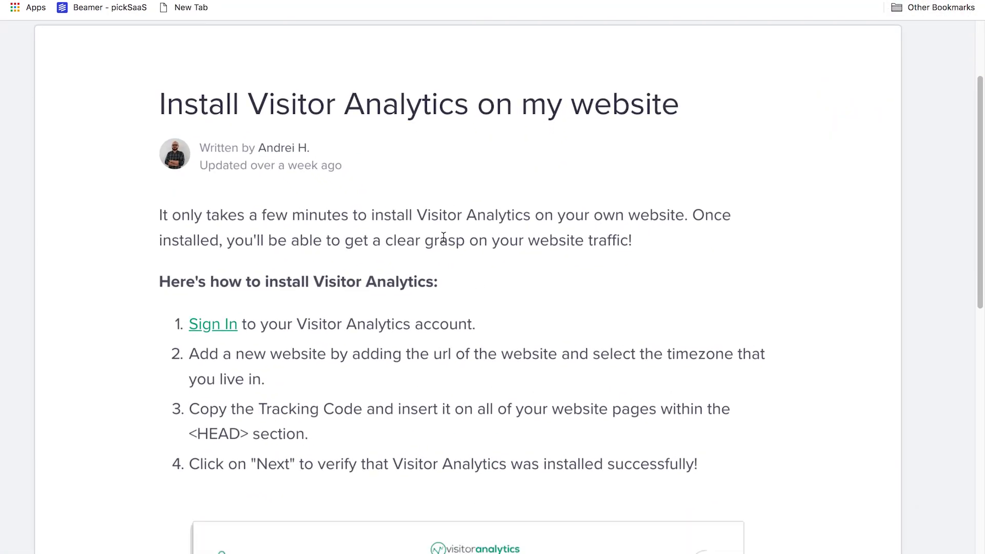
# Step: Read through the 'Install Visitor Analytics on my website' help article
pyautogui.scroll(-6, 441, 236)
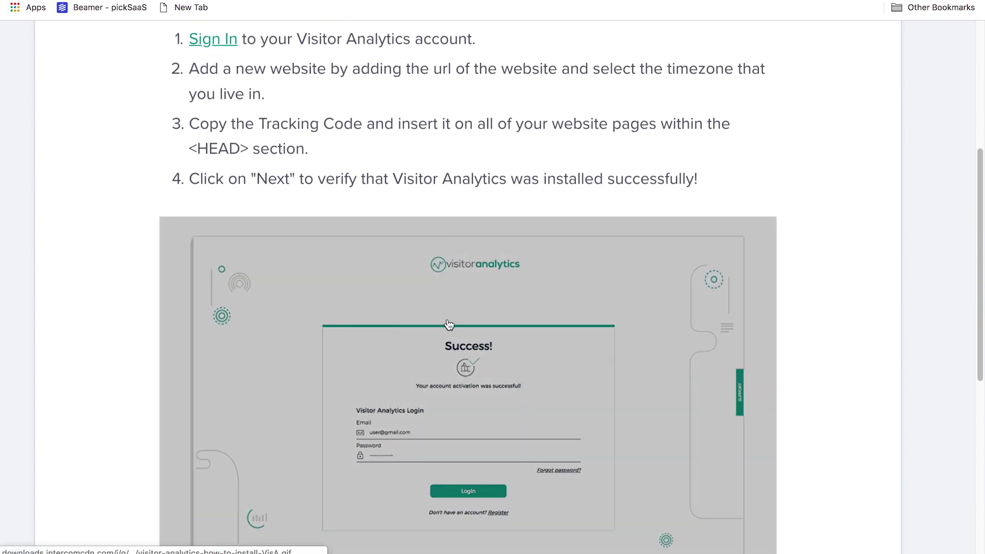
pyautogui.scroll(-15, 482, 391)
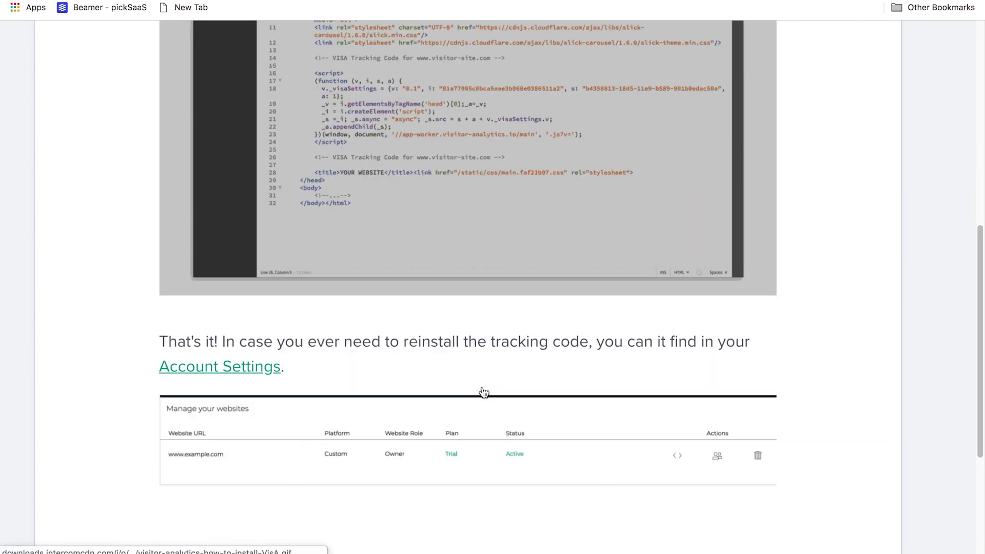
pyautogui.scroll(5, 482, 391)
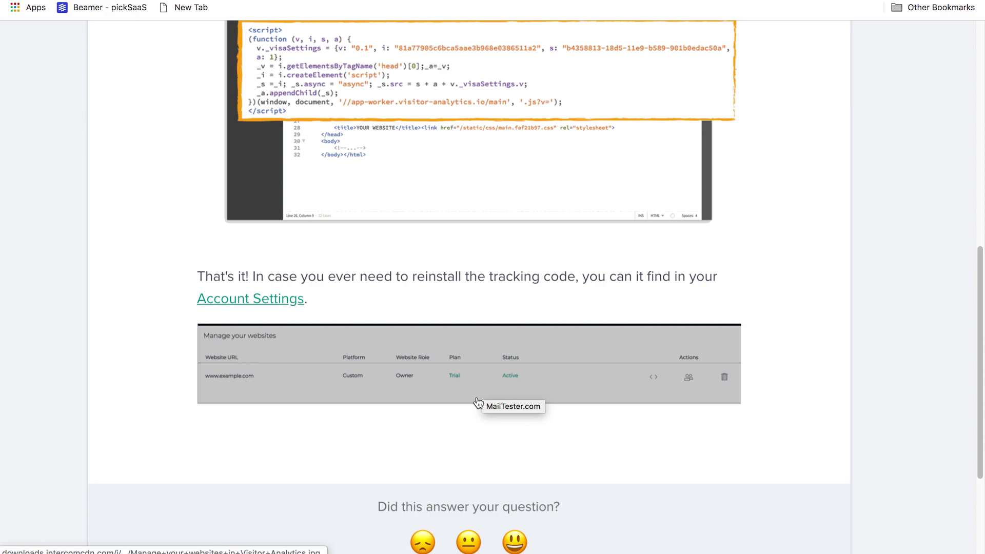
pyautogui.scroll(20, 476, 396)
pyautogui.scroll(-1, 524, 313)
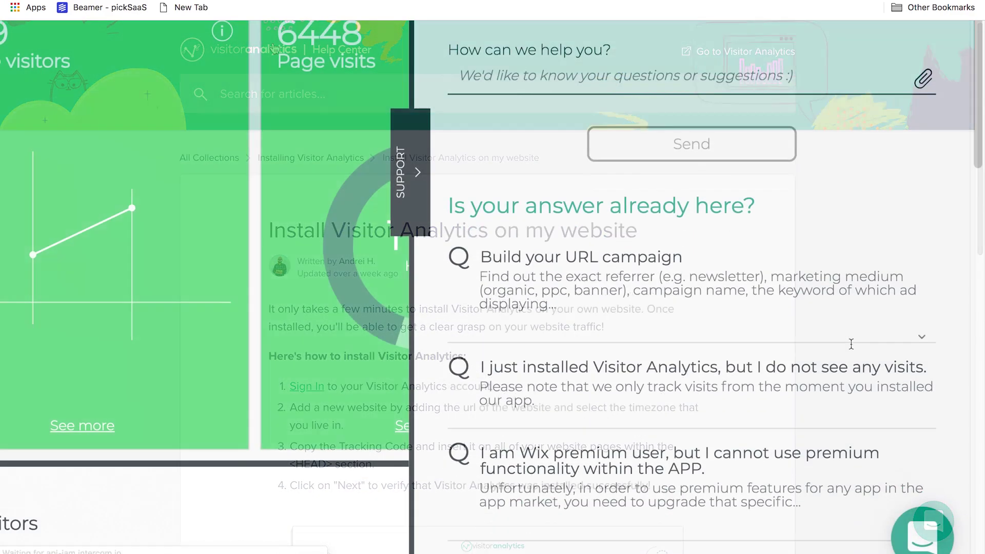
pyautogui.scroll(-8, 851, 343)
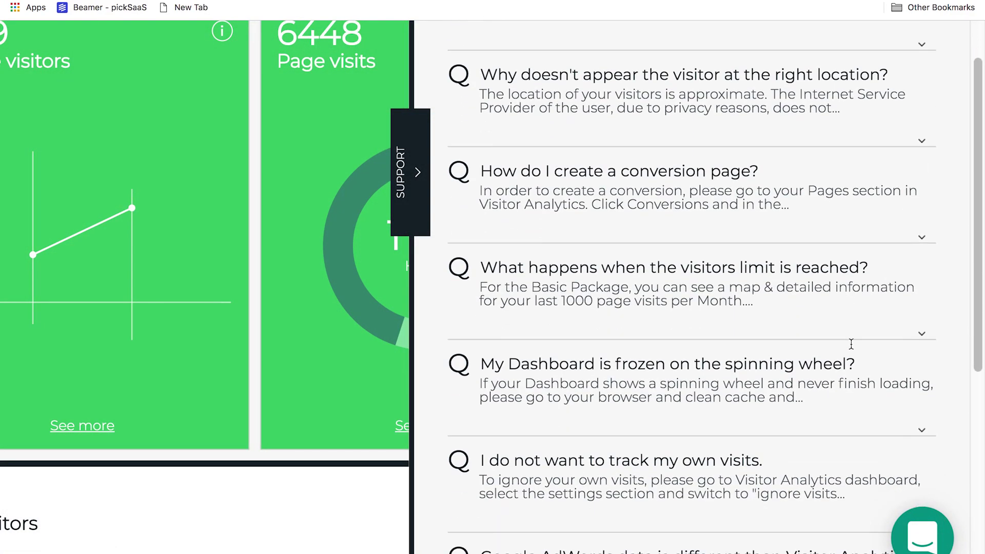
pyautogui.scroll(-2, 850, 344)
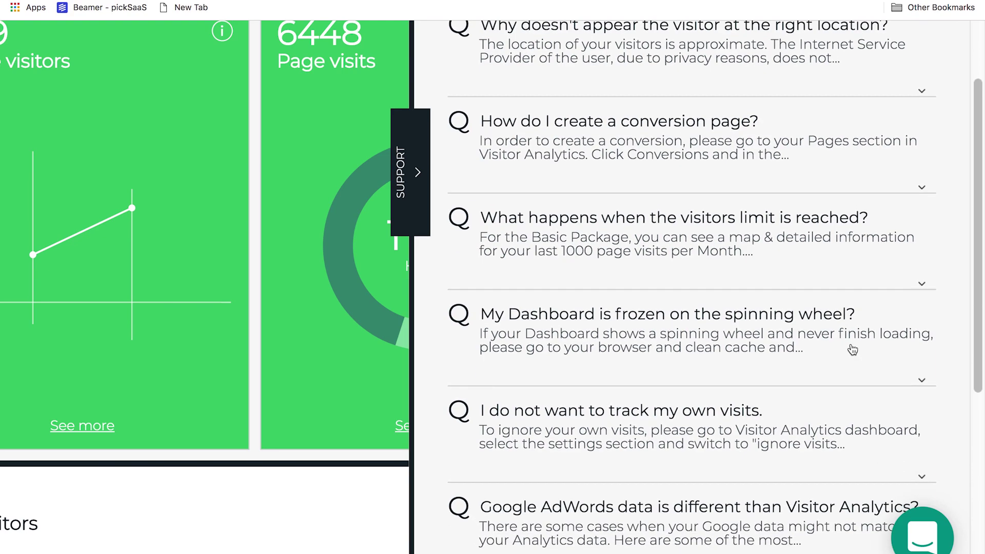
# Step: Expand the support FAQ answers on reaching the visitors limit and a frozen dashboard
pyautogui.click(883, 254)
pyautogui.scroll(-1, 882, 251)
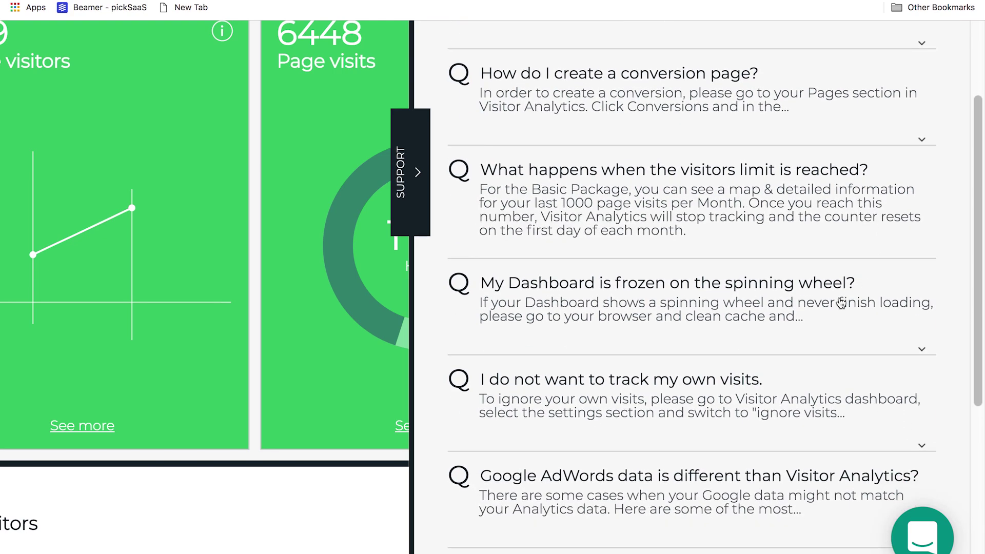
pyautogui.click(839, 297)
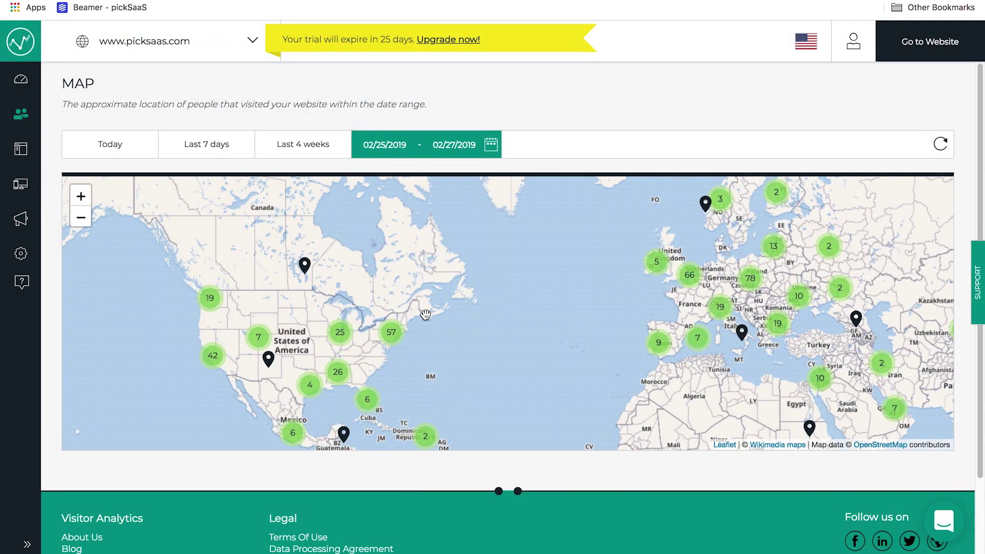
pyautogui.scroll(-1, 422, 255)
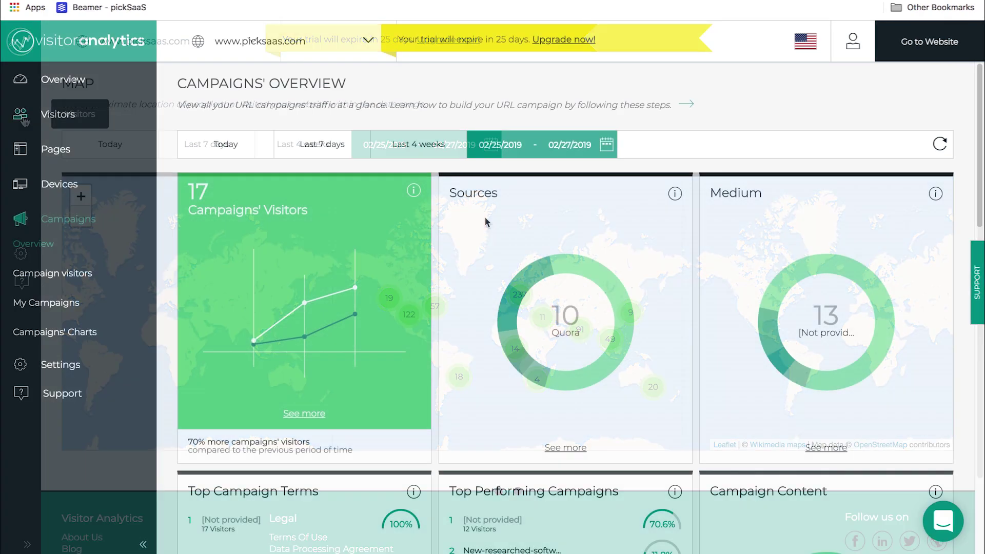
# Step: Scroll down the Campaigns' Overview page
pyautogui.scroll(-1, 486, 222)
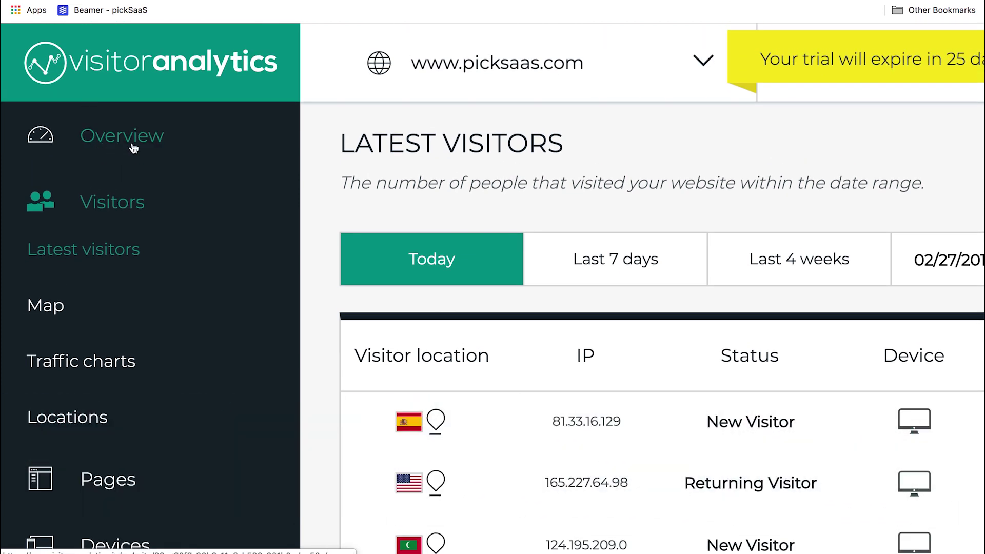
# Step: Open the Overview dashboard and zoom the page out three steps
pyautogui.click(133, 148)
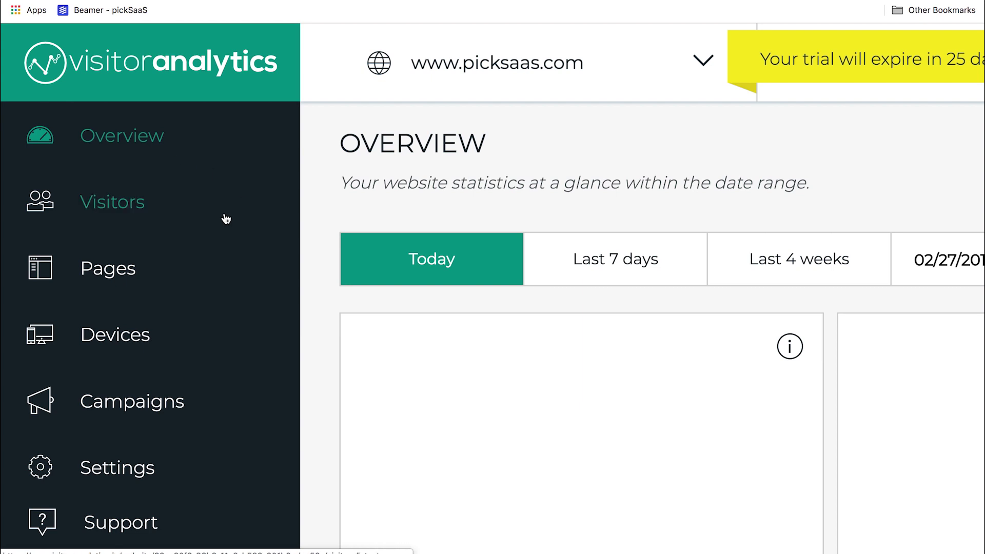
pyautogui.hotkey('ctrl', '-')
pyautogui.hotkey('ctrl', '-')
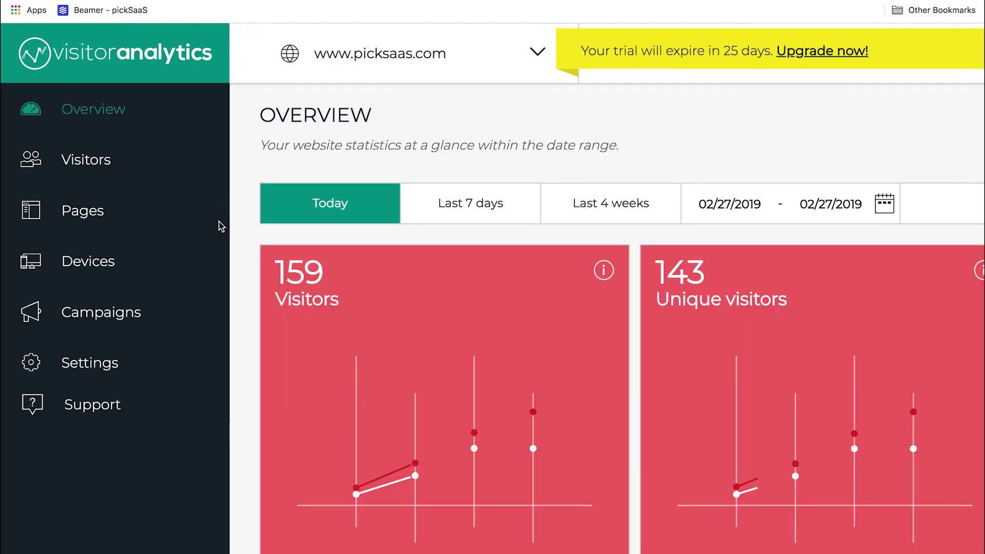
pyautogui.hotkey('ctrl', '-')
pyautogui.hotkey('ctrl', '-')
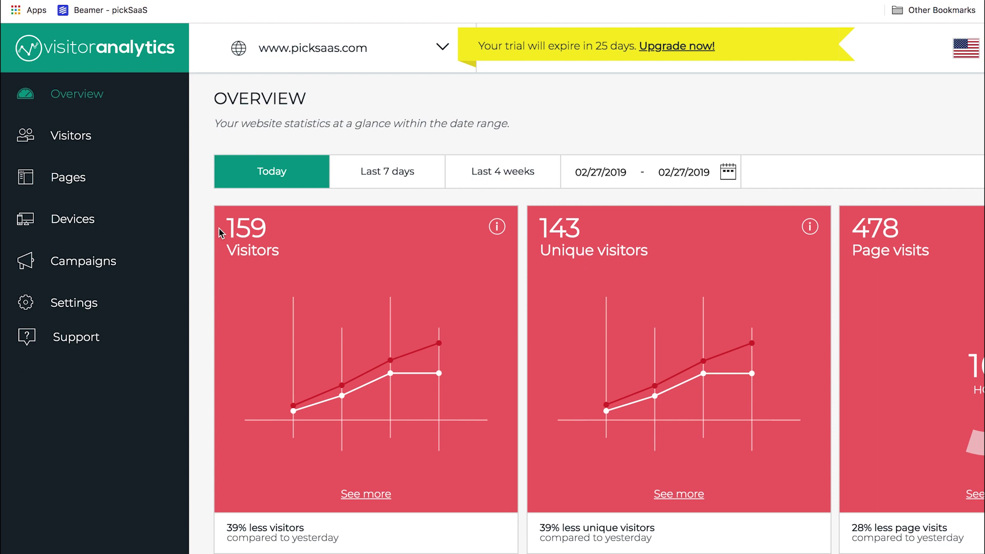
pyautogui.hotkey('ctrl', '-')
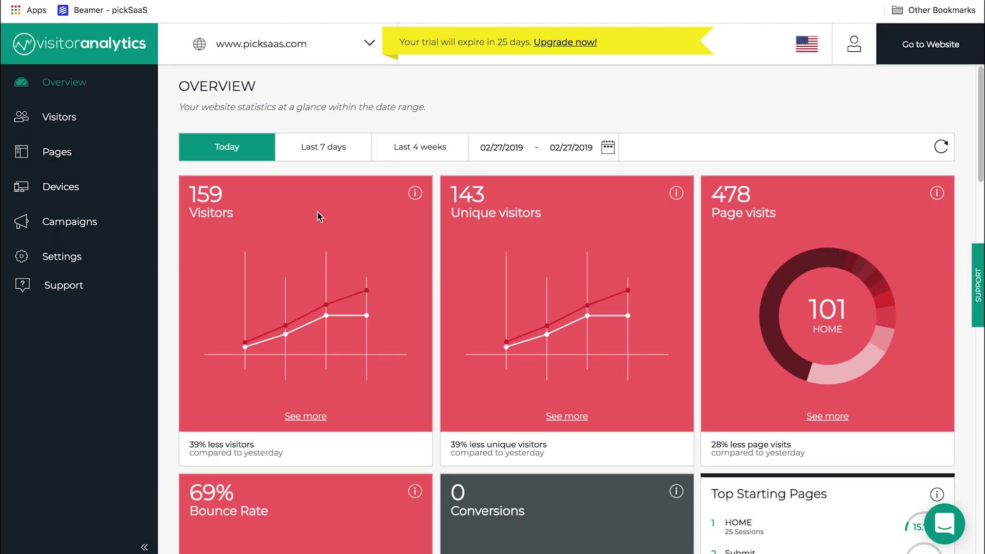
# Step: Scroll through the Overview cards for visitors, referrers, visited pages, countries and operating systems
pyautogui.scroll(-2, 318, 215)
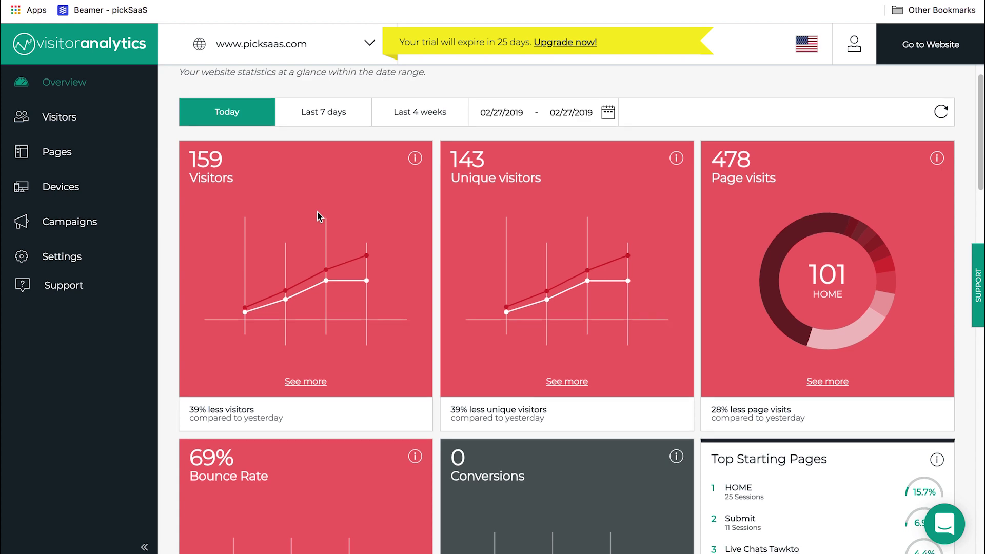
pyautogui.scroll(-1, 318, 215)
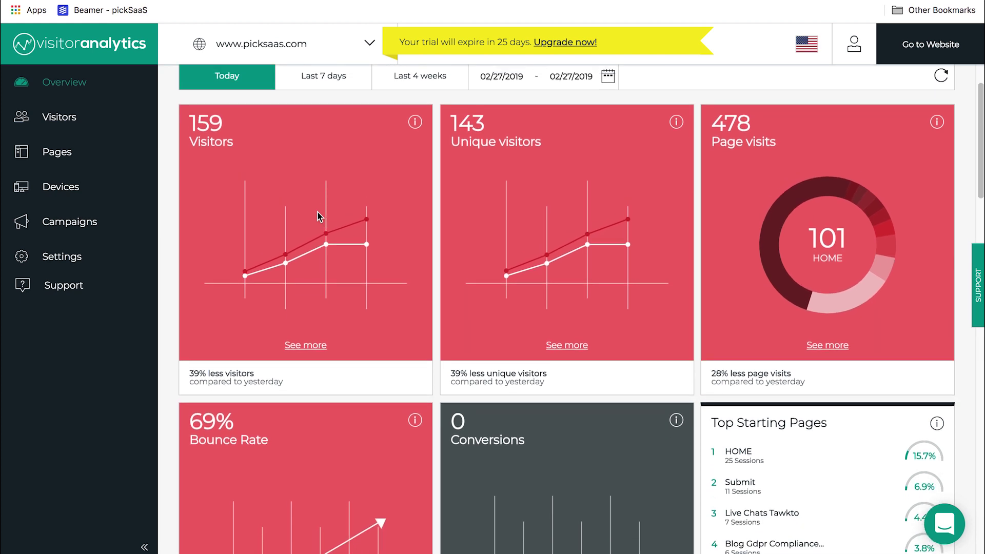
pyautogui.scroll(2, 318, 215)
pyautogui.scroll(-4, 318, 216)
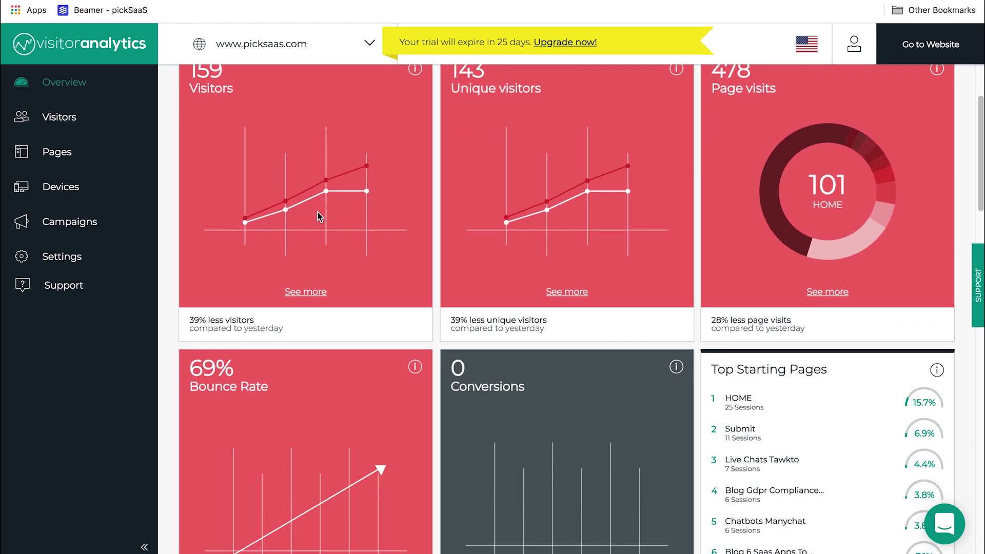
pyautogui.scroll(-4, 318, 216)
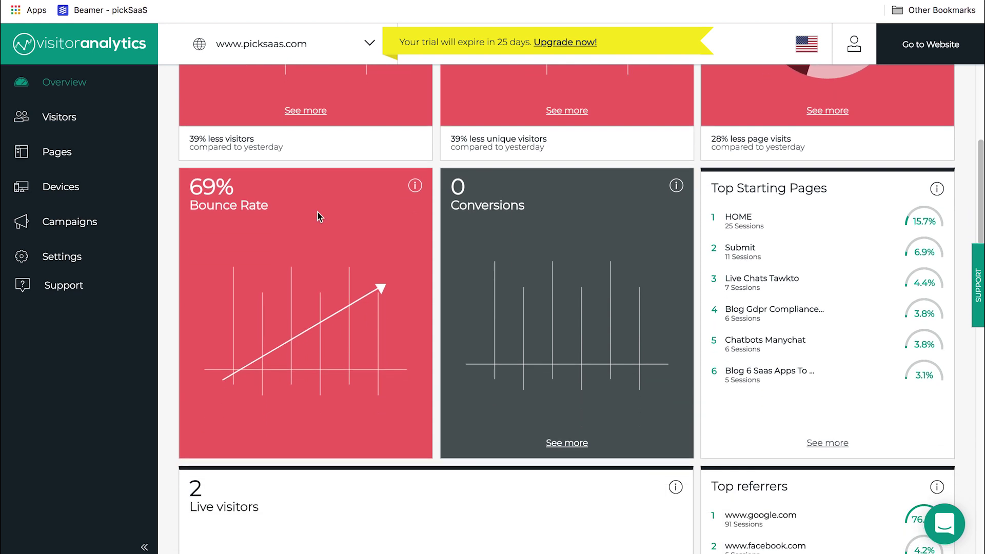
pyautogui.scroll(-4, 319, 216)
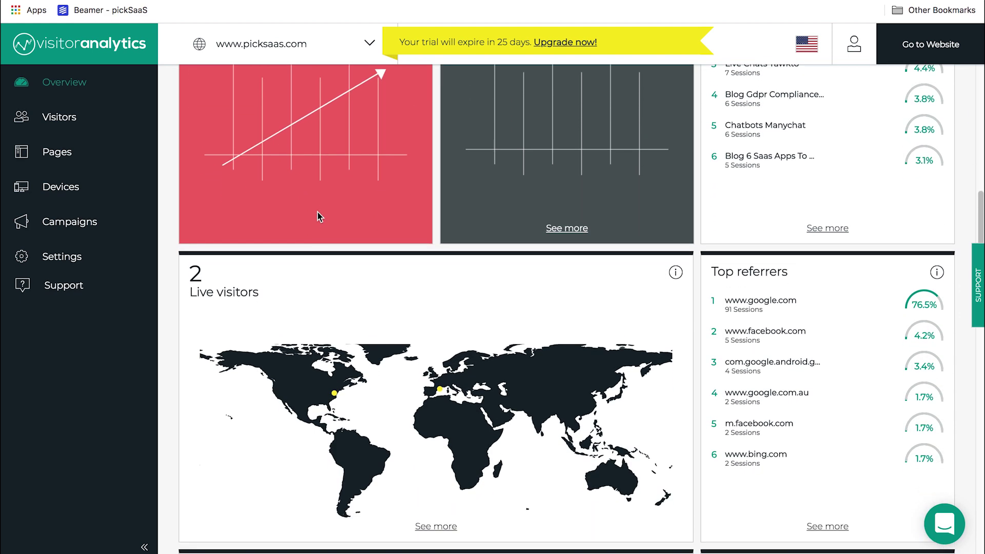
pyautogui.scroll(-4, 318, 214)
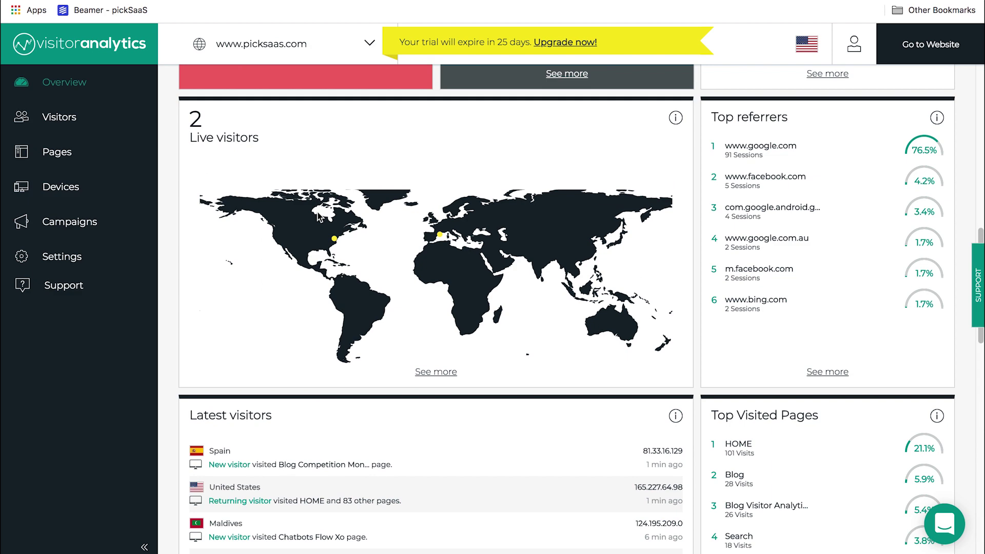
pyautogui.scroll(-3, 319, 218)
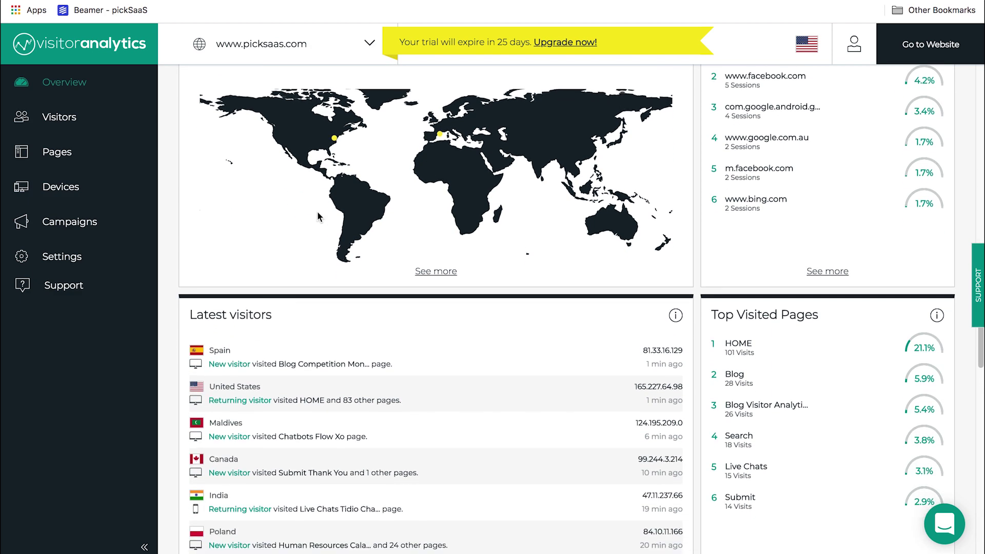
pyautogui.scroll(-3, 317, 216)
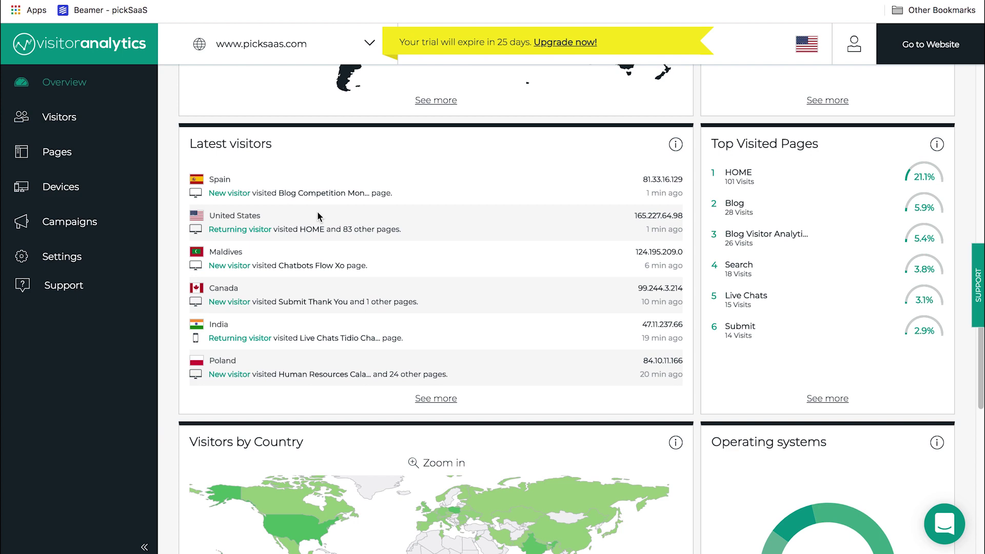
pyautogui.scroll(-3, 318, 213)
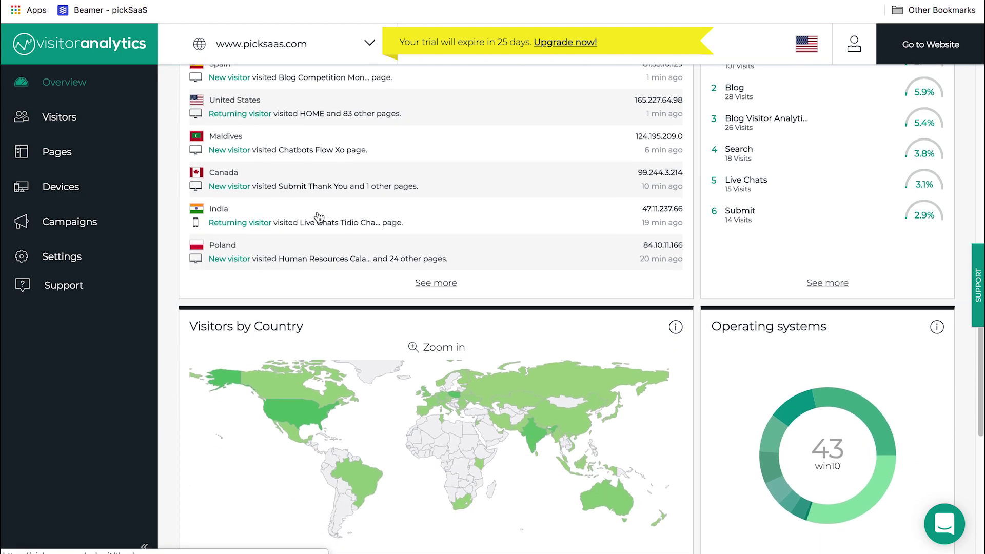
pyautogui.scroll(-1, 317, 216)
pyautogui.scroll(-1, 318, 215)
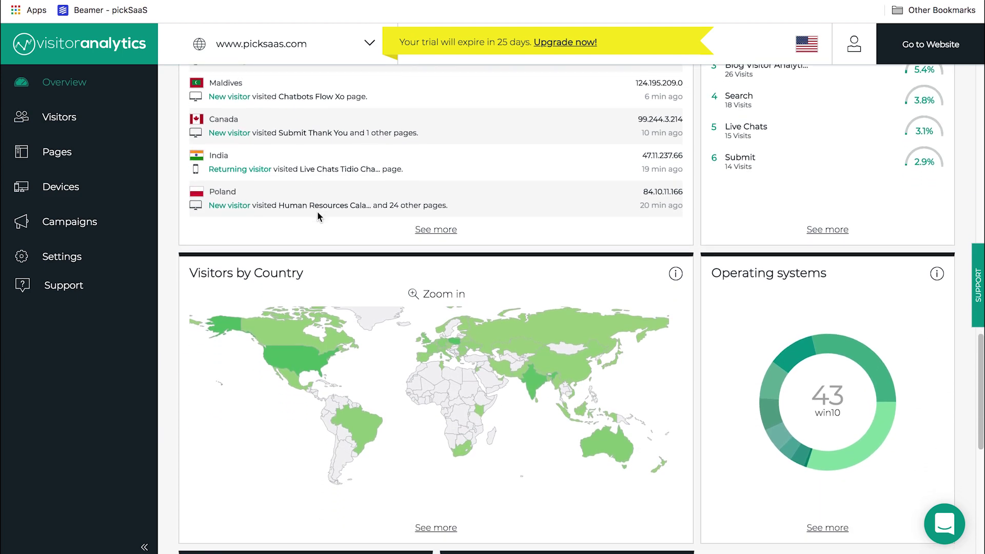
pyautogui.scroll(-2, 318, 215)
pyautogui.scroll(-3, 317, 215)
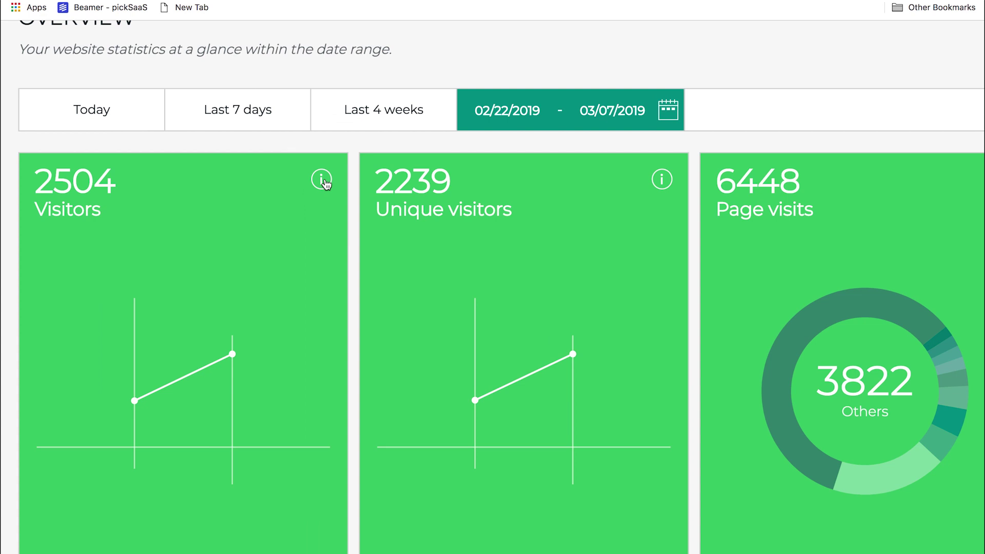
# Step: Read the info tooltips on the Overview cards, ending on today's 143 unique visitors and 478 page visits
pyautogui.moveTo(328, 178)
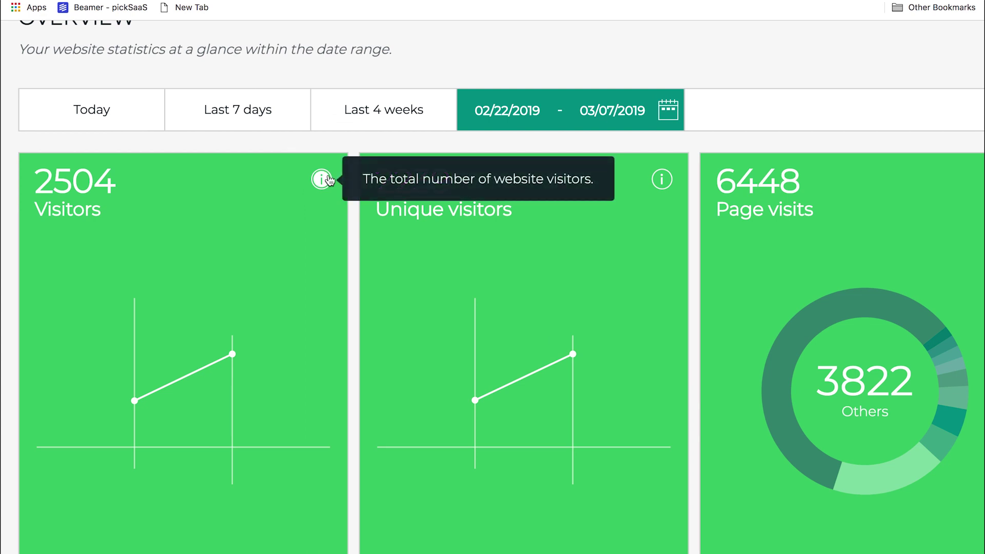
pyautogui.moveTo(661, 179)
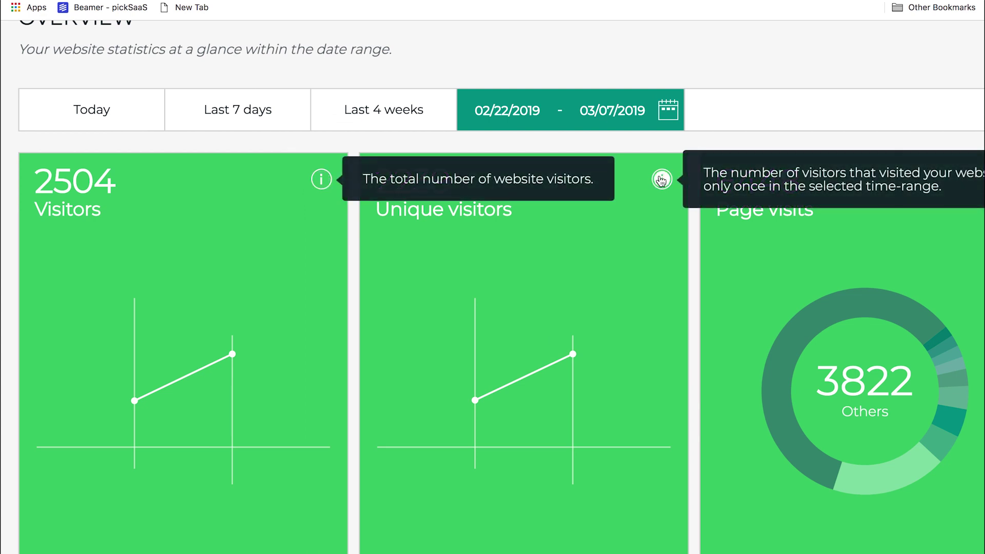
pyautogui.hscroll(5, 661, 180)
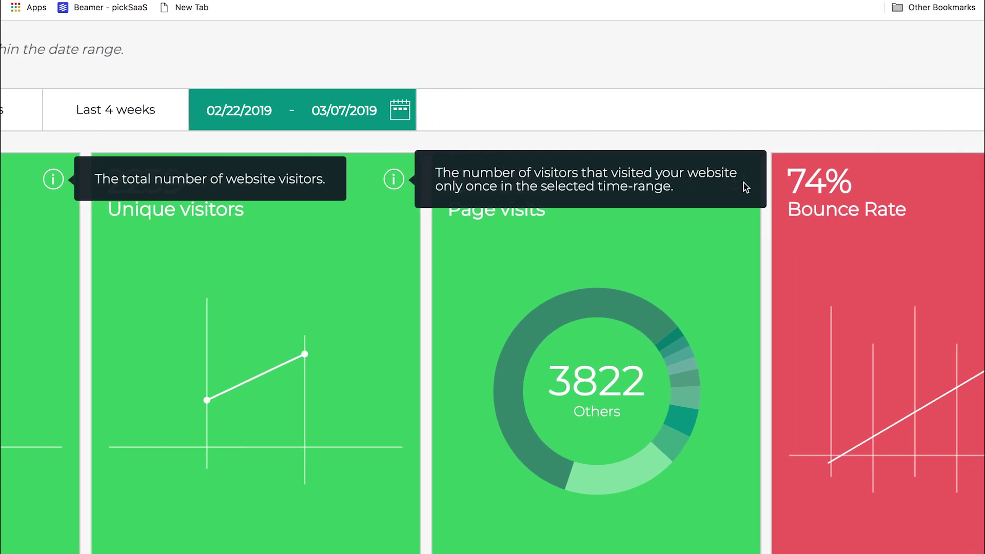
pyautogui.hscroll(3, 731, 256)
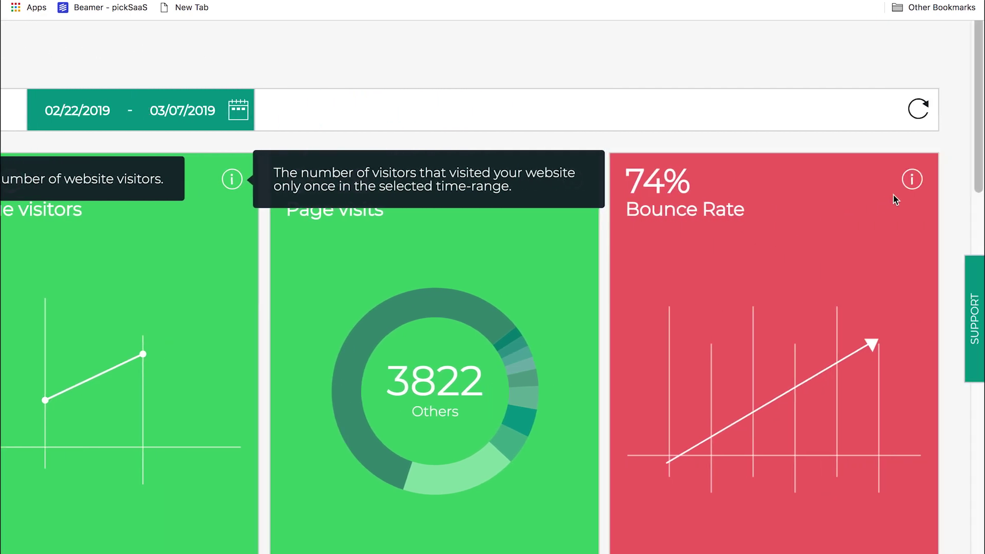
pyautogui.moveTo(910, 194)
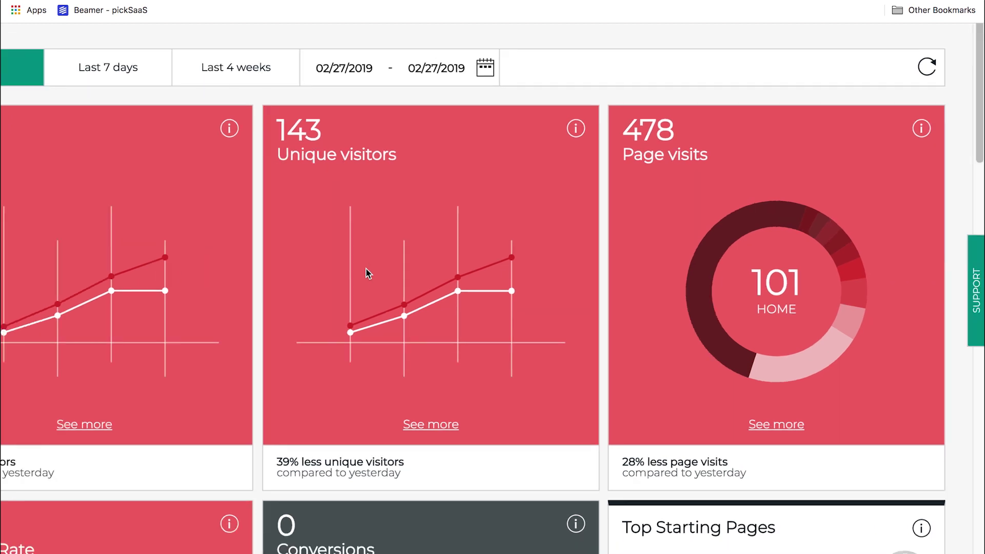
# Step: Scroll down to the visitors-by-country map and check the counts for individual countries
pyautogui.scroll(-2, 366, 273)
pyautogui.scroll(-3, 366, 273)
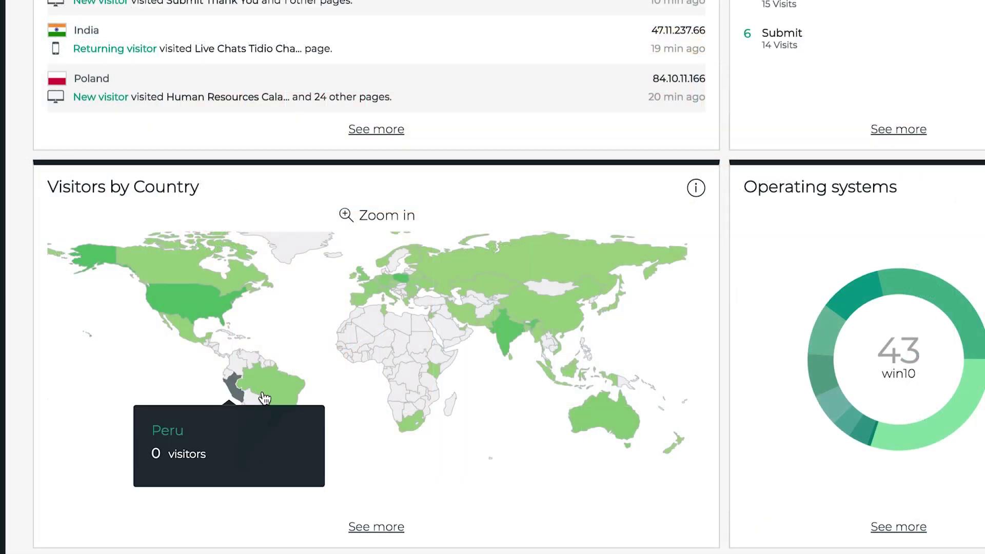
pyautogui.moveTo(265, 398)
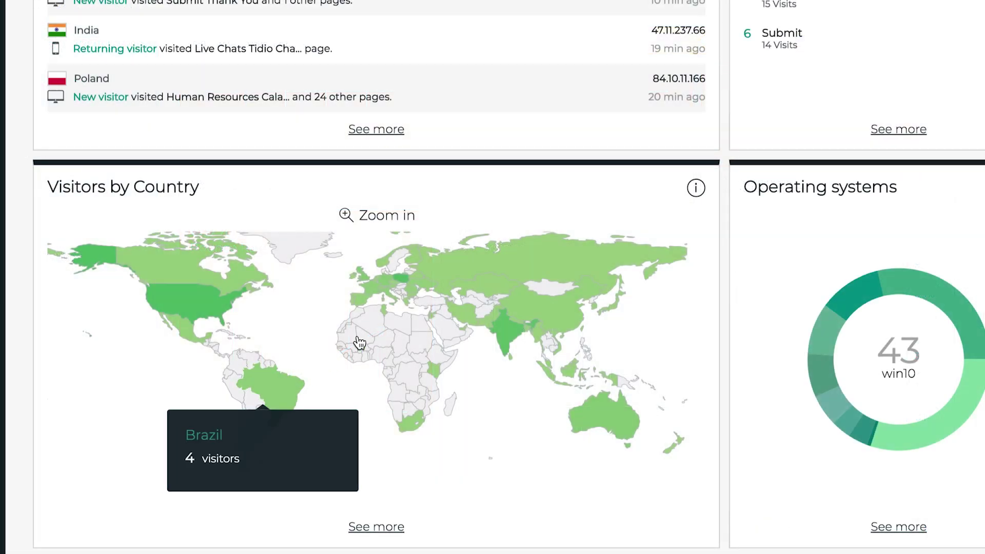
pyautogui.moveTo(408, 282)
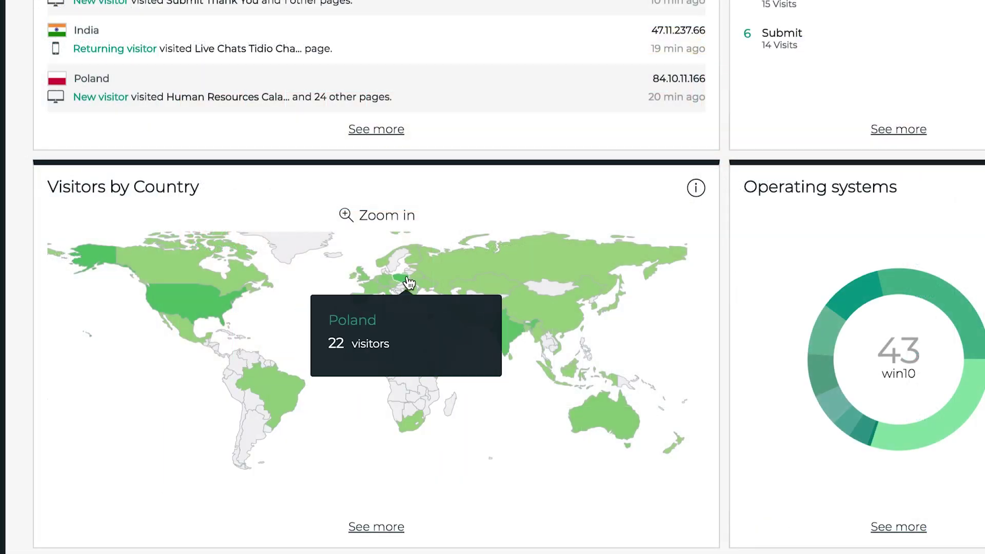
pyautogui.moveTo(530, 267)
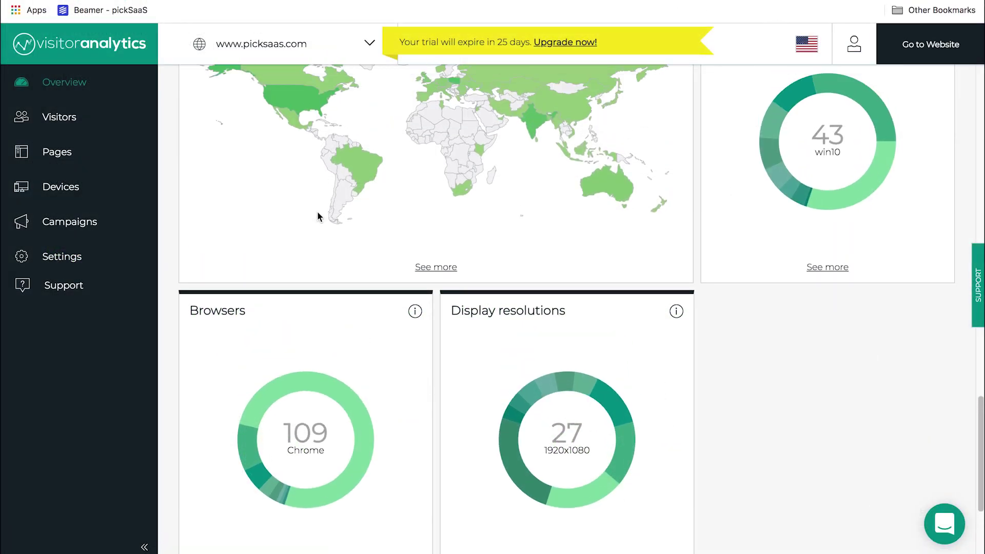
# Step: Scroll back up to the top of the Overview dashboard
pyautogui.scroll(3, 318, 213)
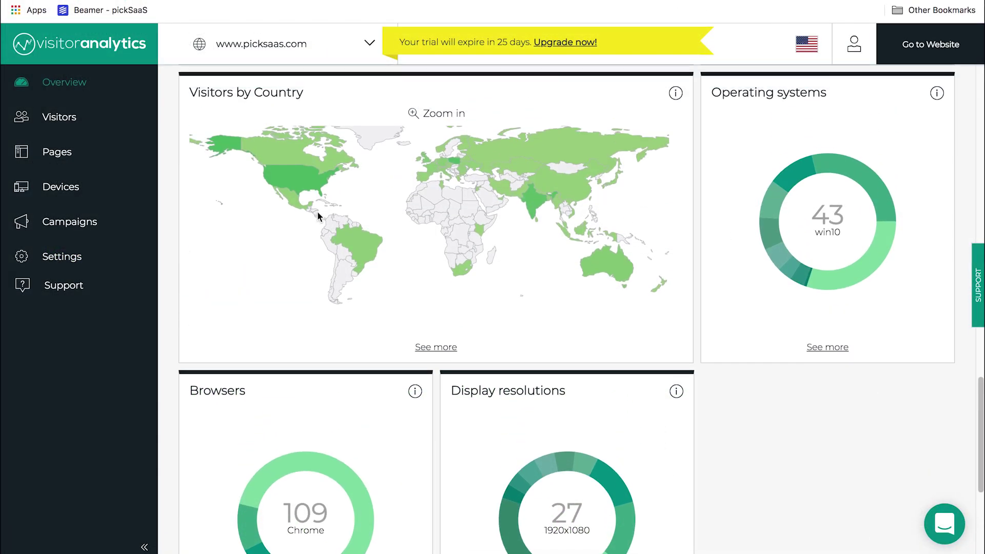
pyautogui.scroll(3, 318, 217)
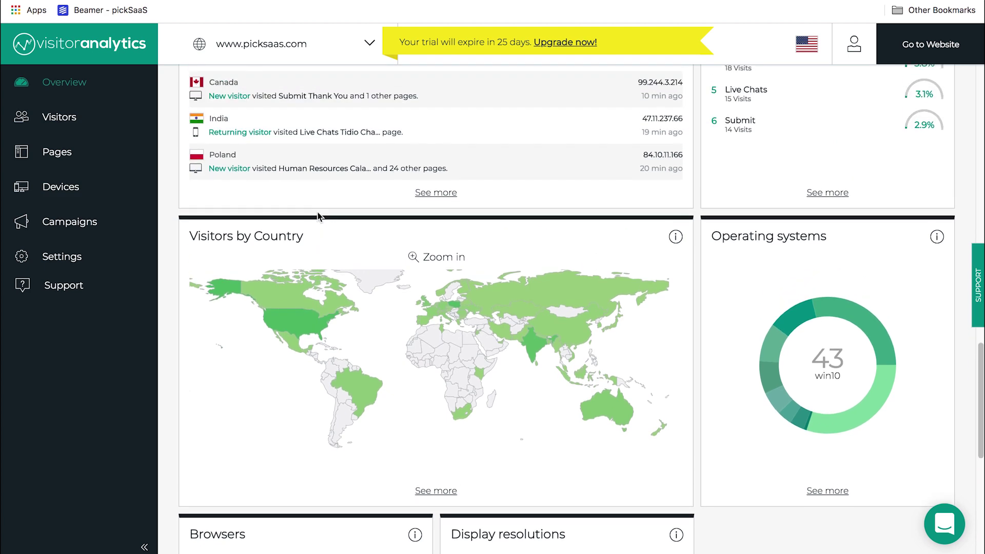
pyautogui.scroll(5, 318, 216)
pyautogui.scroll(10, 318, 215)
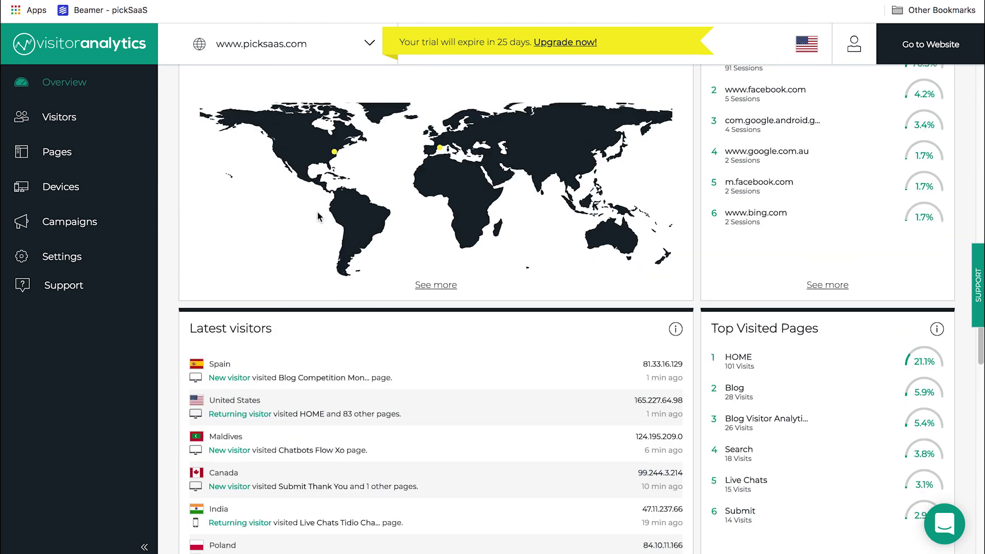
pyautogui.scroll(5, 317, 214)
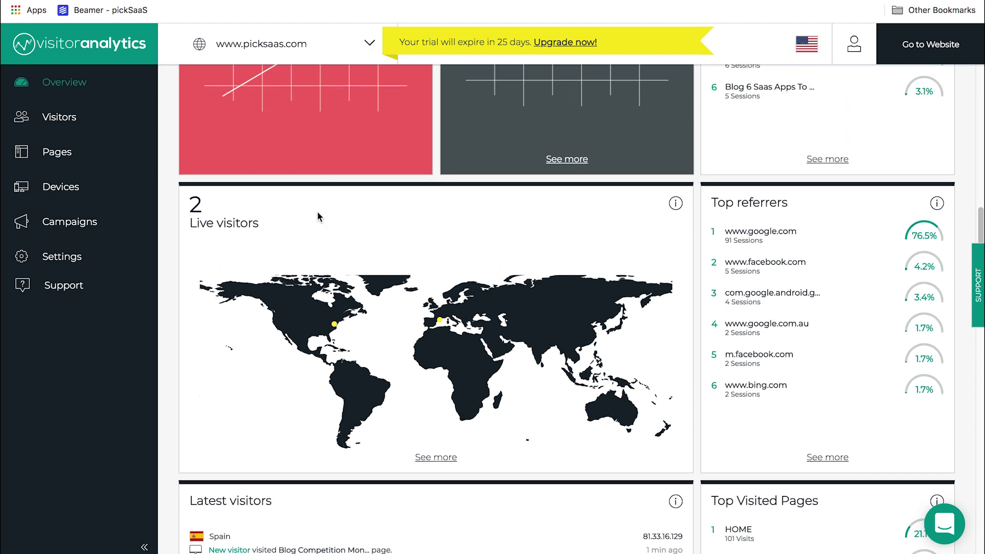
pyautogui.scroll(4, 317, 217)
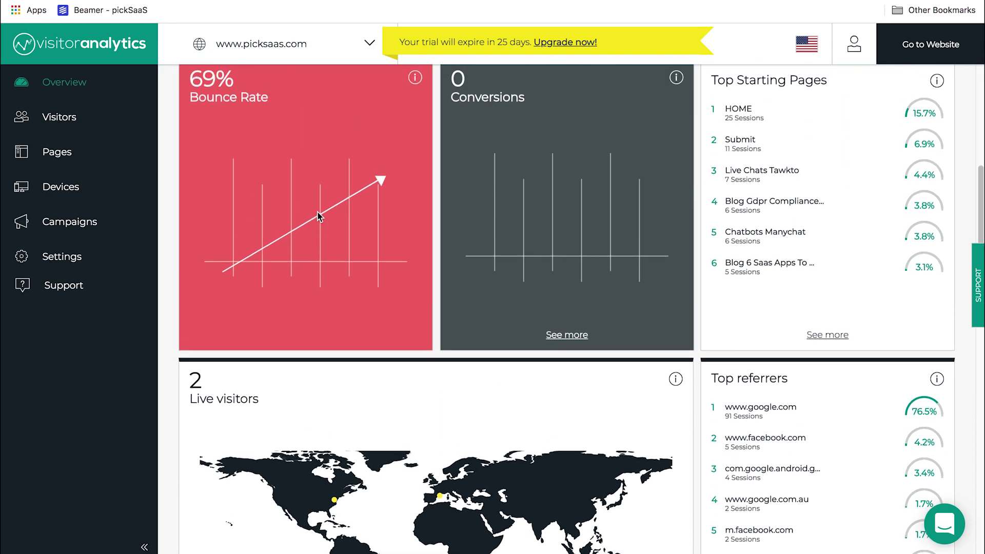
pyautogui.scroll(5, 319, 216)
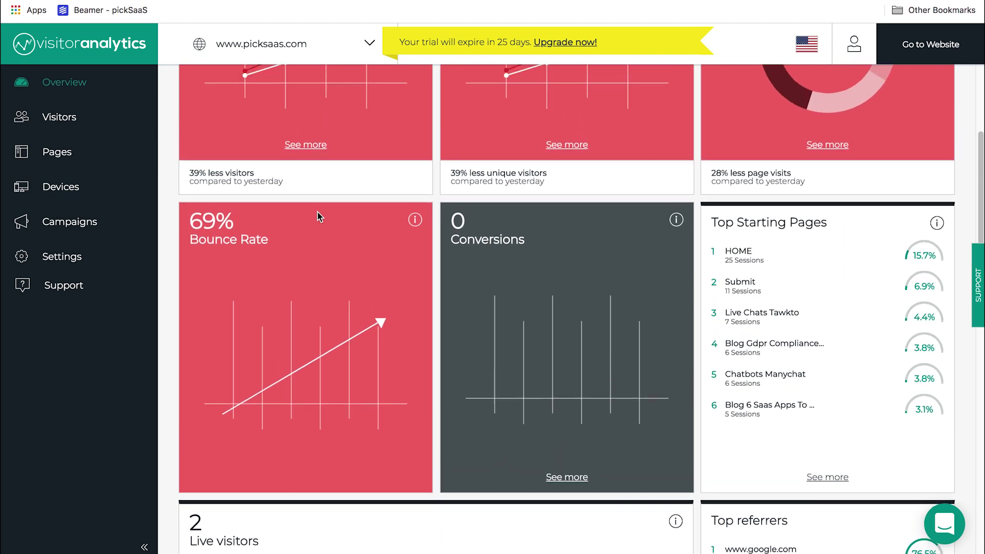
pyautogui.scroll(3, 317, 216)
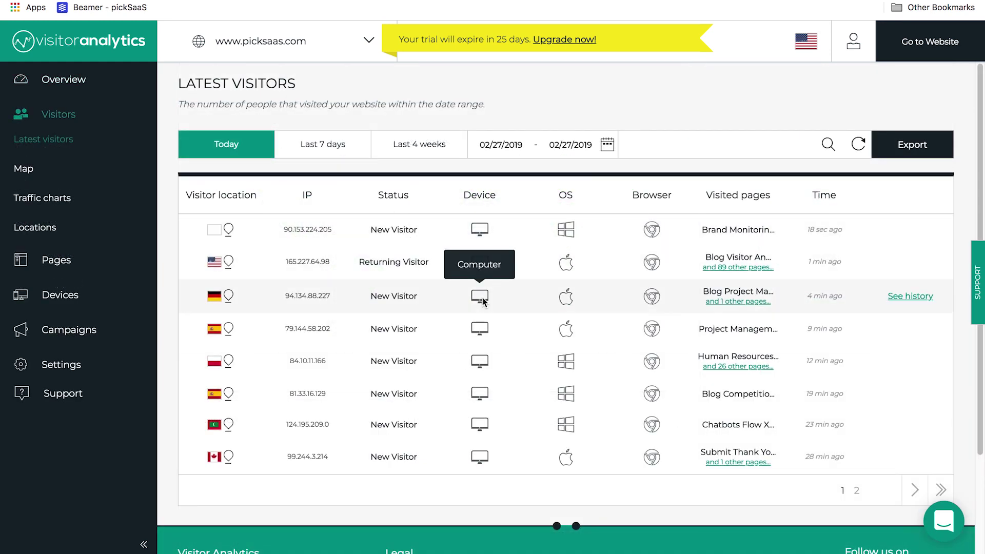
# Step: Page through today's latest visitors, then set the list's start date to 02/25/2019
pyautogui.scroll(-1, 484, 301)
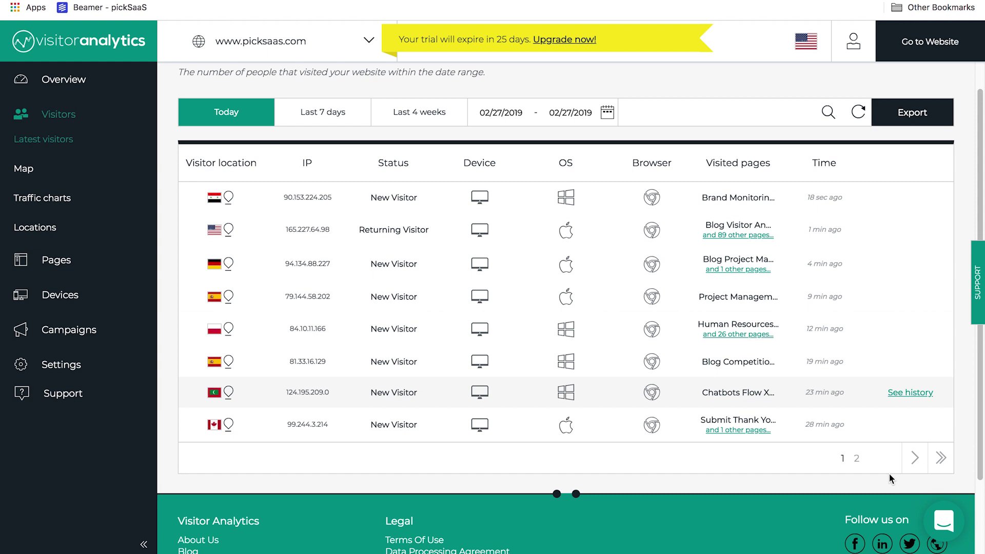
pyautogui.click(911, 457)
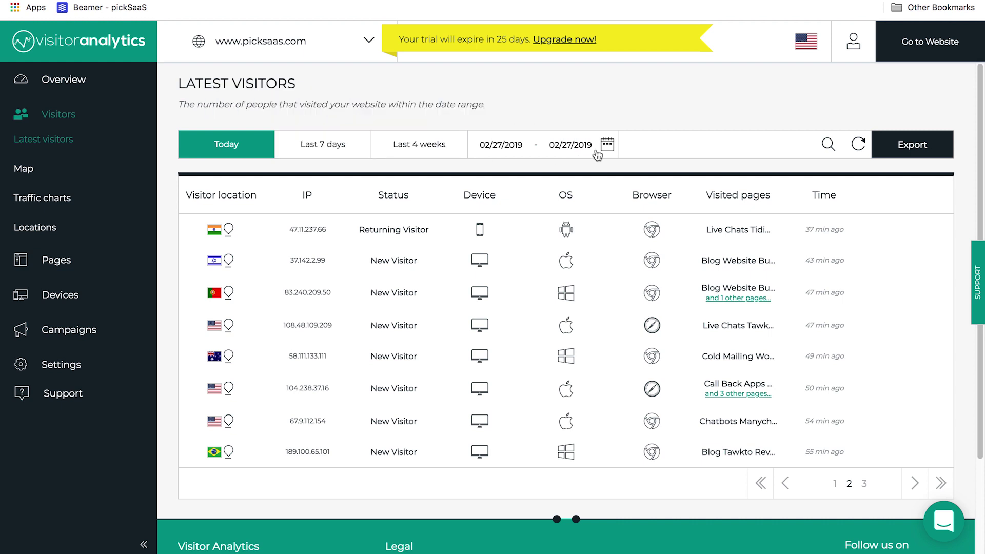
pyautogui.scroll(5, 608, 146)
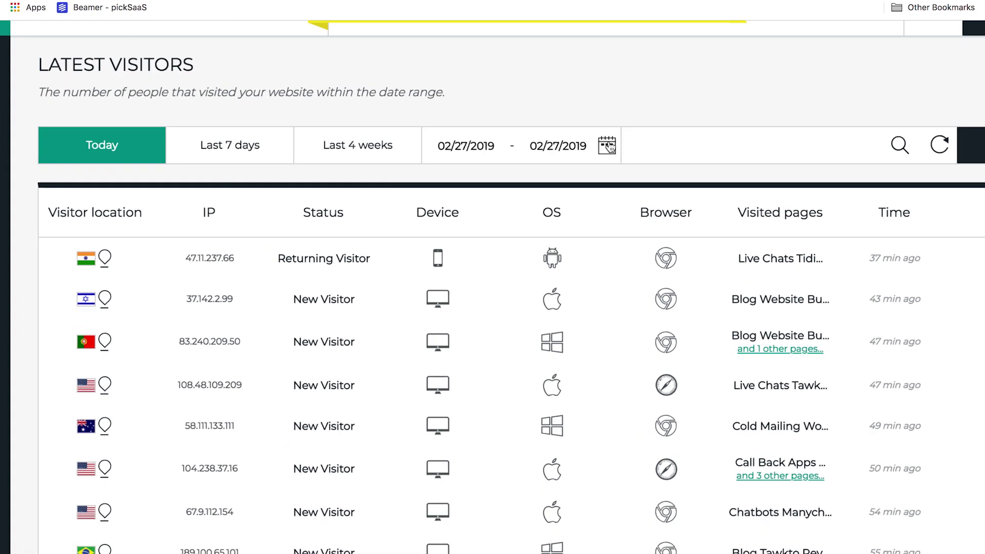
pyautogui.click(496, 146)
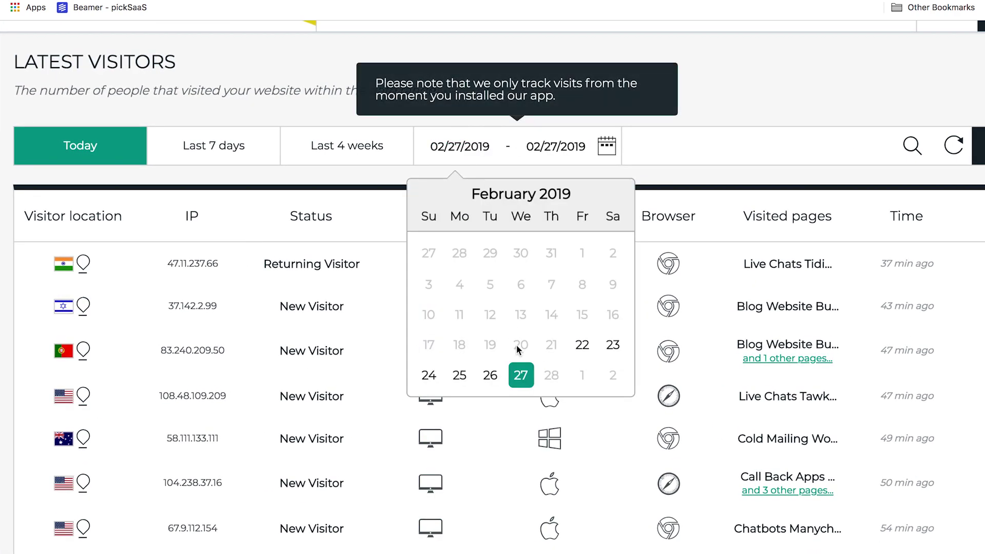
pyautogui.click(460, 375)
pyautogui.scroll(-5, 601, 228)
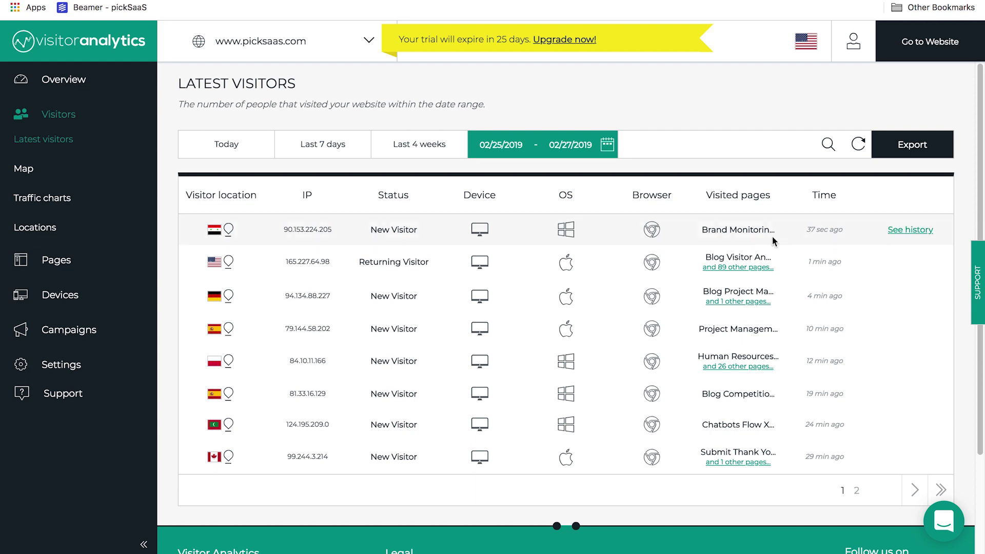
# Step: View the newest visitor's session history, then show the visitor locations map for 02/25–02/27/2019
pyautogui.click(897, 231)
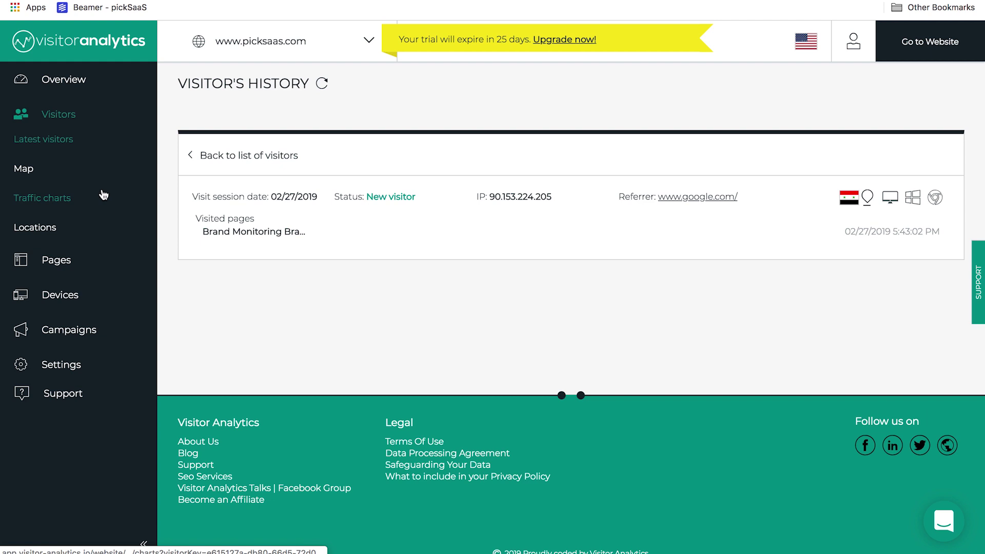
pyautogui.click(86, 179)
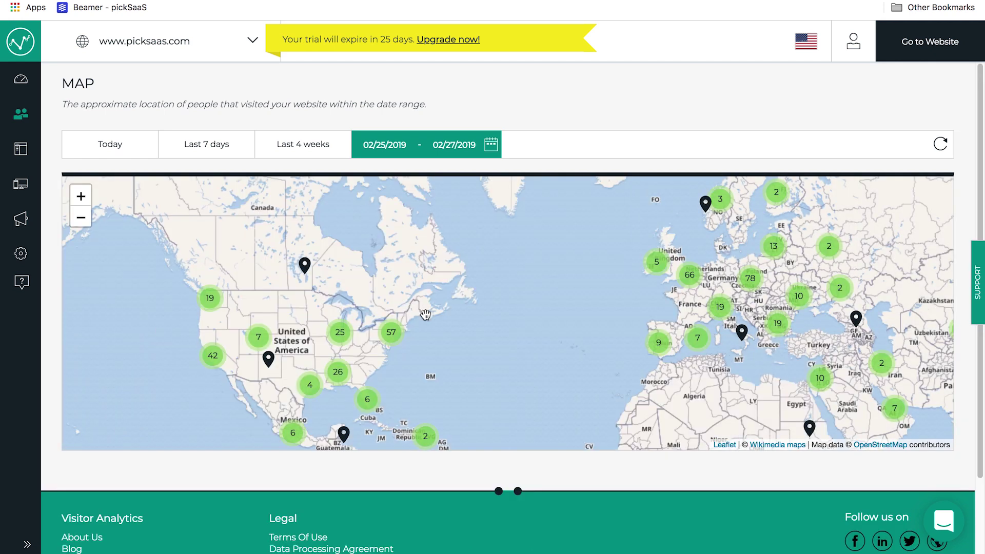
# Step: Open the traffic charts and scroll down to page loads by week day, peaking Tuesday near 680
pyautogui.scroll(-3, 425, 314)
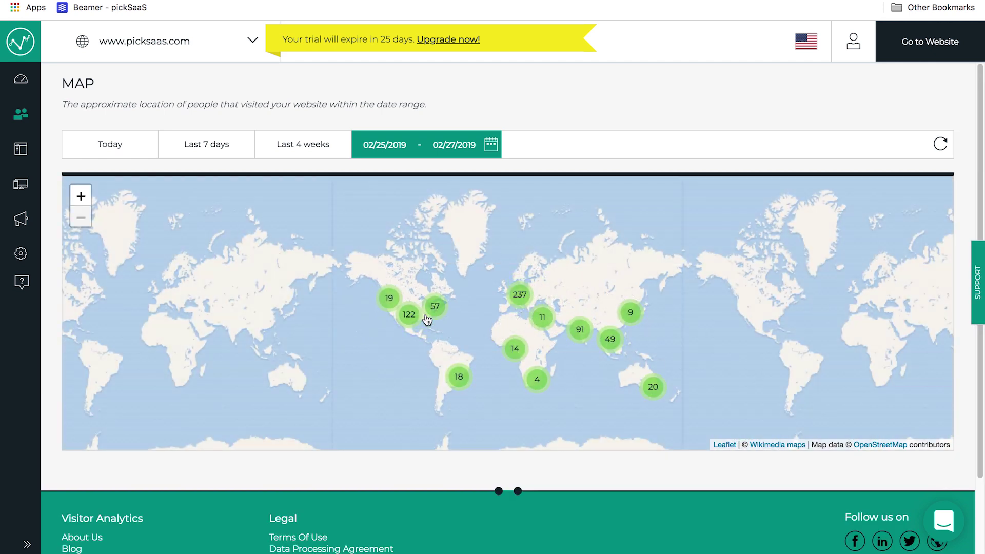
pyautogui.click(23, 119)
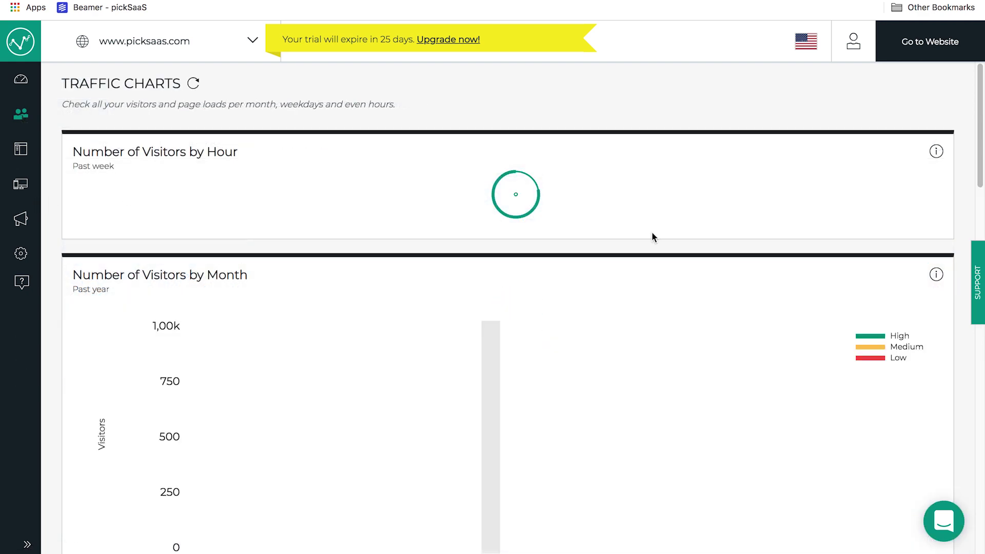
pyautogui.scroll(-5, 653, 236)
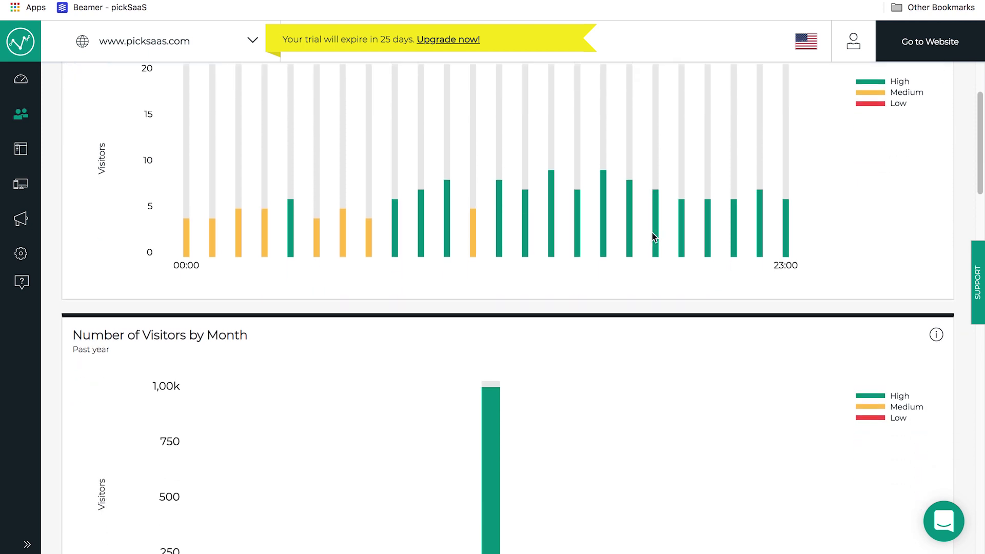
pyautogui.scroll(-3, 652, 237)
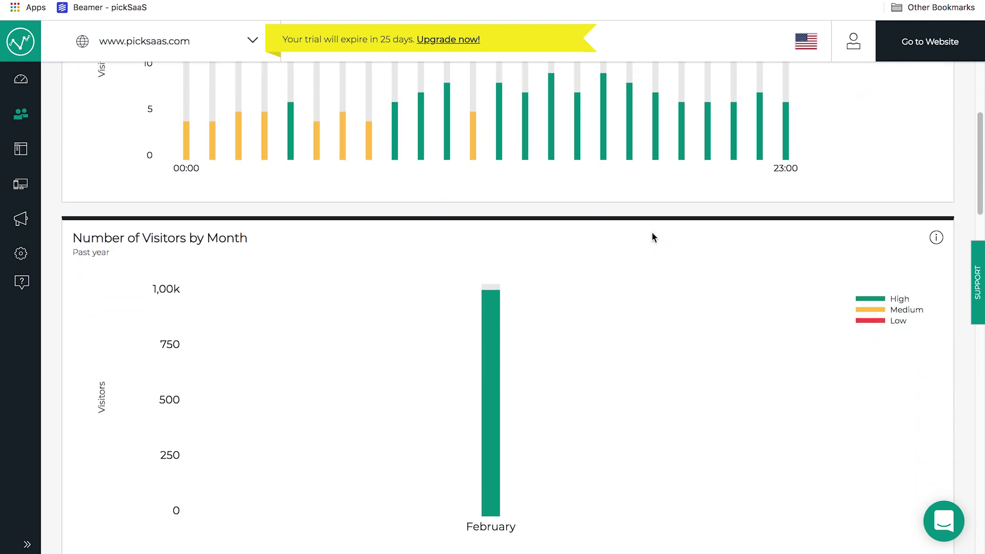
pyautogui.scroll(-8, 653, 237)
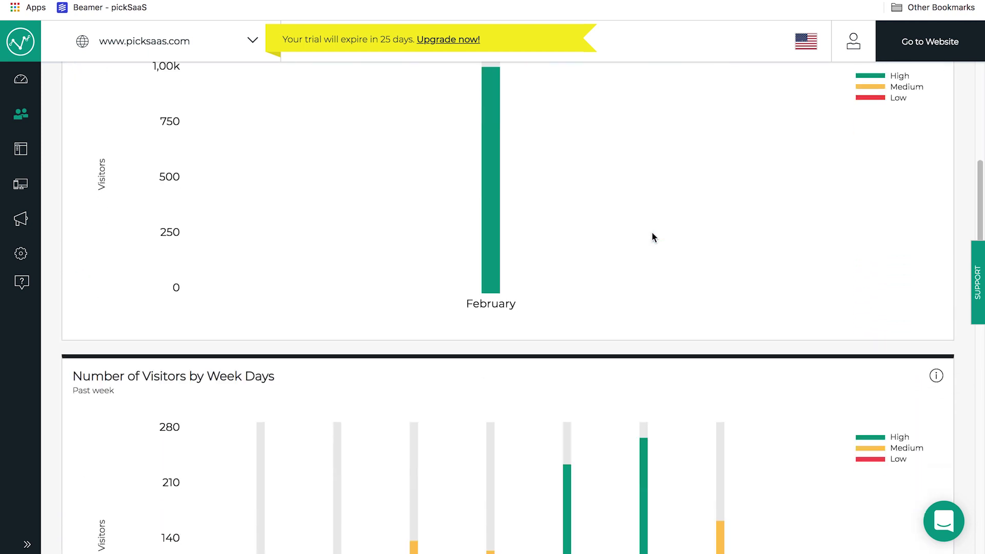
pyautogui.scroll(-7, 652, 234)
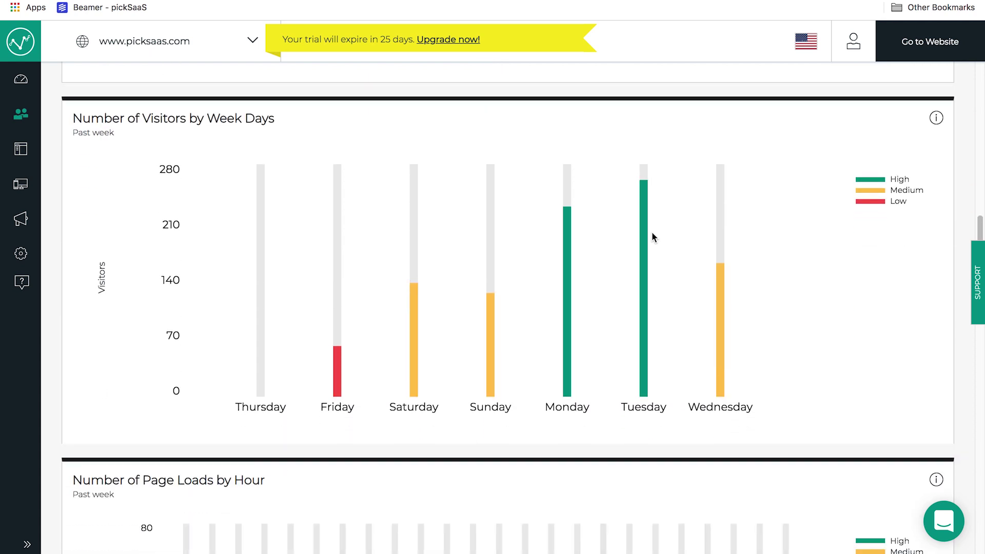
pyautogui.scroll(-6, 652, 235)
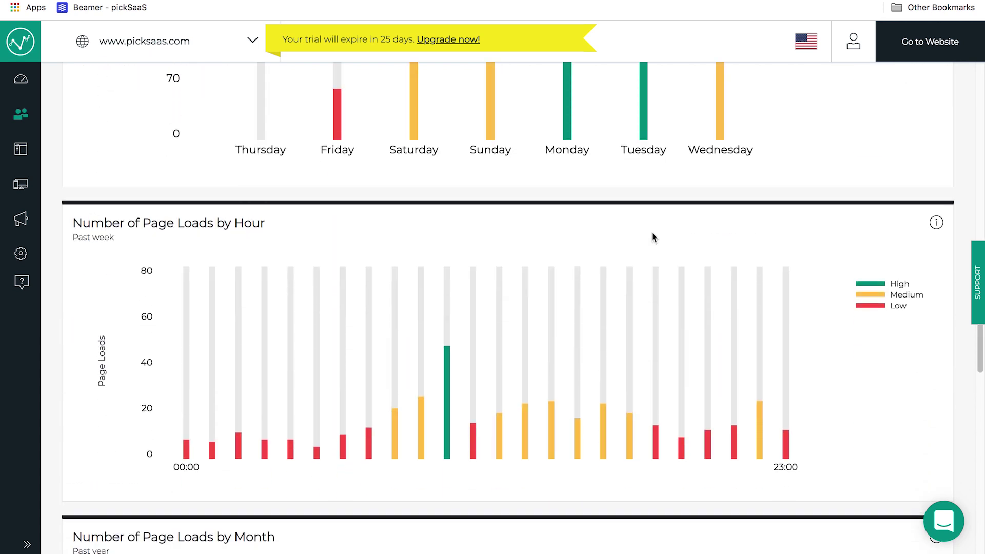
pyautogui.scroll(-3, 652, 236)
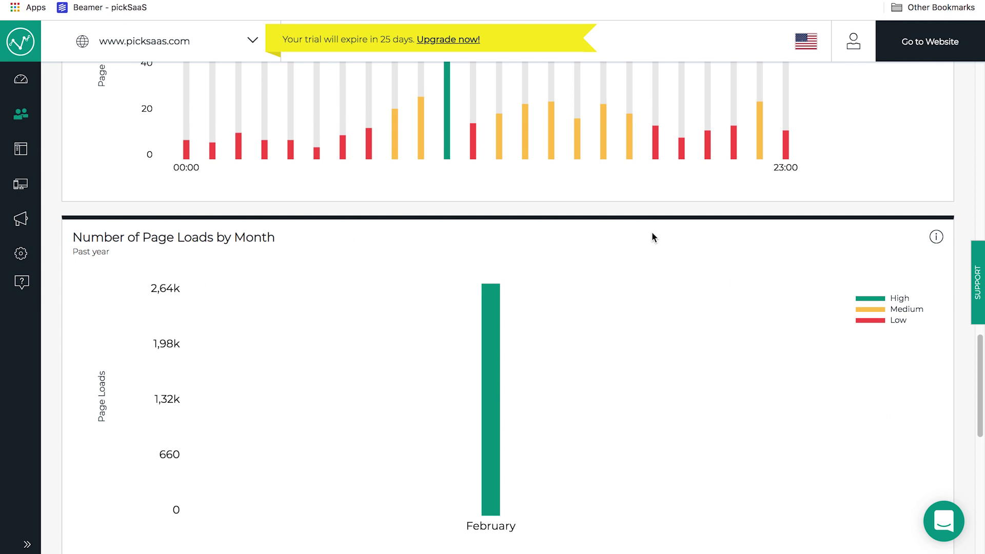
pyautogui.scroll(-6, 652, 235)
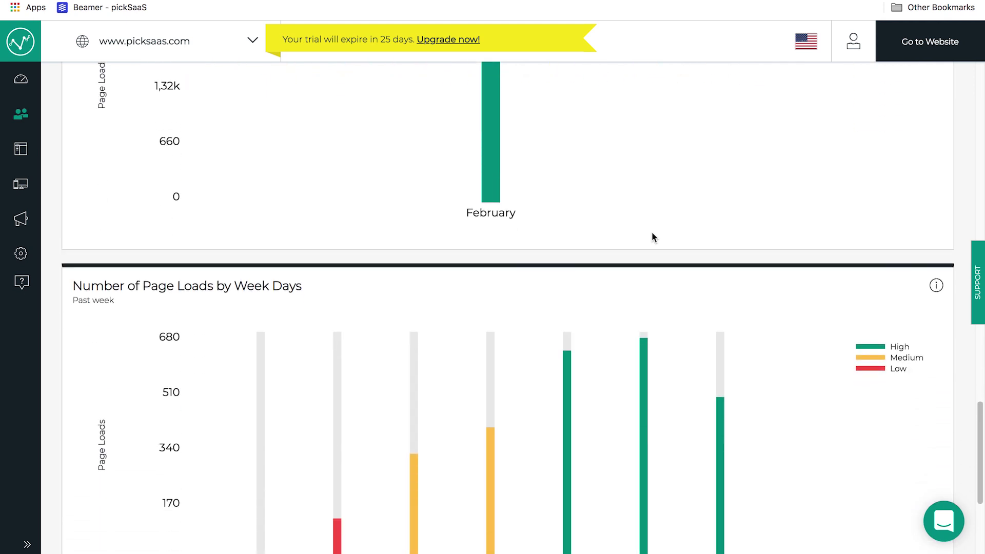
pyautogui.scroll(-2, 652, 237)
pyautogui.scroll(-1, 653, 237)
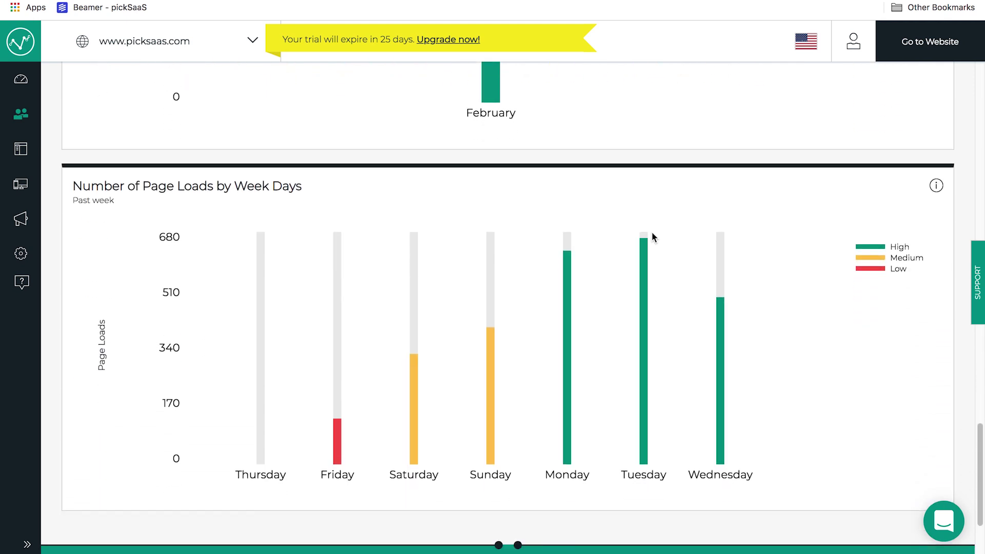
pyautogui.click(20, 114)
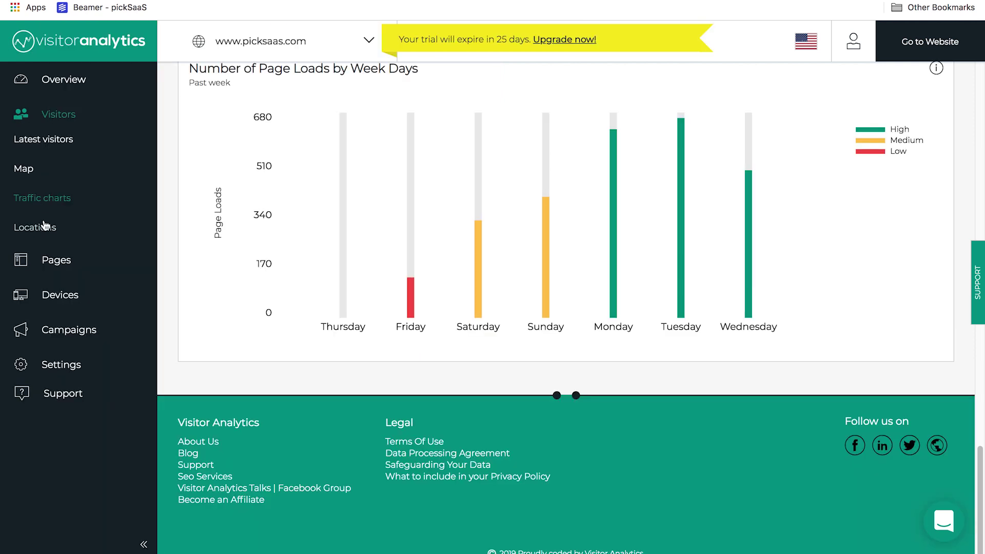
# Step: Open the Locations report and scroll through the visitors-per-country and per-city charts
pyautogui.click(45, 230)
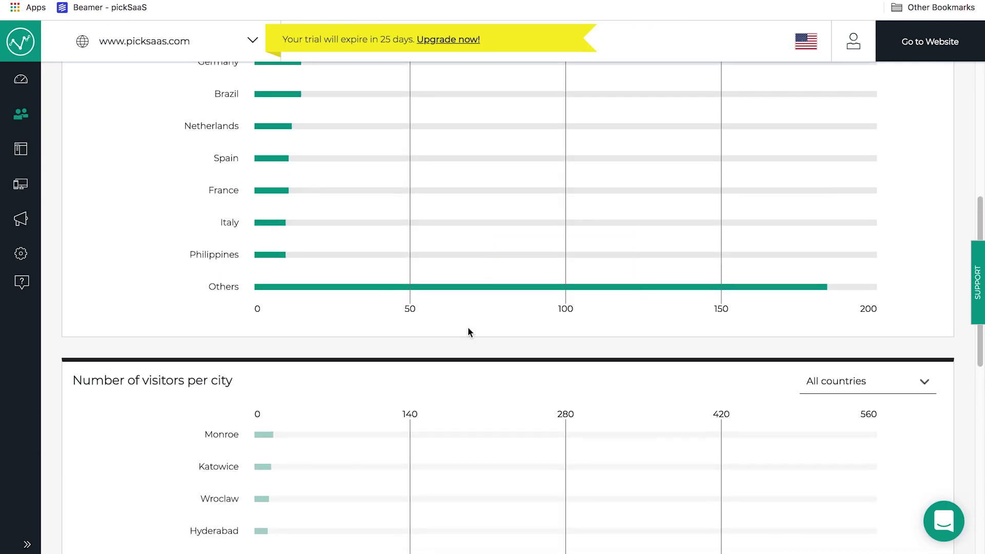
pyautogui.scroll(7, 468, 332)
pyautogui.scroll(-2, 468, 328)
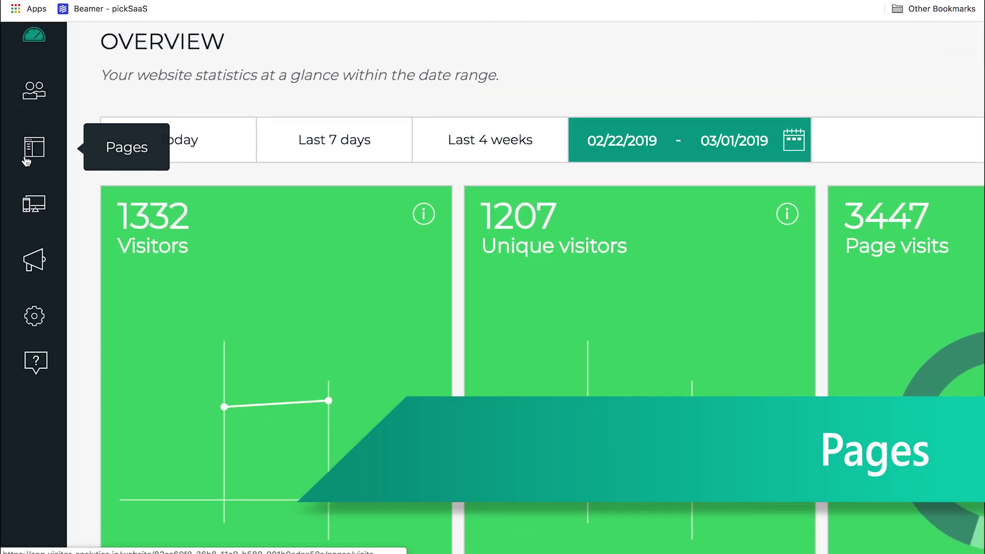
# Step: Open the Page visits report and scroll through the visits per page
pyautogui.click(24, 160)
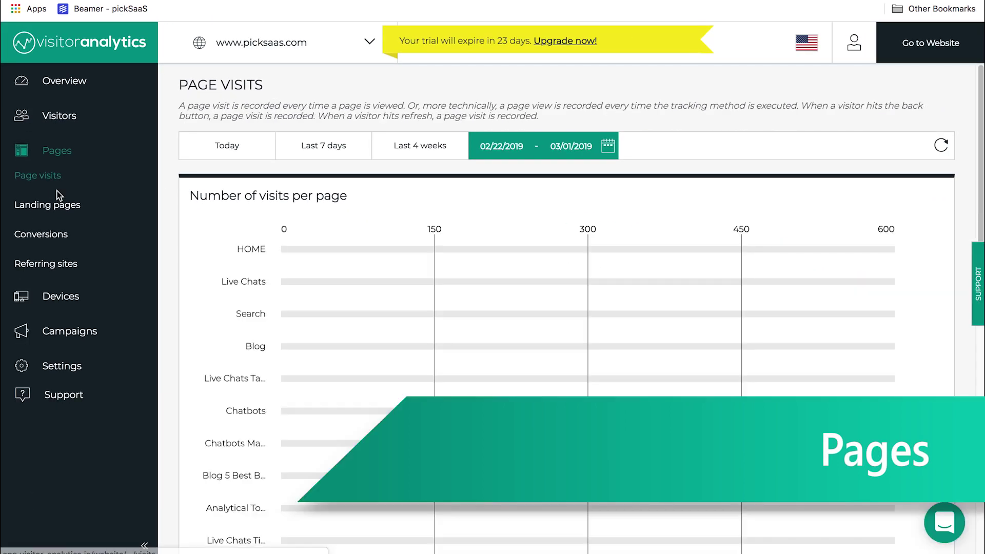
pyautogui.scroll(-3, 517, 233)
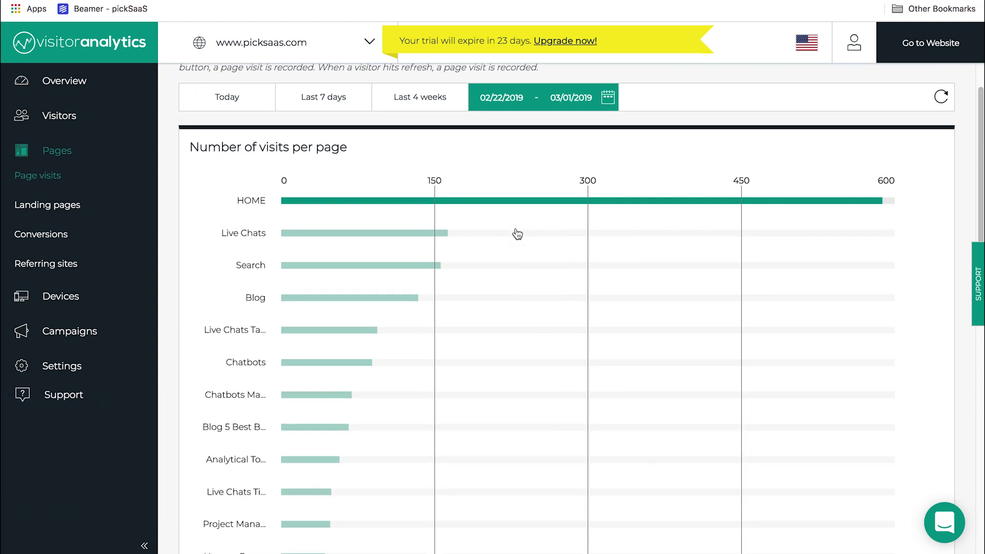
pyautogui.scroll(3, 515, 234)
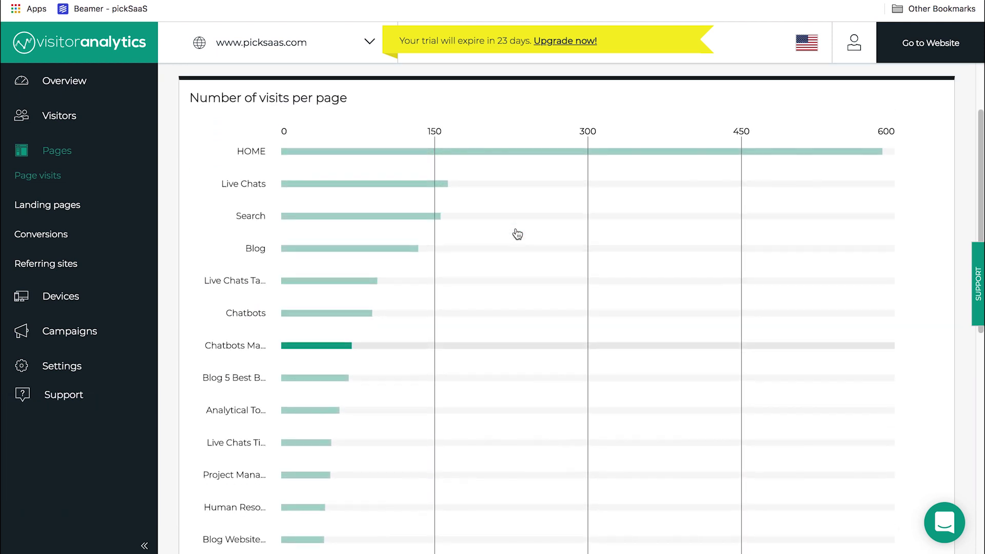
# Step: Show the Landing pages report, where HOME leads with about 200 visits
pyautogui.click(41, 211)
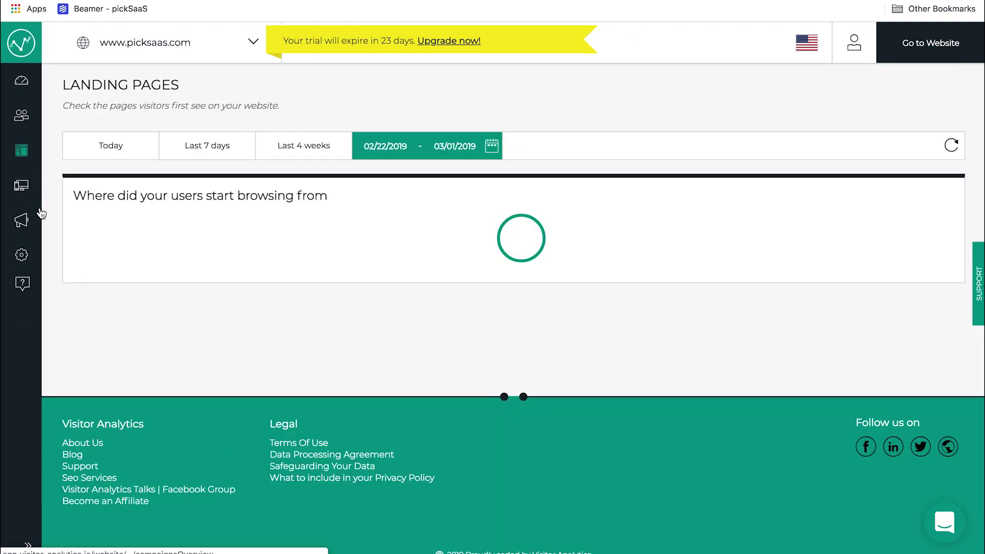
pyautogui.scroll(-5, 330, 335)
pyautogui.scroll(4, 330, 334)
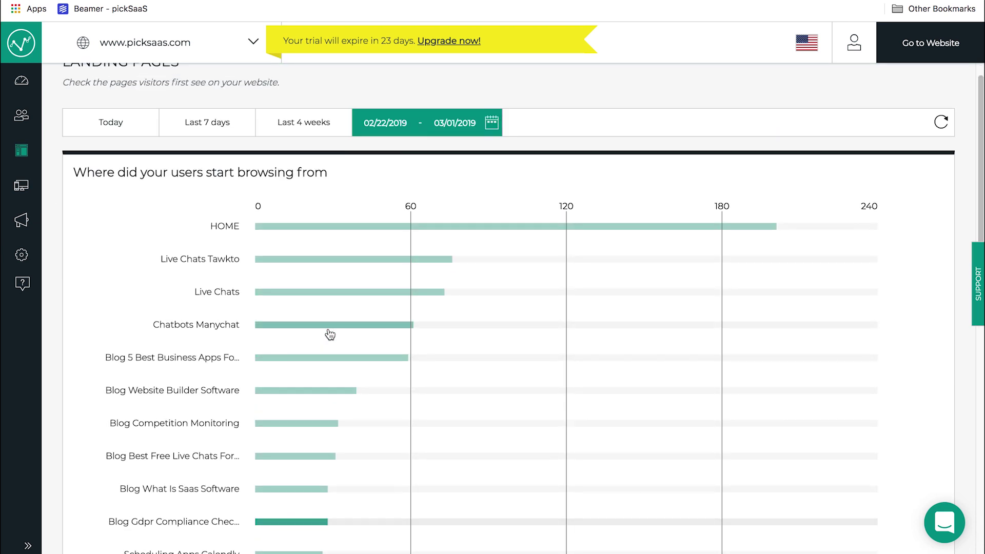
pyautogui.scroll(1, 313, 323)
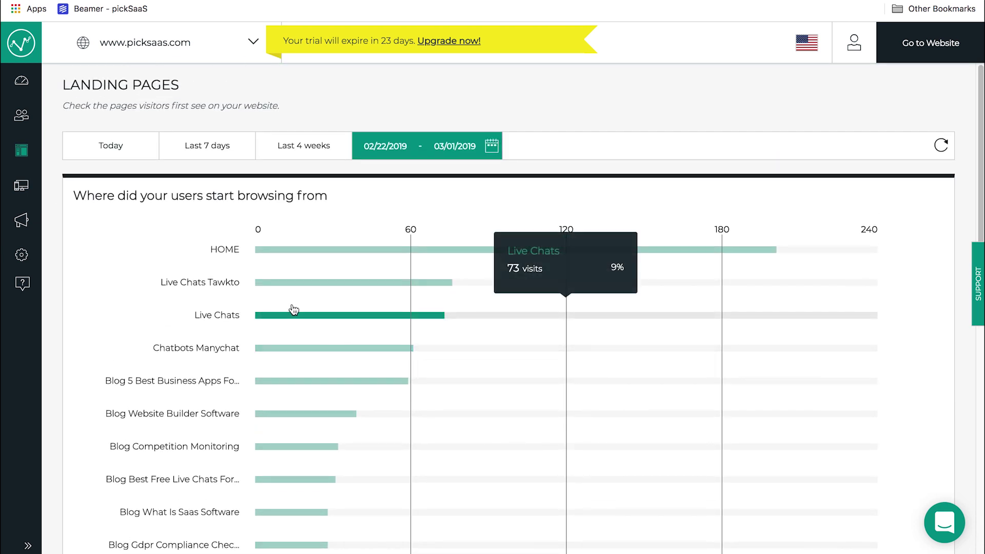
pyautogui.click(22, 151)
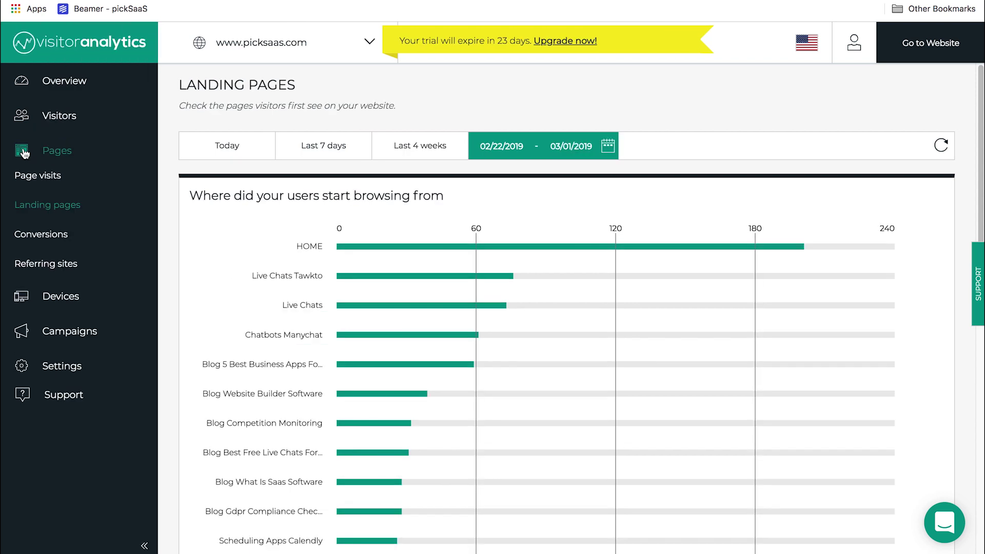
# Step: Check the Conversions report for Today, which has no data
pyautogui.click(30, 234)
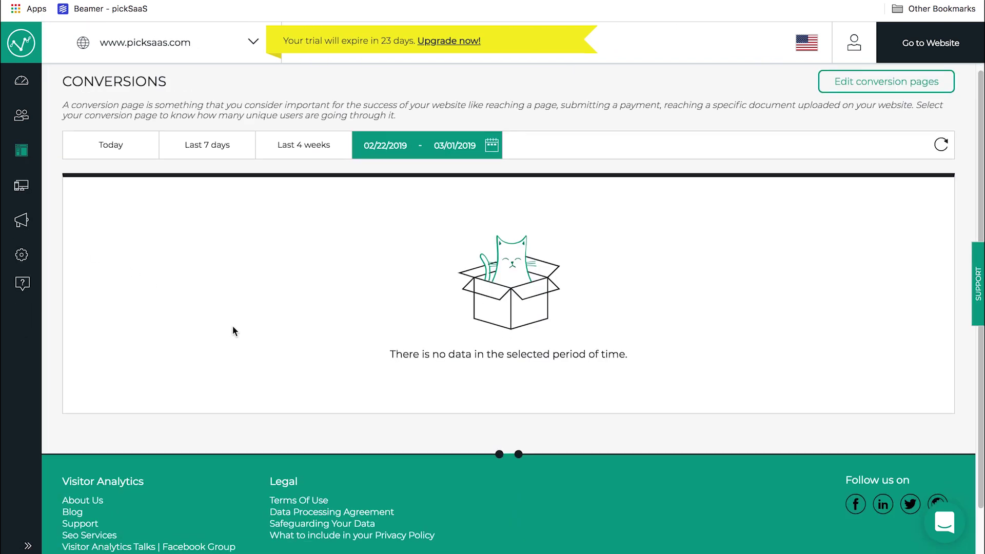
pyautogui.click(124, 141)
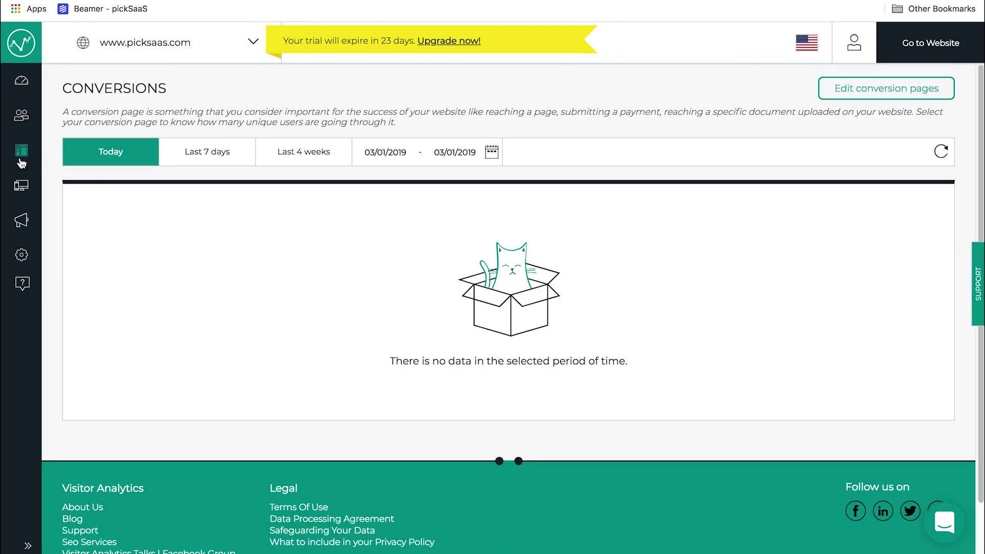
pyautogui.click(21, 153)
# Step: Show the Referring sites report and switch its range to Last 7 days
pyautogui.click(40, 263)
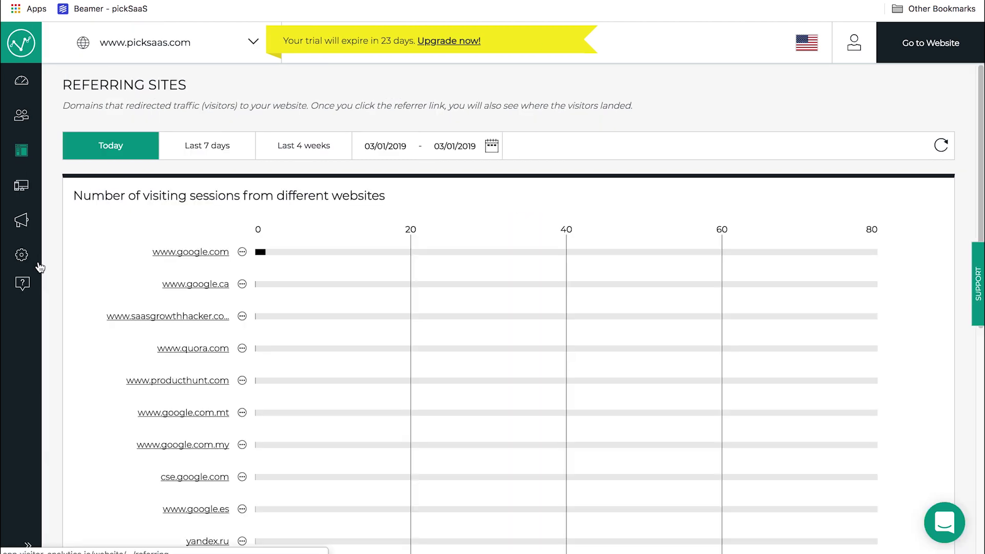
pyautogui.scroll(-1, 310, 303)
pyautogui.scroll(-1, 310, 307)
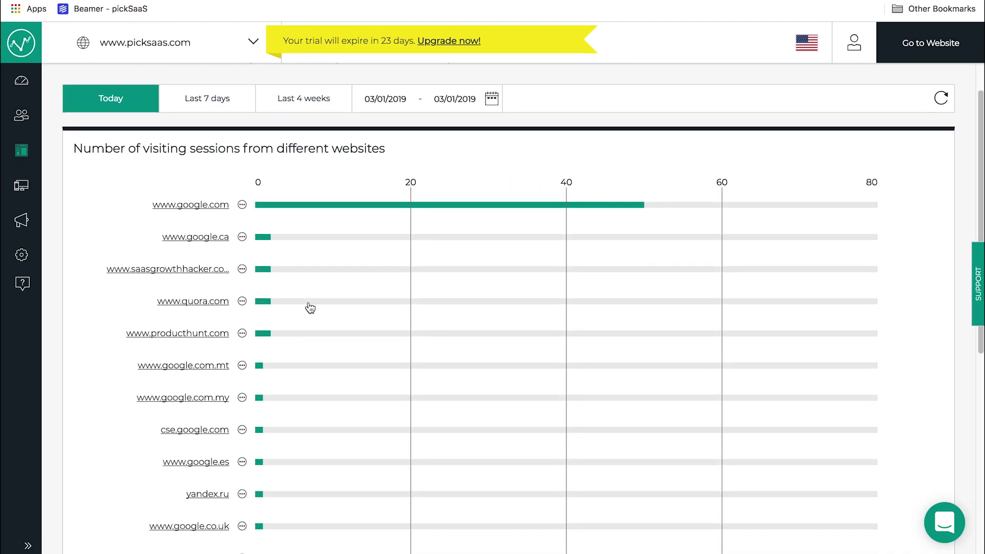
pyautogui.scroll(-1, 309, 306)
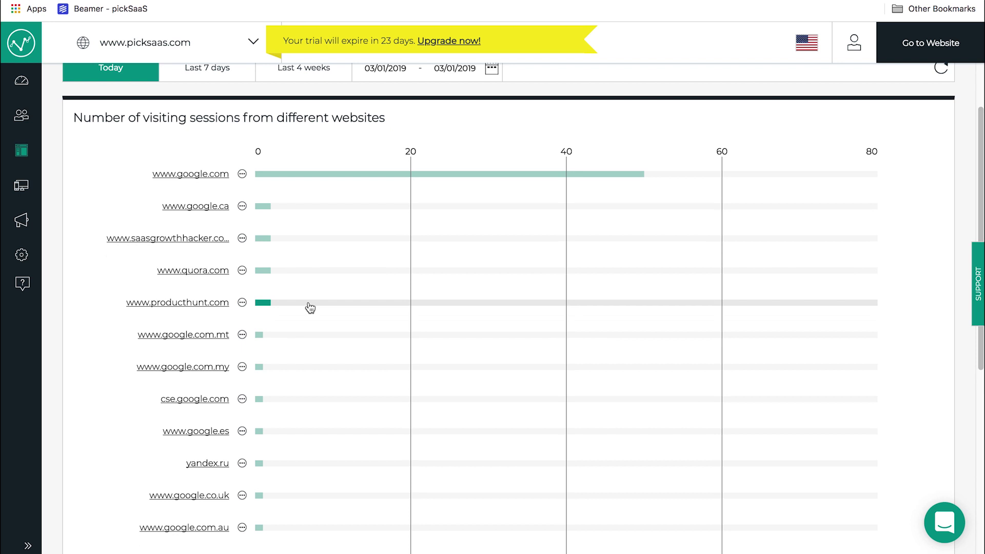
pyautogui.scroll(-1, 310, 307)
pyautogui.scroll(-5, 310, 307)
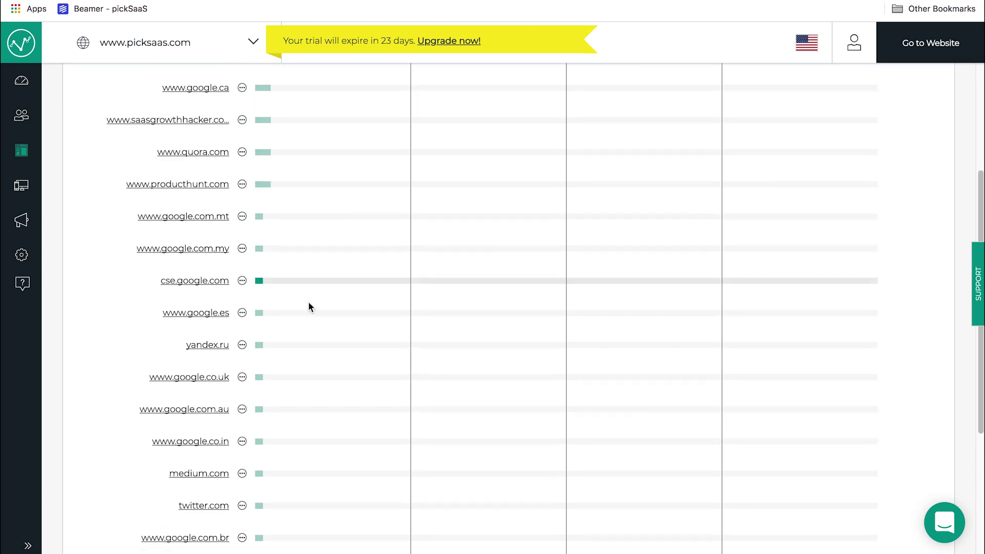
pyautogui.scroll(-1, 310, 306)
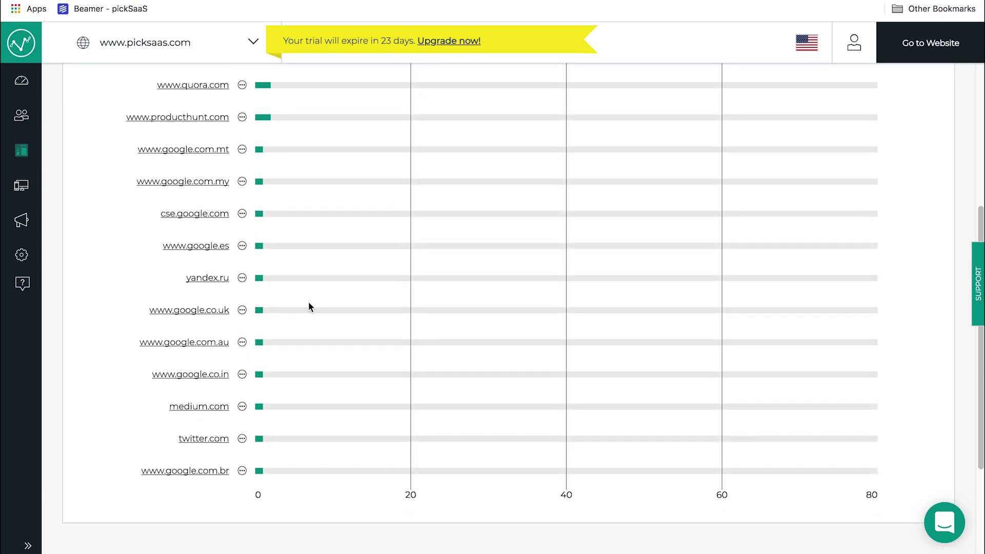
pyautogui.scroll(8, 310, 307)
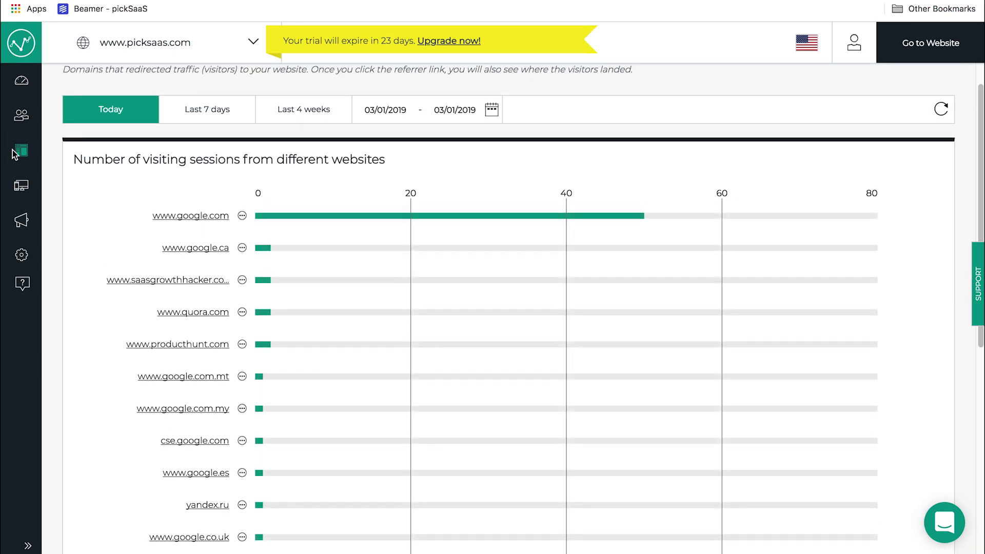
pyautogui.click(188, 109)
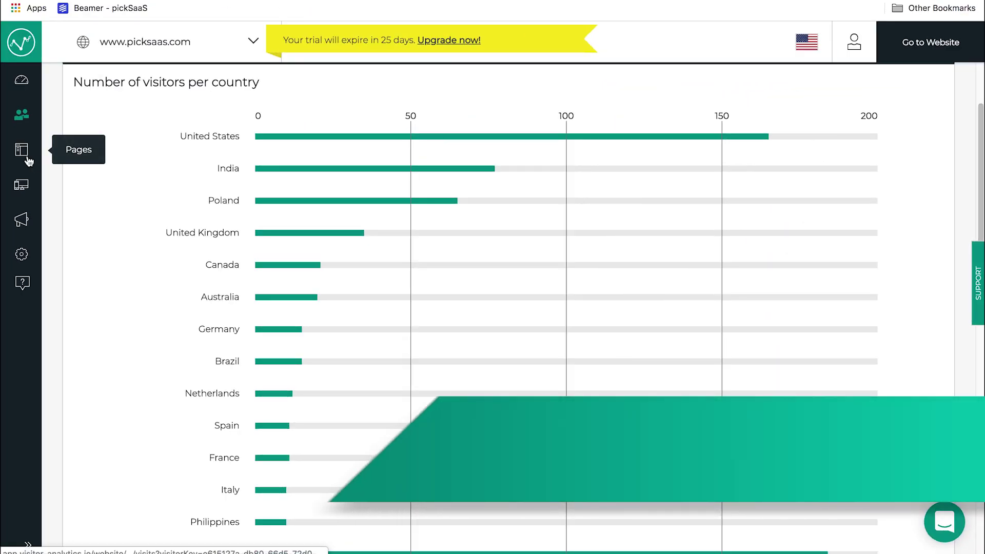
# Step: Review the Operating systems, Browsers and Display resolution reports under Devices
pyautogui.click(27, 185)
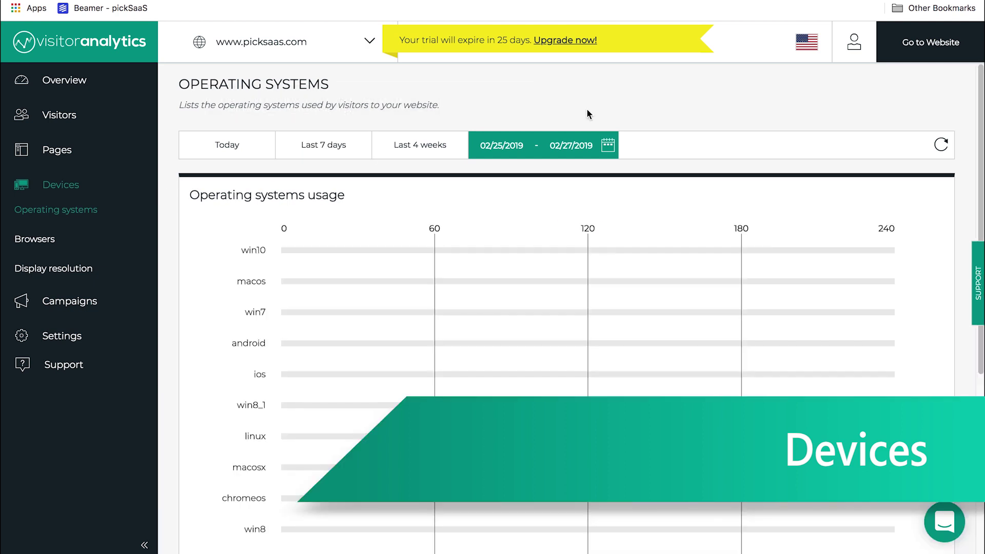
pyautogui.scroll(-1, 639, 114)
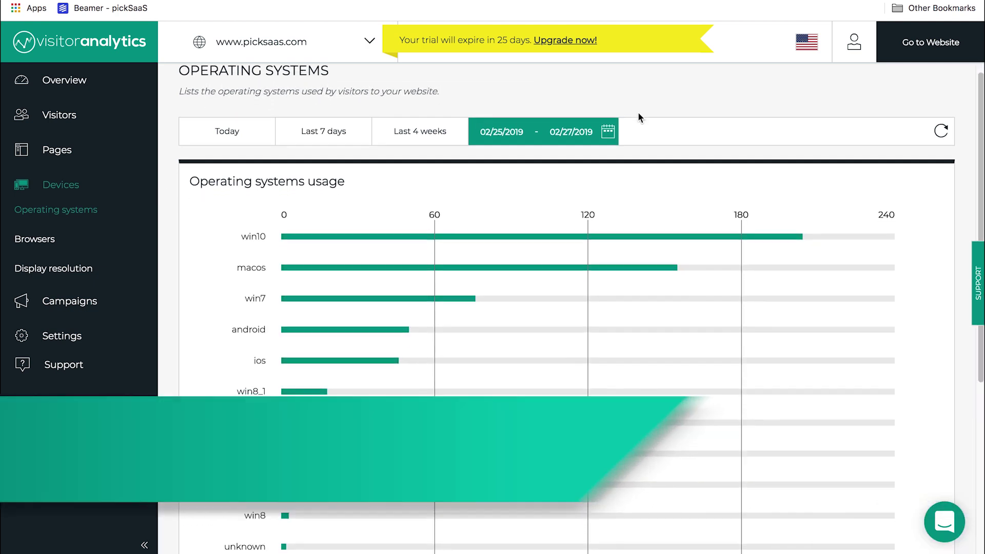
pyautogui.scroll(-3, 639, 118)
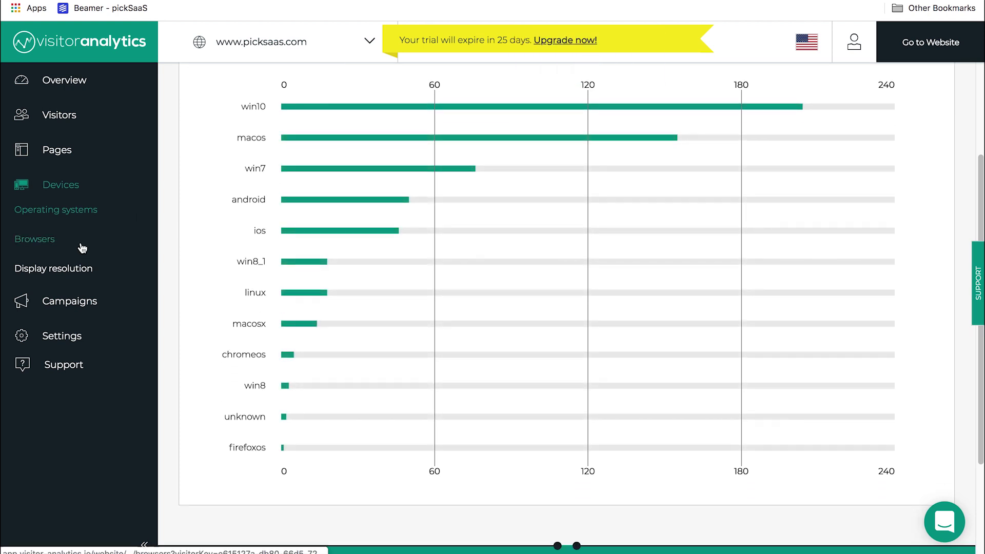
pyautogui.click(80, 240)
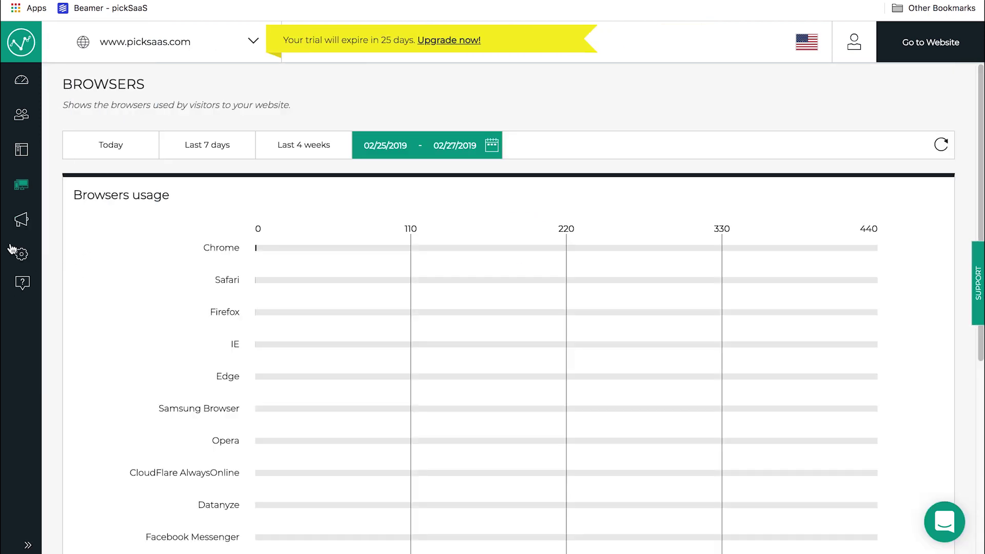
pyautogui.moveTo(26, 185)
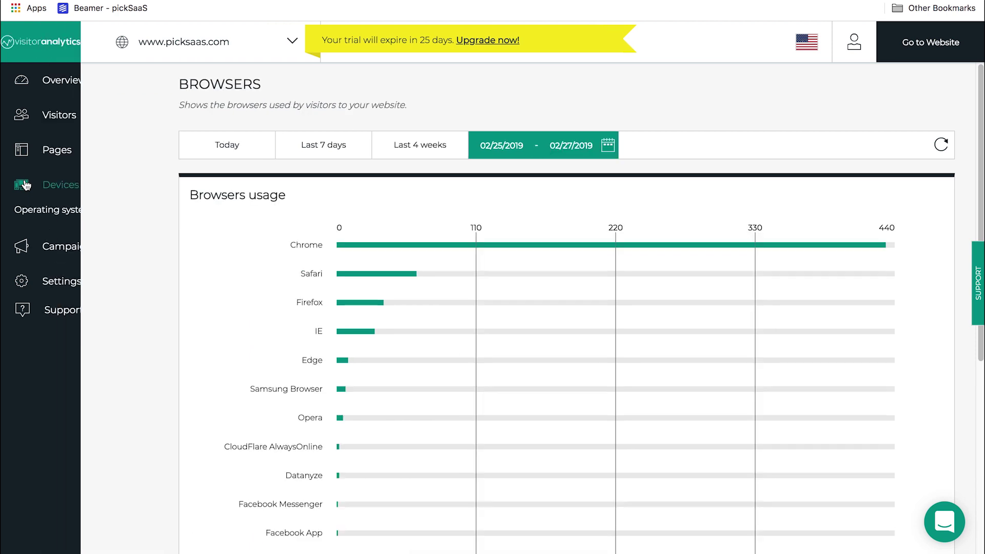
pyautogui.click(40, 268)
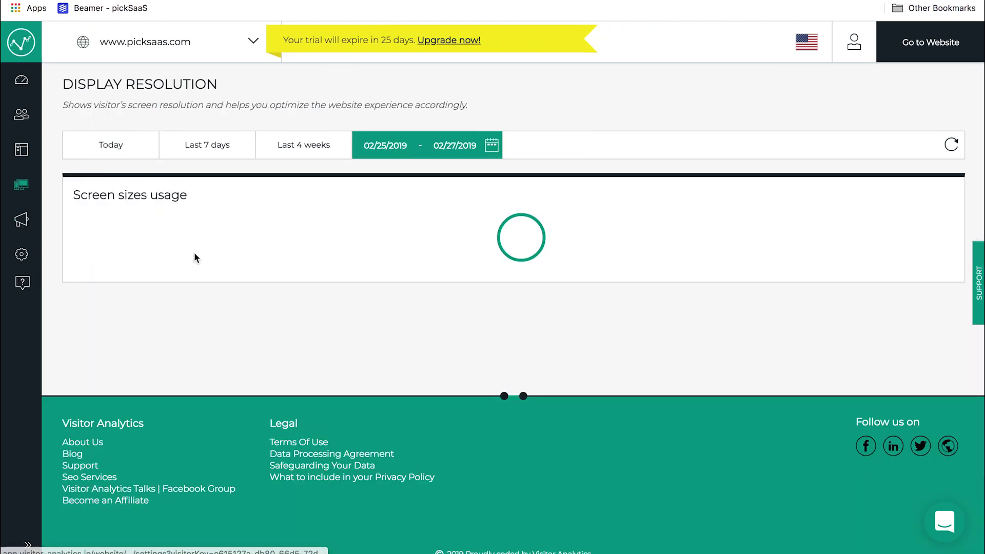
pyautogui.scroll(-5, 492, 178)
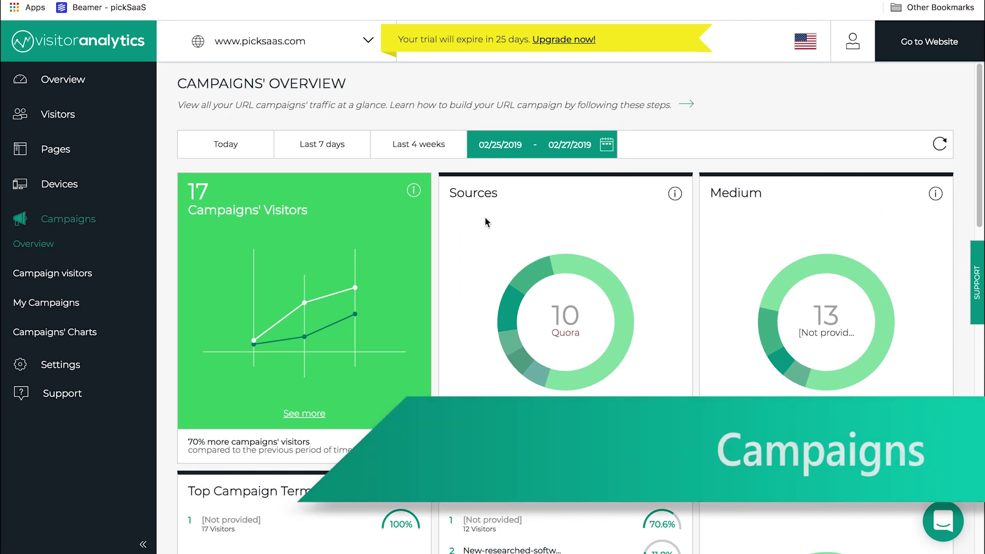
# Step: Scroll through the Campaigns Overview cards: 17 campaign visitors with Sources and Medium breakdowns
pyautogui.scroll(-1, 485, 217)
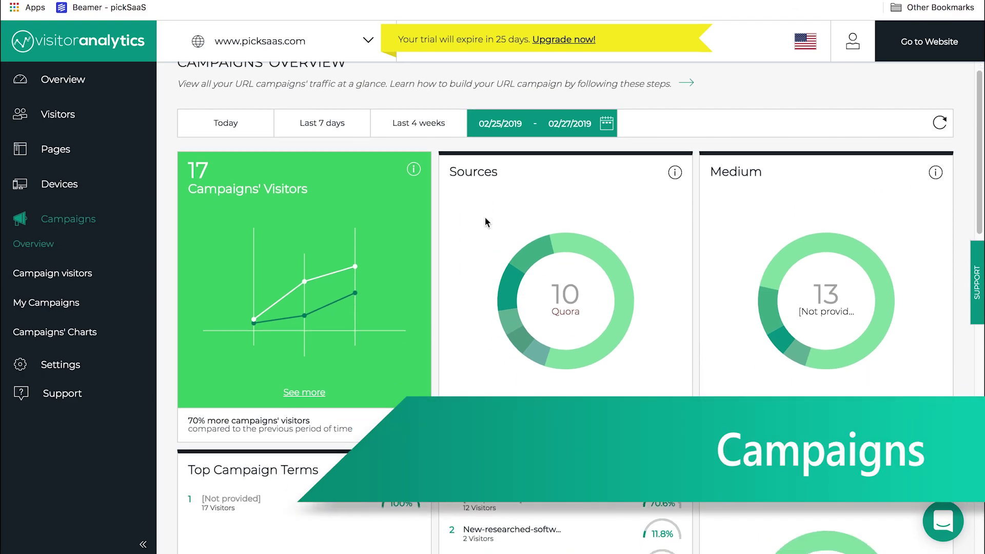
pyautogui.scroll(-3, 485, 217)
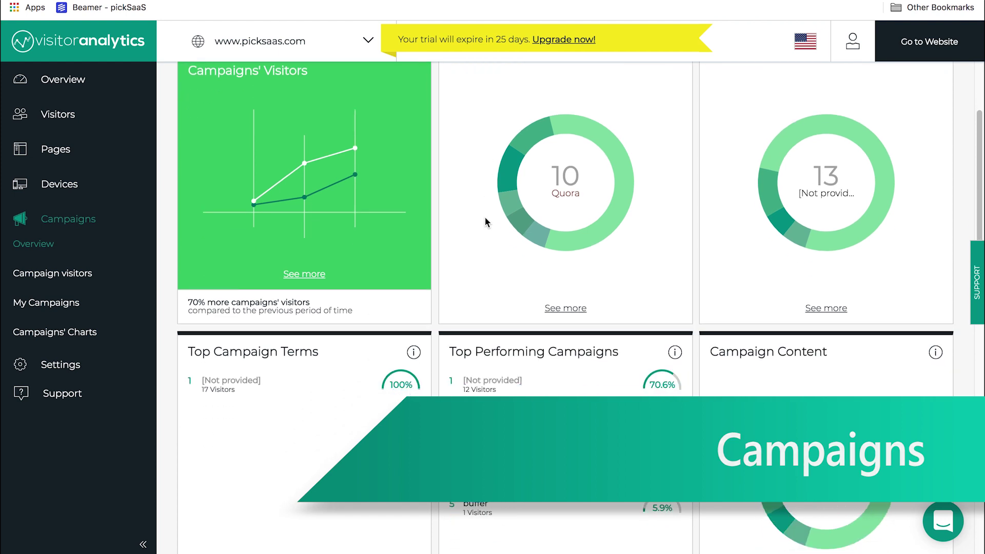
pyautogui.scroll(3, 484, 217)
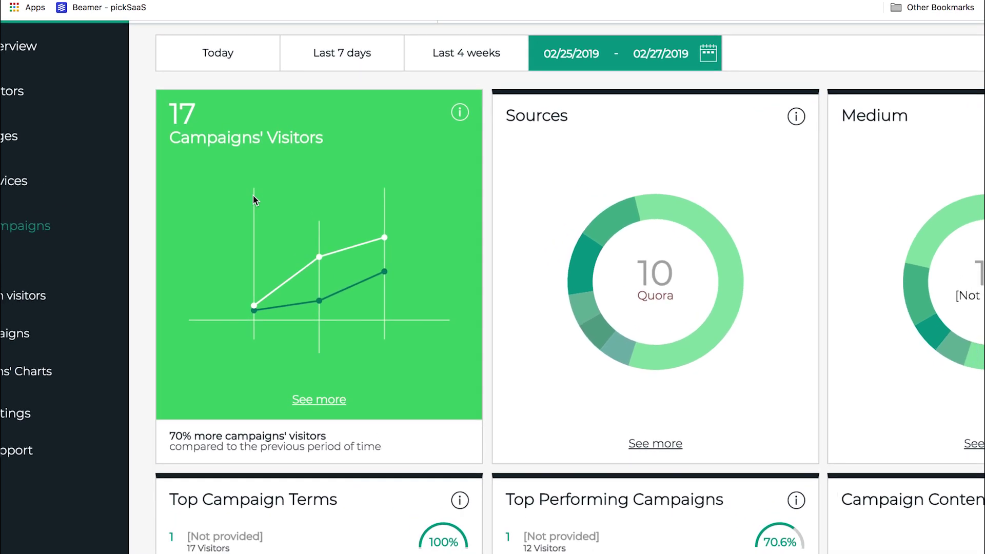
pyautogui.hscroll(4, 255, 200)
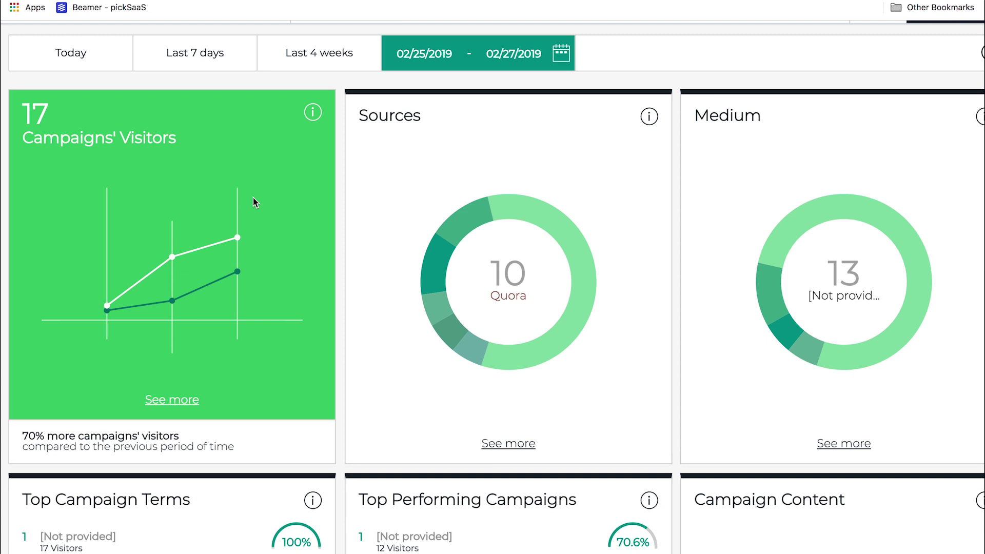
pyautogui.scroll(-5, 253, 198)
pyautogui.scroll(-4, 253, 198)
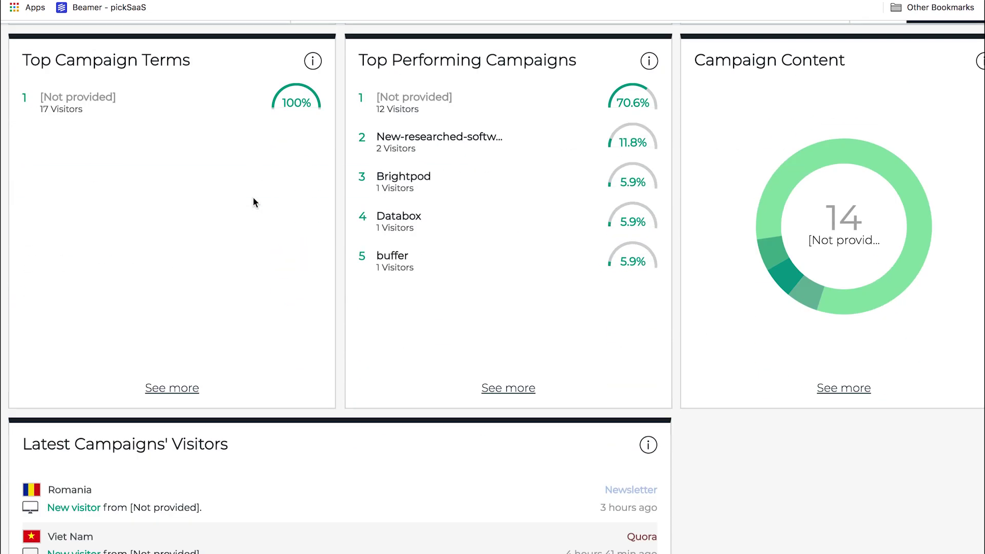
pyautogui.scroll(-3, 253, 198)
pyautogui.scroll(-2, 253, 198)
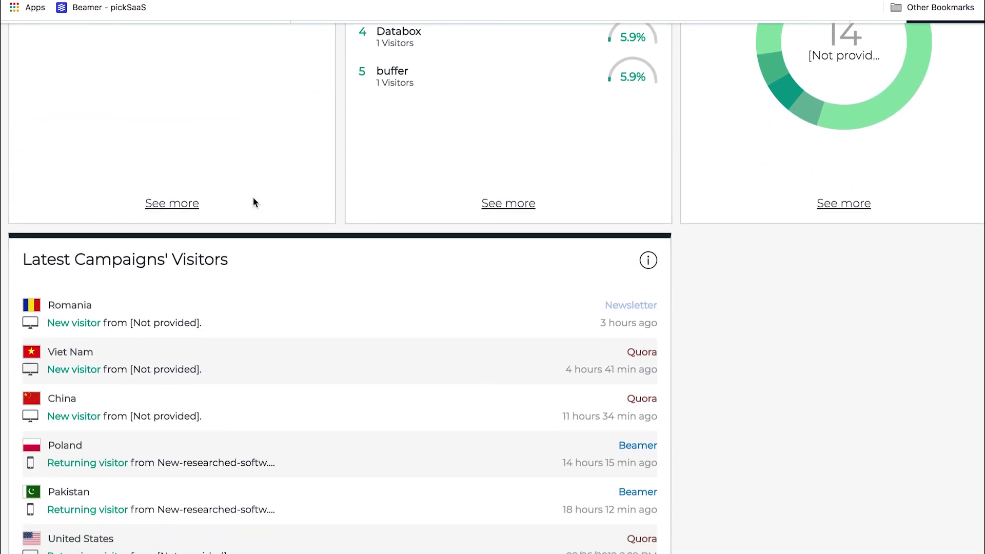
pyautogui.scroll(9, 253, 198)
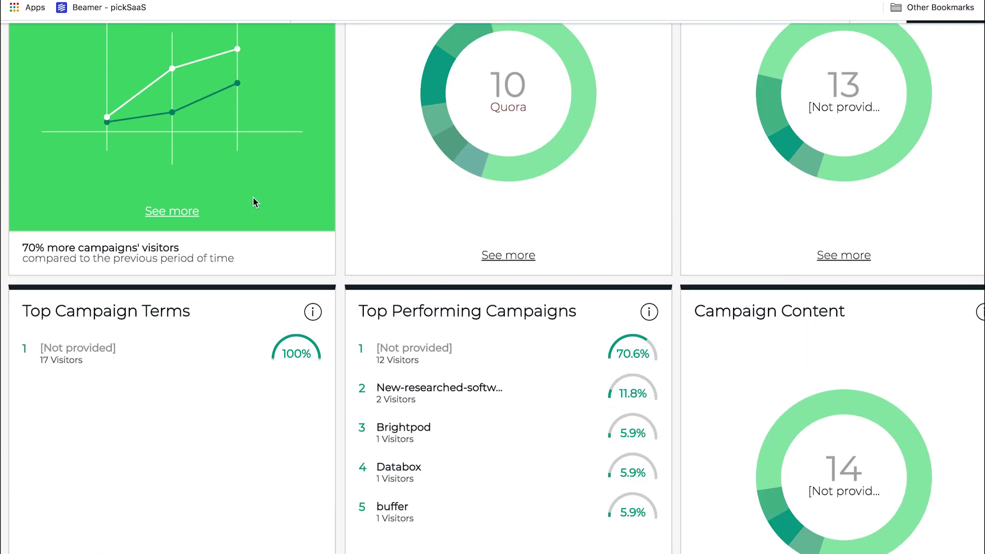
pyautogui.scroll(4, 254, 198)
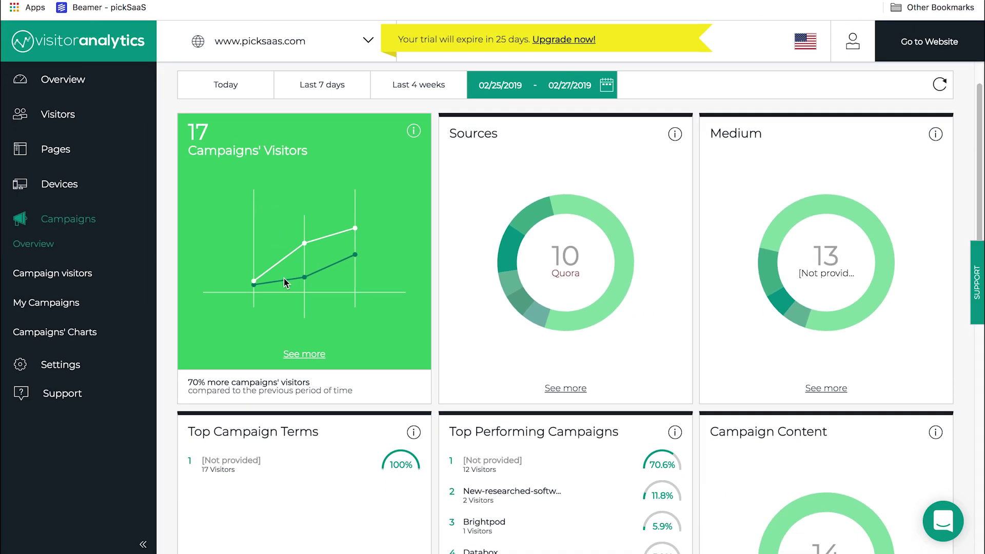
pyautogui.scroll(-2, 484, 216)
pyautogui.scroll(3, 485, 217)
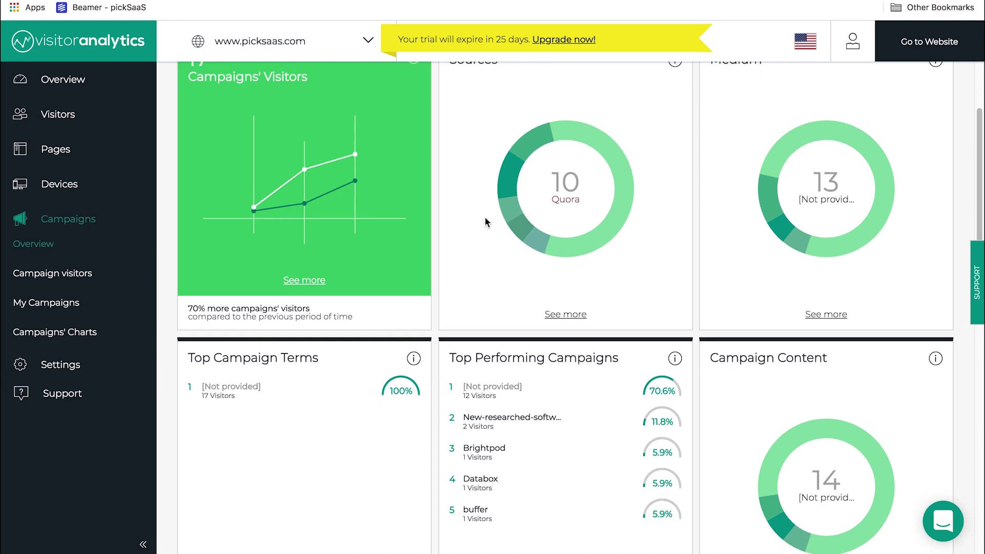
pyautogui.scroll(1, 484, 217)
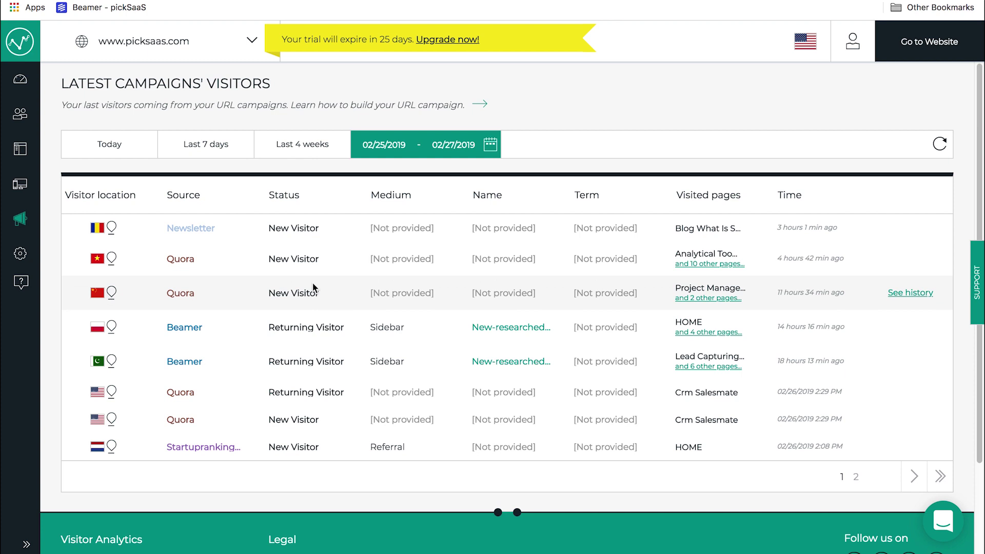
# Step: Page to the second page of campaign visitors, then view My Campaigns, which lists no URL campaigns yet
pyautogui.scroll(-1, 315, 284)
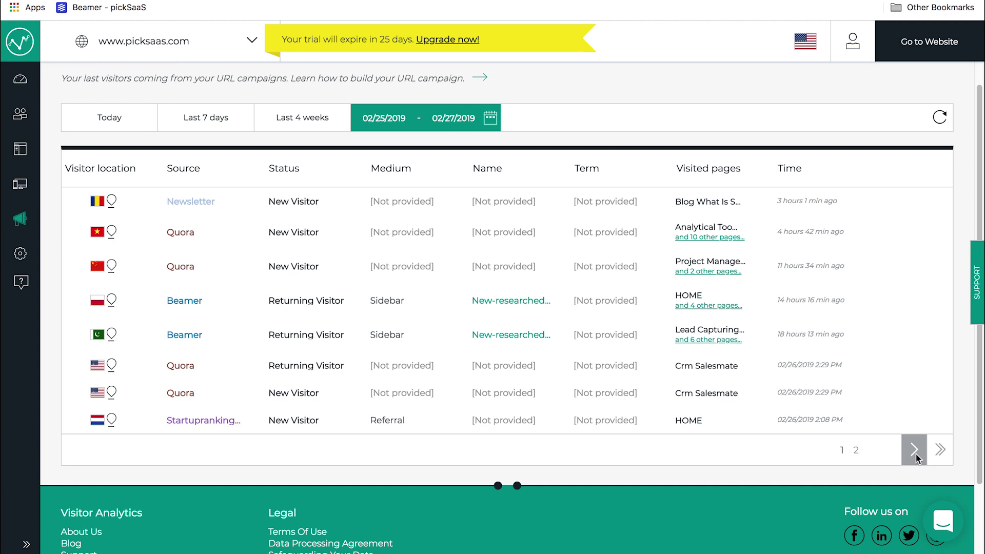
pyautogui.click(916, 453)
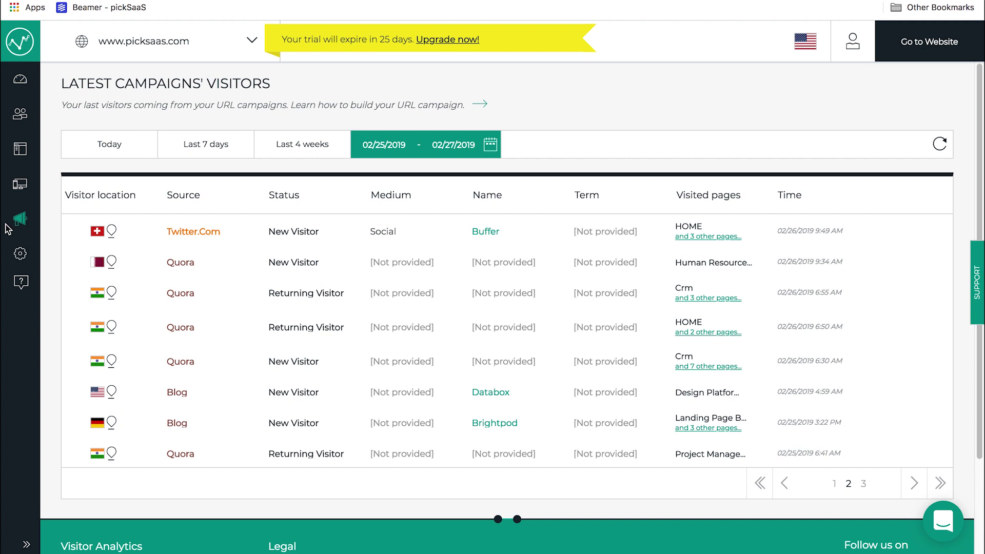
pyautogui.click(22, 222)
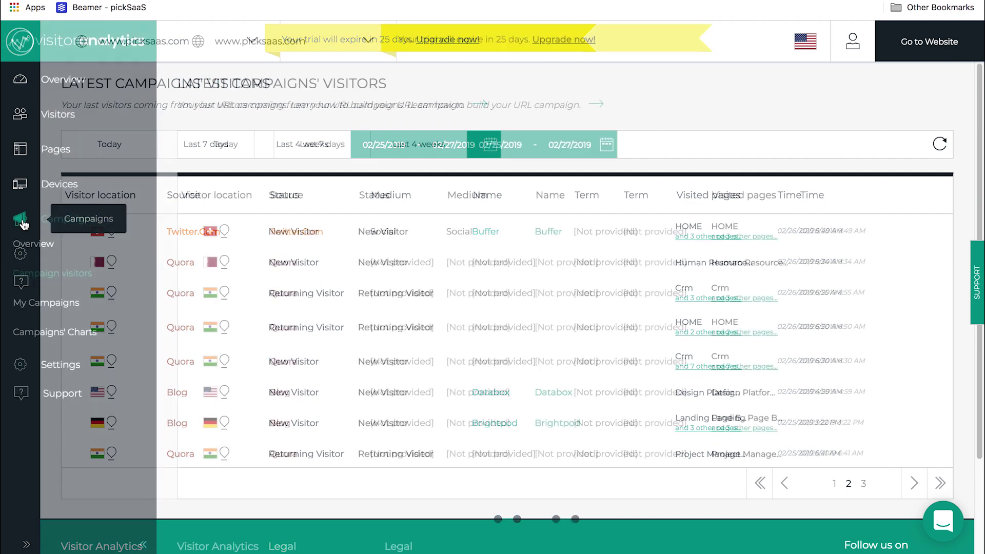
pyautogui.click(47, 308)
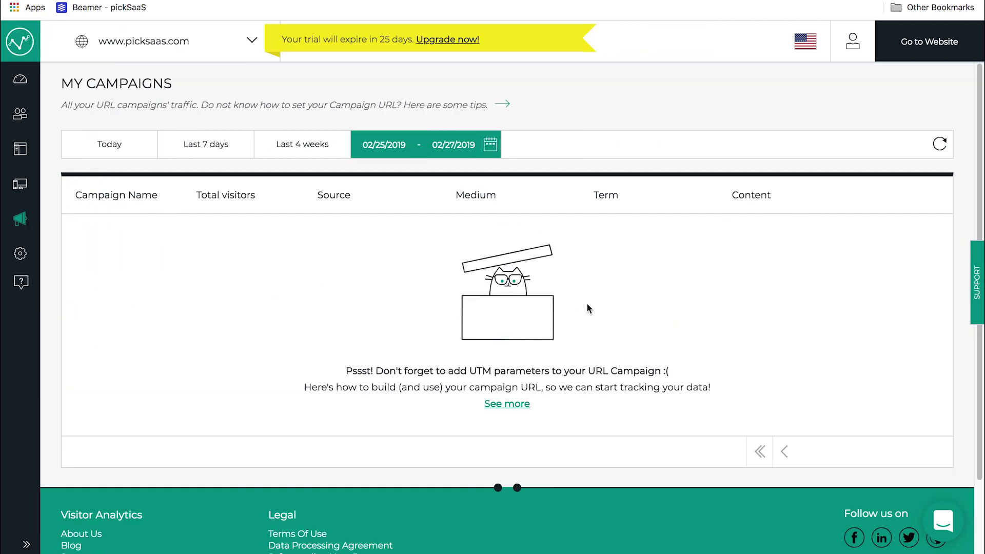
pyautogui.click(30, 230)
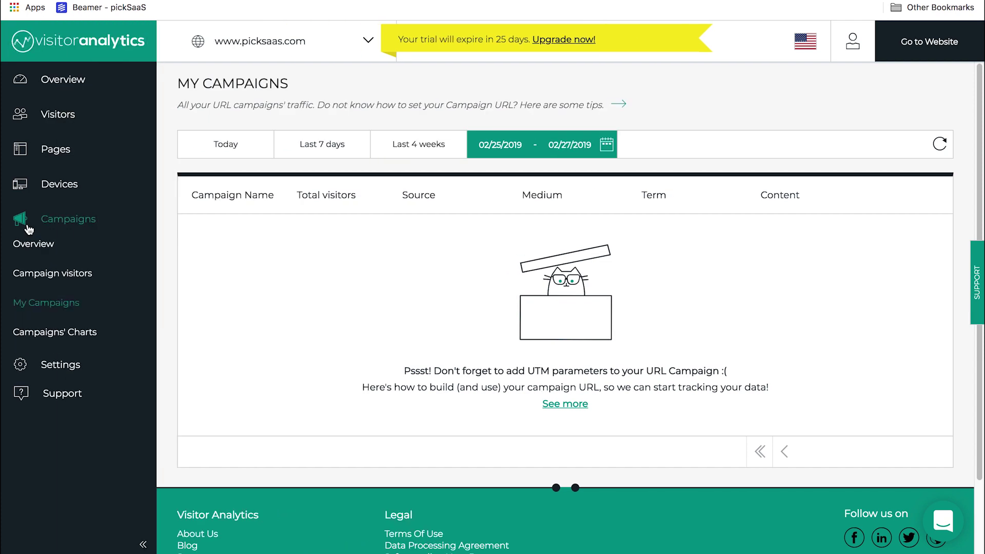
# Step: Open Campaigns' Charts and read the organic vs campaign traffic, source and weekday bar values
pyautogui.click(62, 325)
pyautogui.scroll(-1, 731, 180)
pyautogui.scroll(-3, 732, 186)
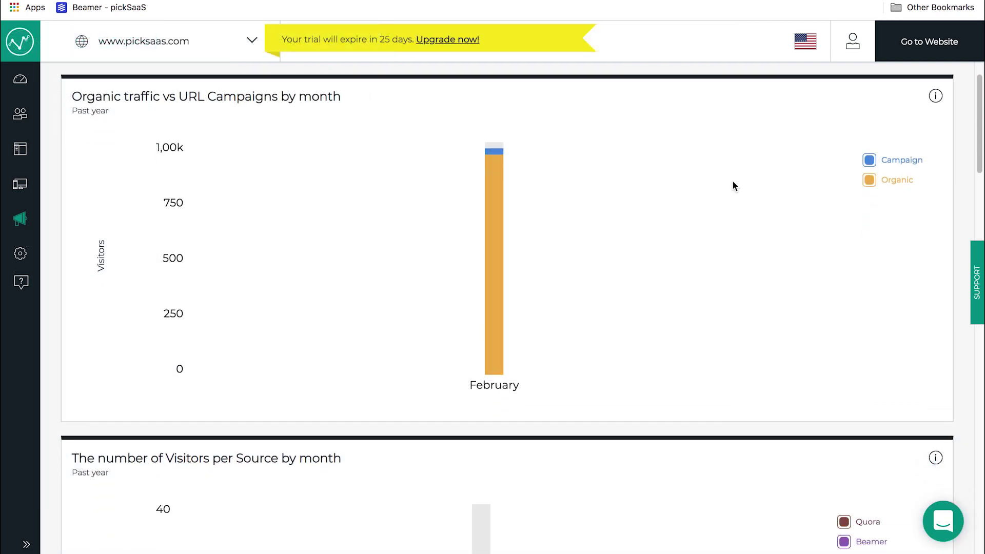
pyautogui.scroll(-3, 732, 183)
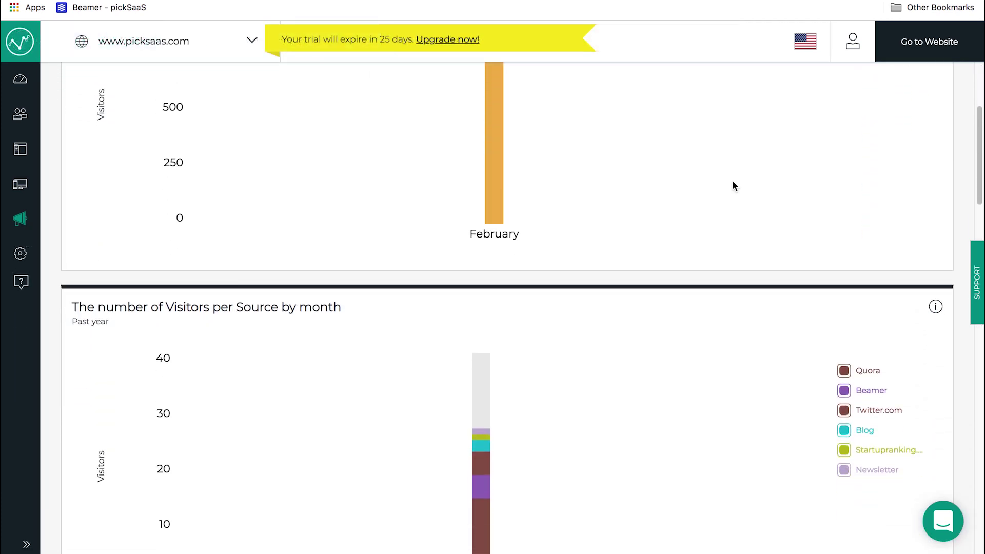
pyautogui.scroll(-4, 734, 186)
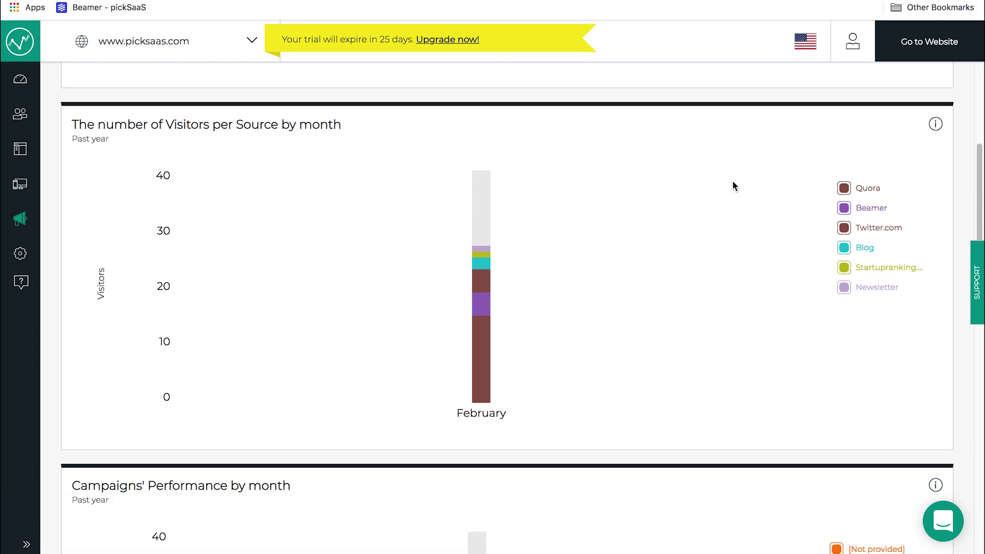
pyautogui.scroll(-6, 733, 186)
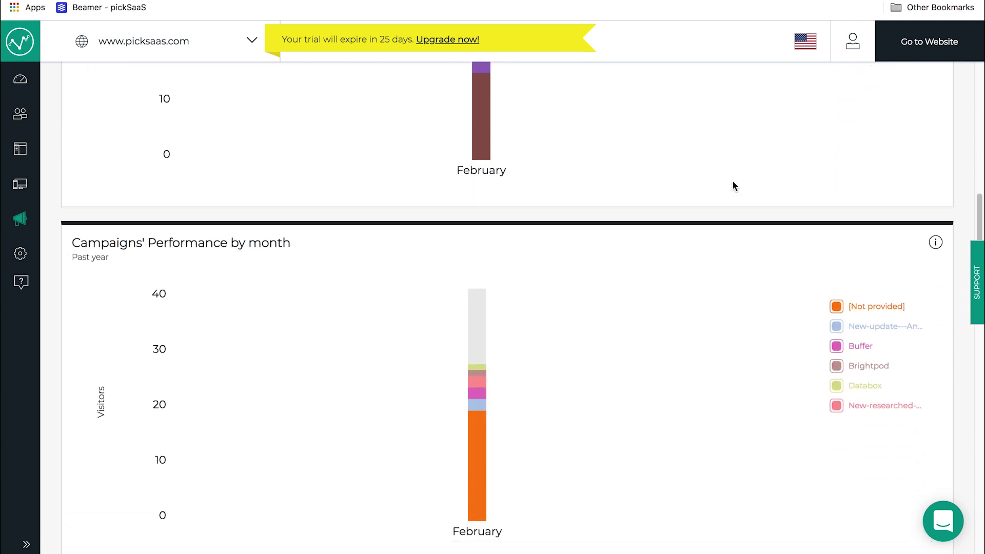
pyautogui.scroll(-4, 733, 185)
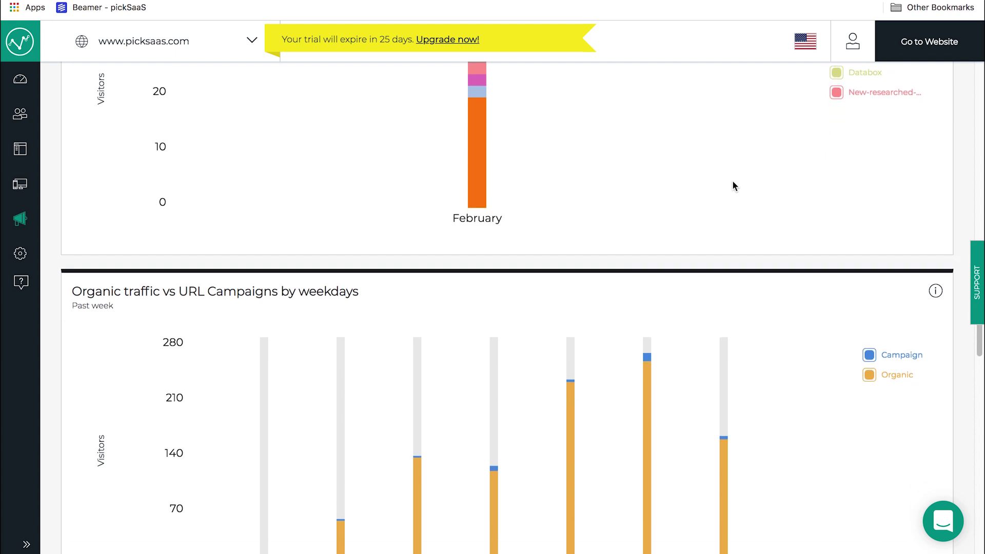
pyautogui.scroll(-1, 732, 186)
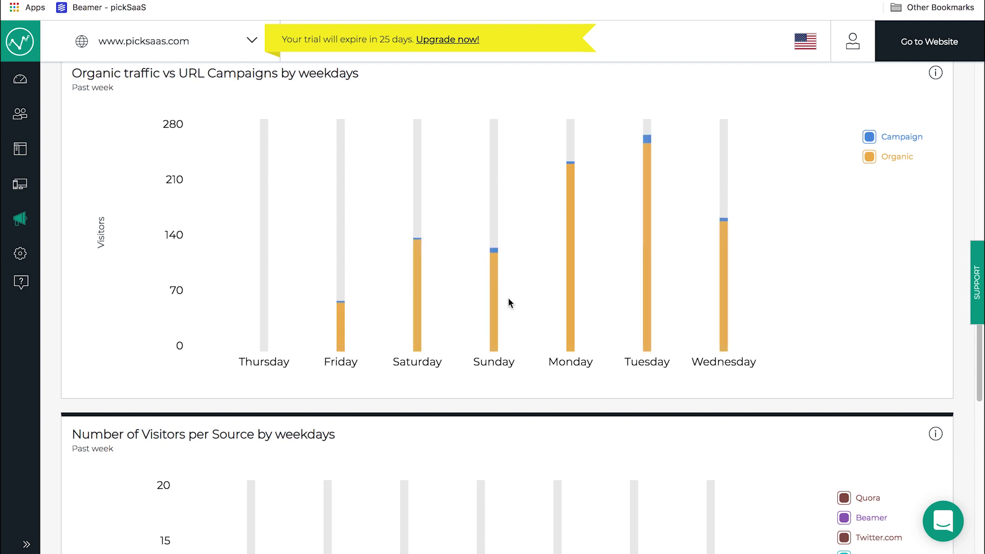
pyautogui.moveTo(419, 306)
pyautogui.scroll(-3, 501, 306)
pyautogui.scroll(-2, 501, 306)
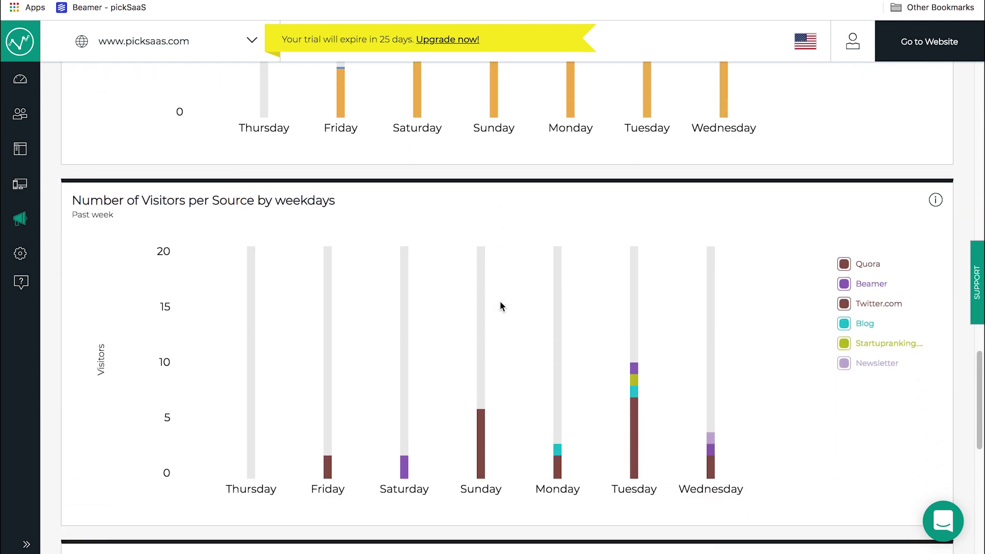
pyautogui.scroll(-2, 500, 306)
pyautogui.scroll(-4, 500, 306)
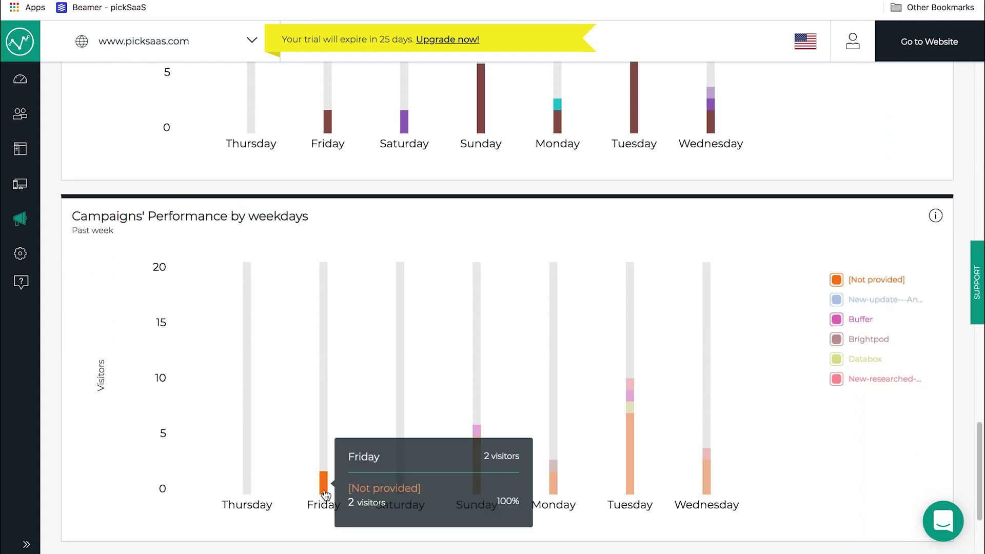
pyautogui.moveTo(402, 487)
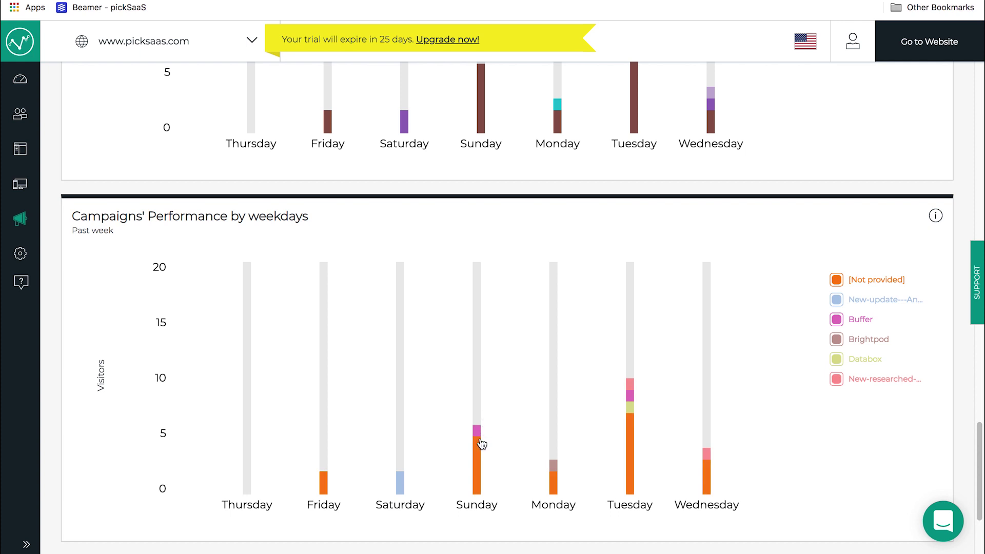
pyautogui.moveTo(479, 434)
pyautogui.moveTo(635, 428)
pyautogui.scroll(-1, 704, 307)
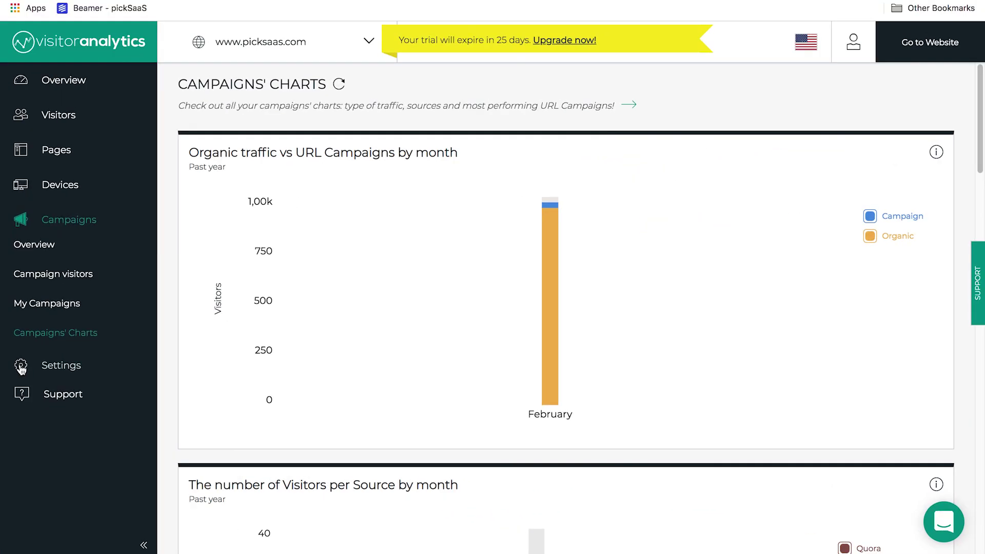
pyautogui.click(31, 369)
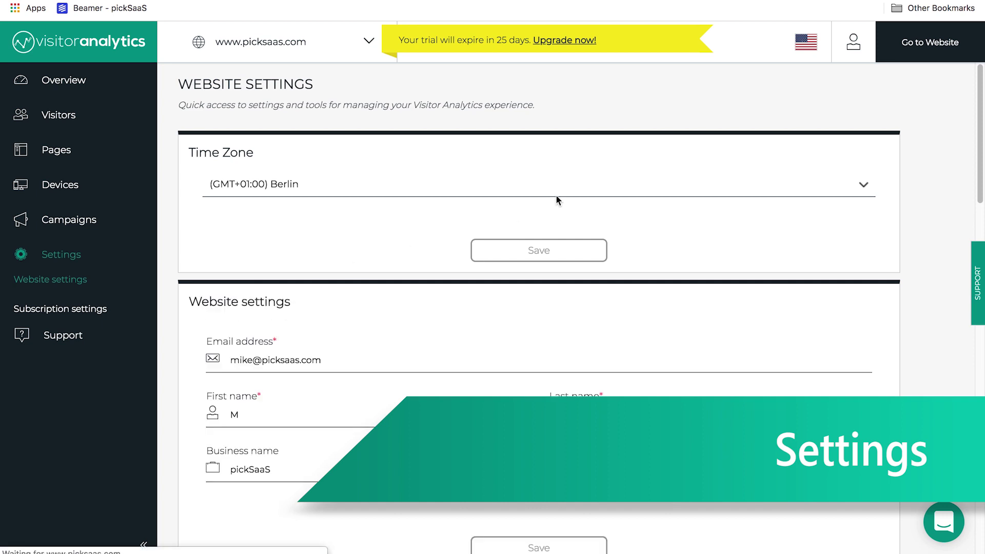
pyautogui.scroll(-1, 610, 192)
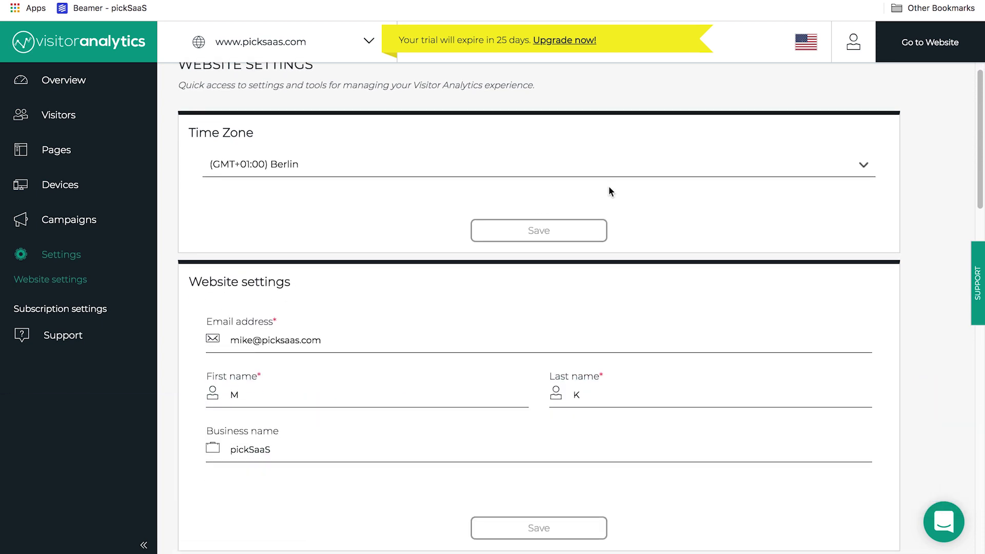
pyautogui.scroll(-4, 610, 192)
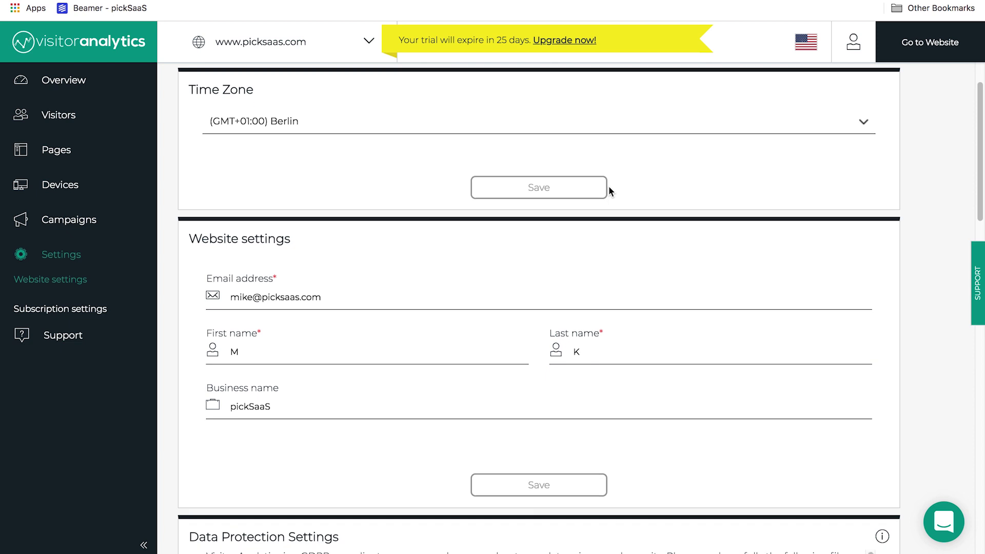
pyautogui.scroll(-4, 610, 191)
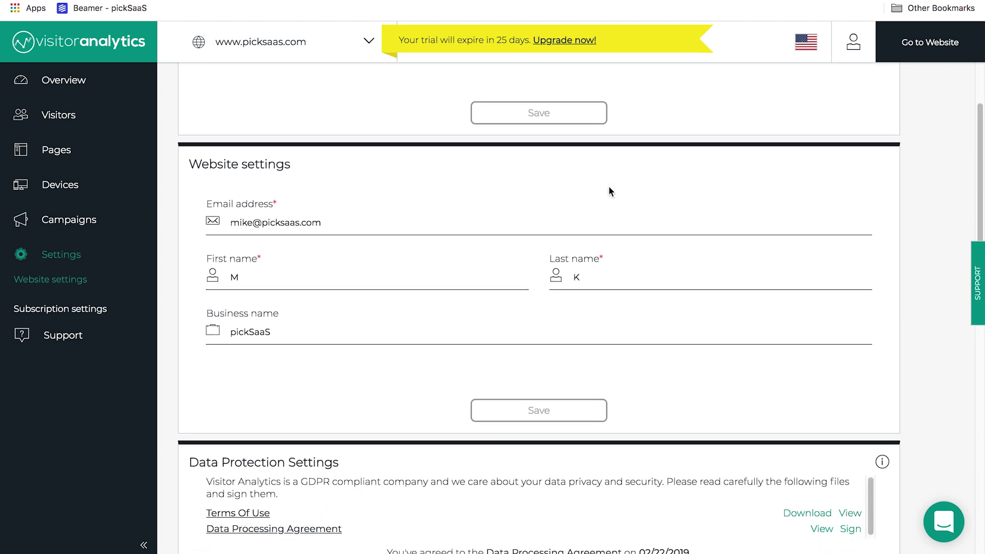
pyautogui.scroll(-2, 609, 187)
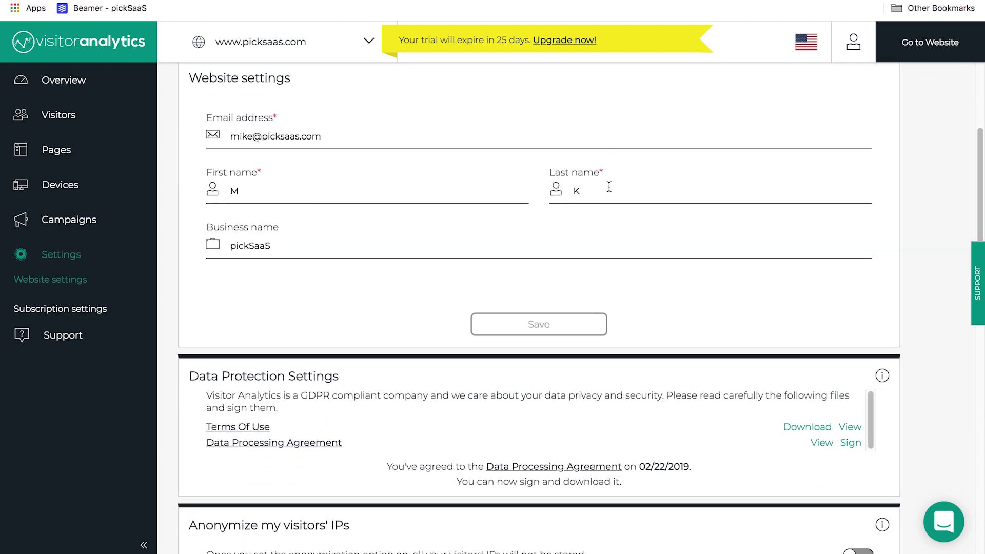
pyautogui.scroll(-3, 609, 187)
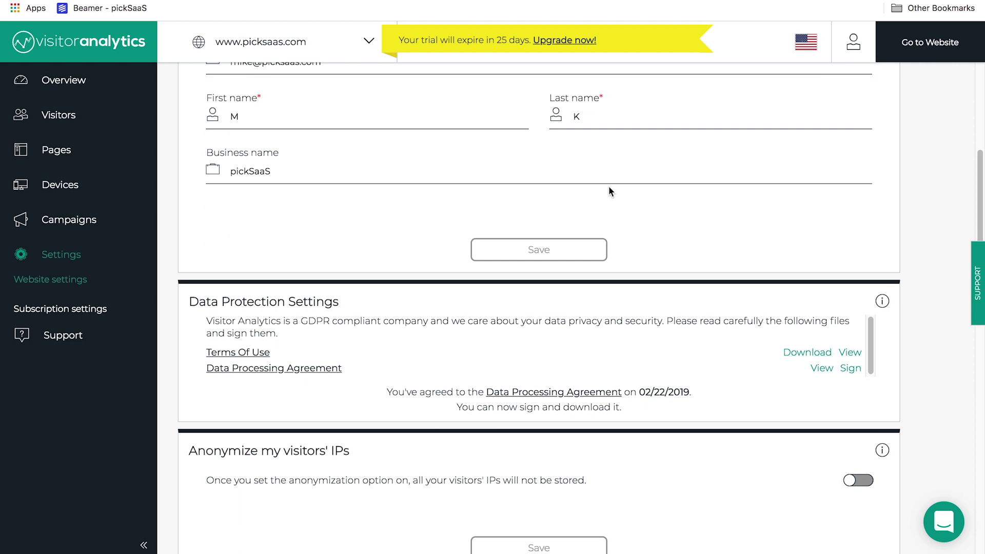
pyautogui.scroll(-3, 608, 187)
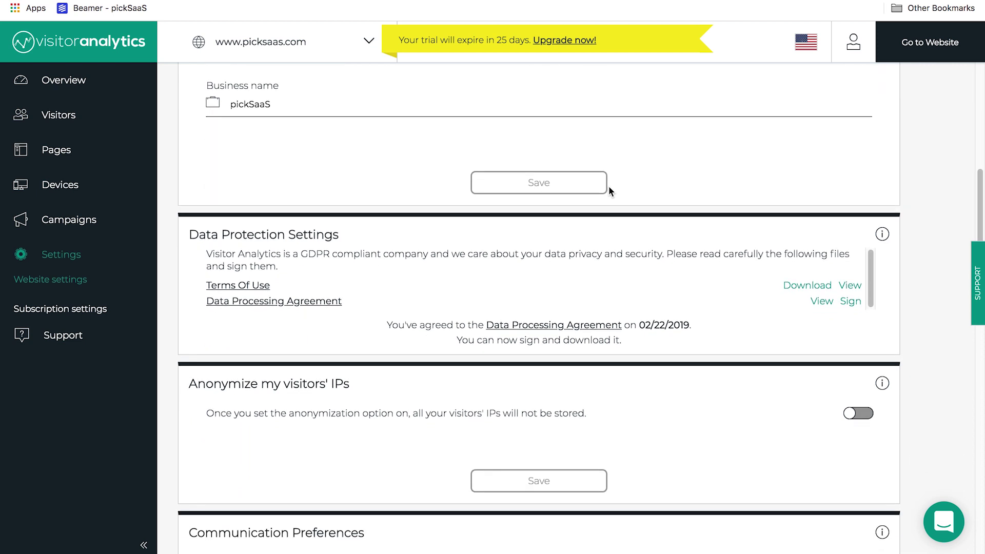
pyautogui.scroll(-2, 608, 187)
pyautogui.scroll(-1, 610, 192)
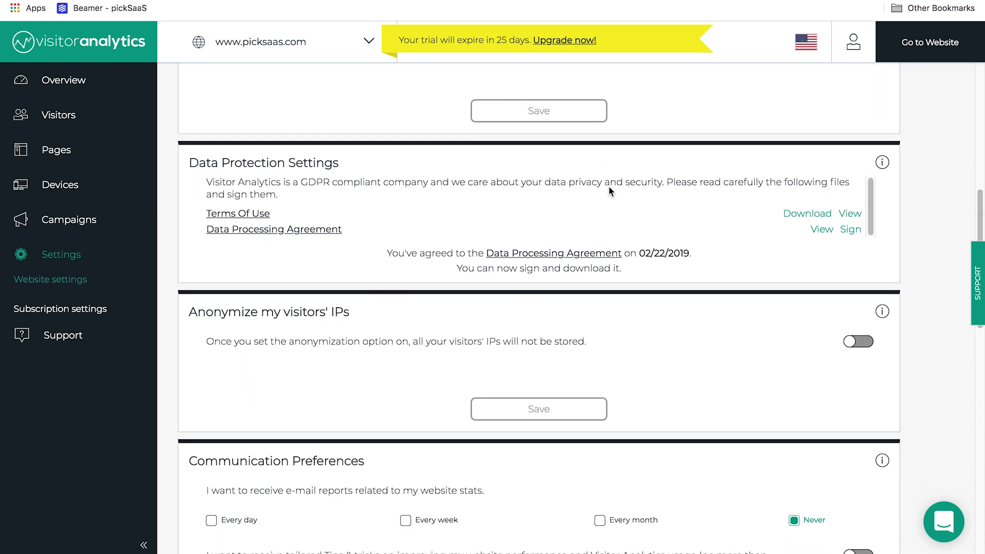
pyautogui.scroll(-1, 609, 187)
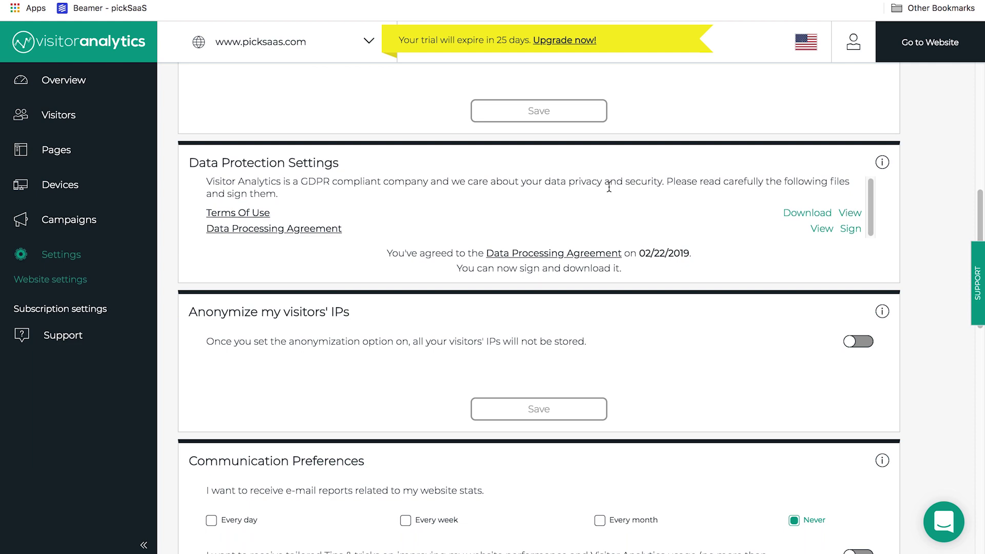
pyautogui.scroll(-1, 611, 190)
pyautogui.scroll(-3, 610, 190)
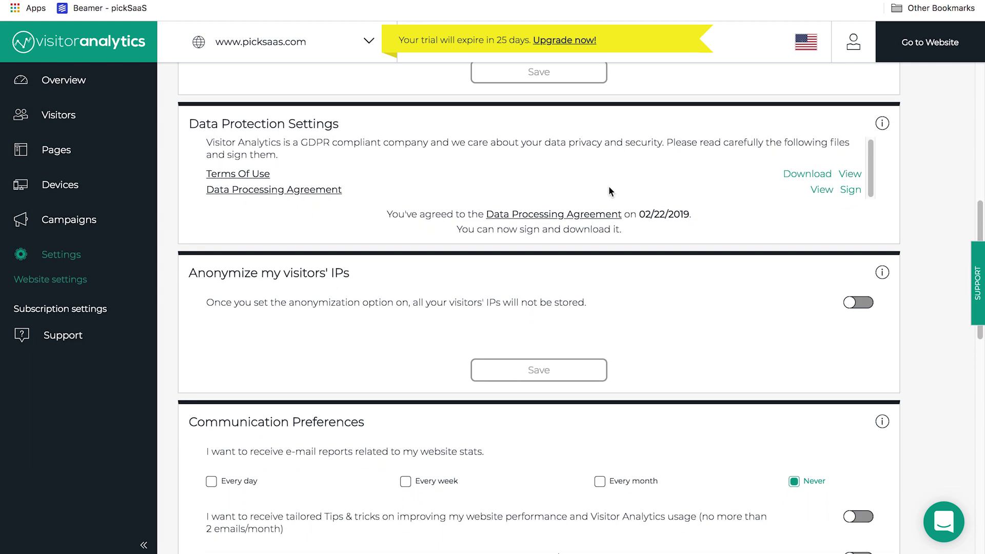
pyautogui.scroll(-3, 609, 188)
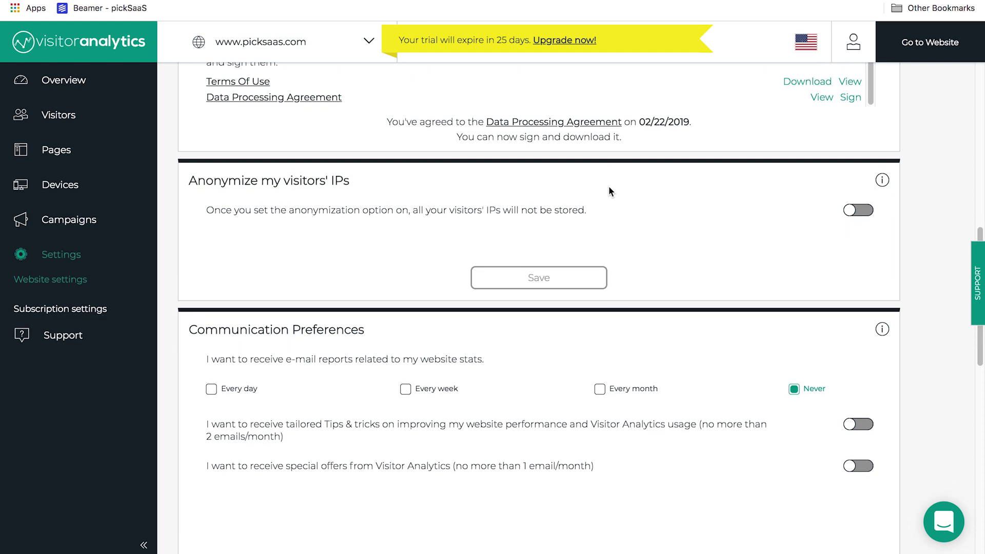
pyautogui.scroll(-5, 609, 190)
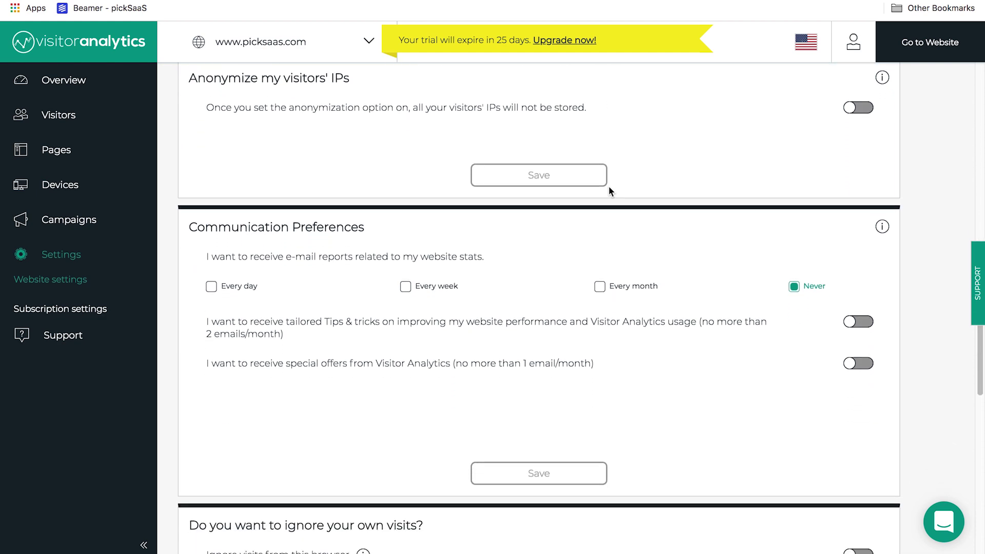
pyautogui.scroll(-5, 609, 192)
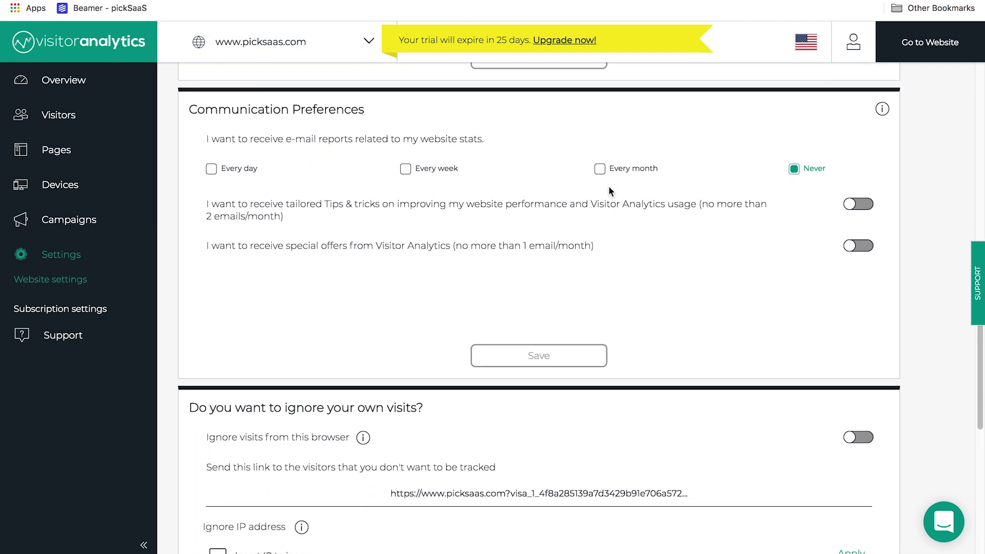
pyautogui.scroll(-1, 609, 191)
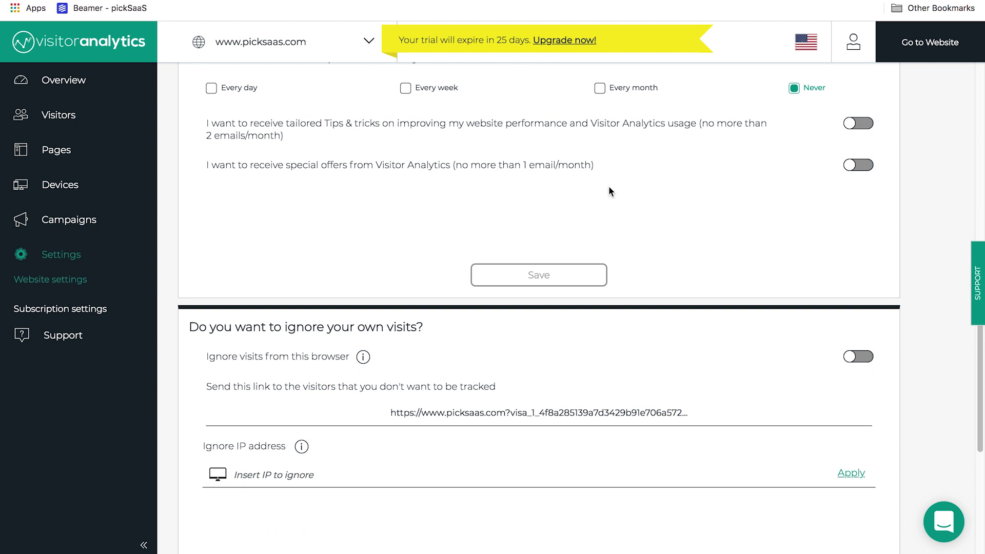
pyautogui.scroll(-3, 609, 191)
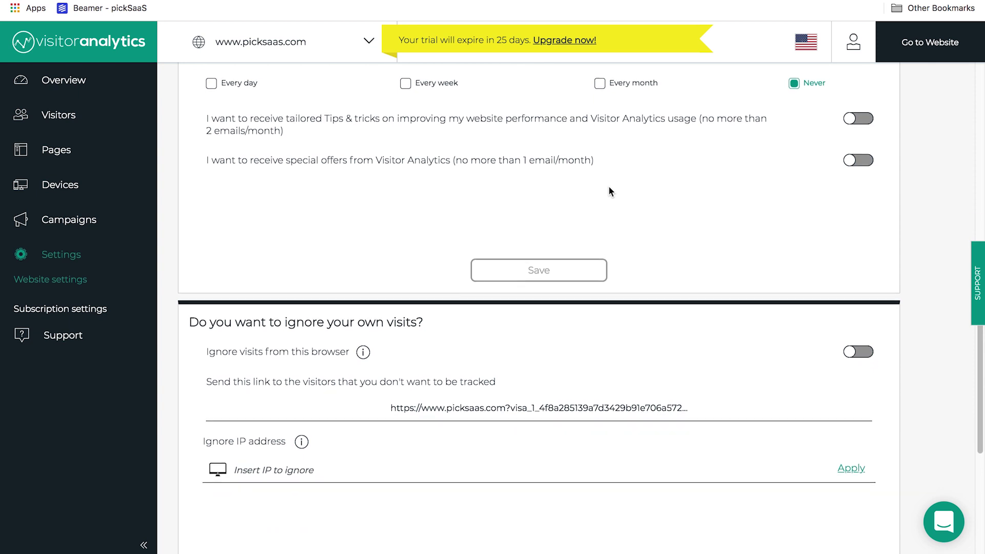
pyautogui.scroll(-3, 609, 191)
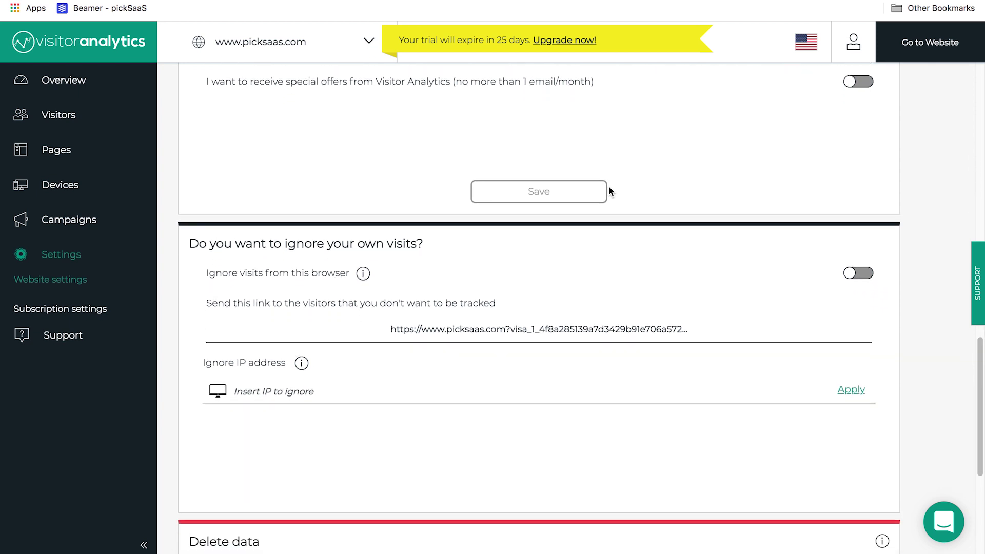
pyautogui.scroll(-4, 610, 191)
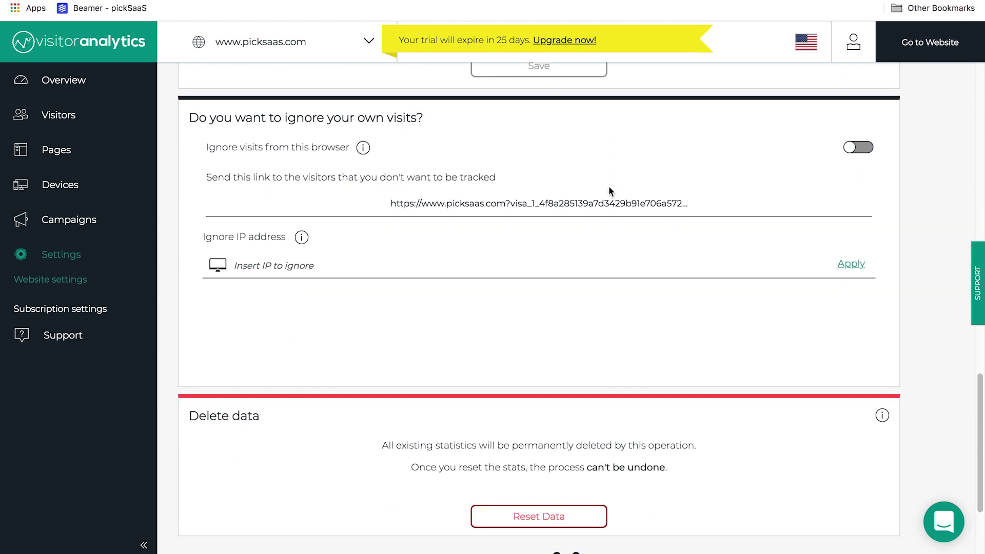
pyautogui.scroll(-3, 610, 191)
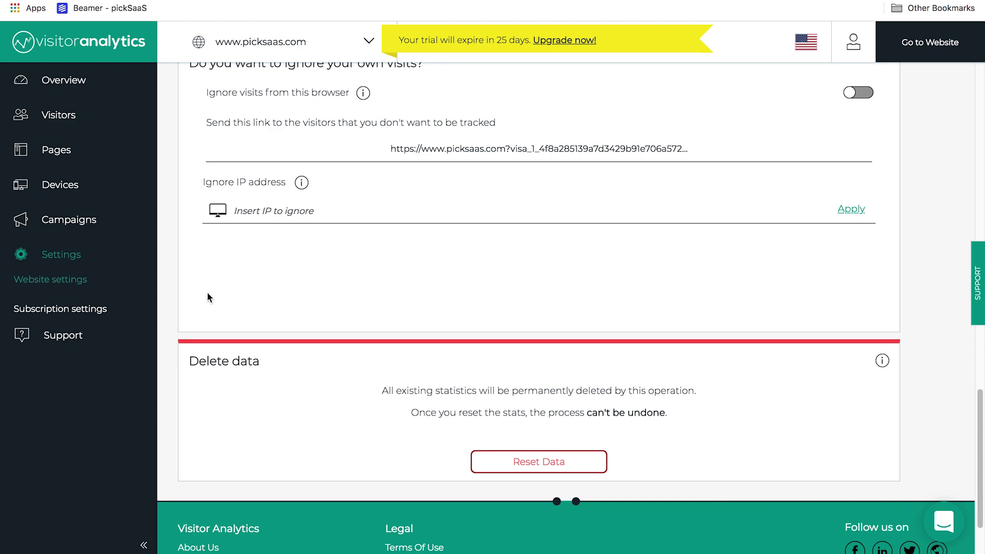
pyautogui.scroll(20, 426, 305)
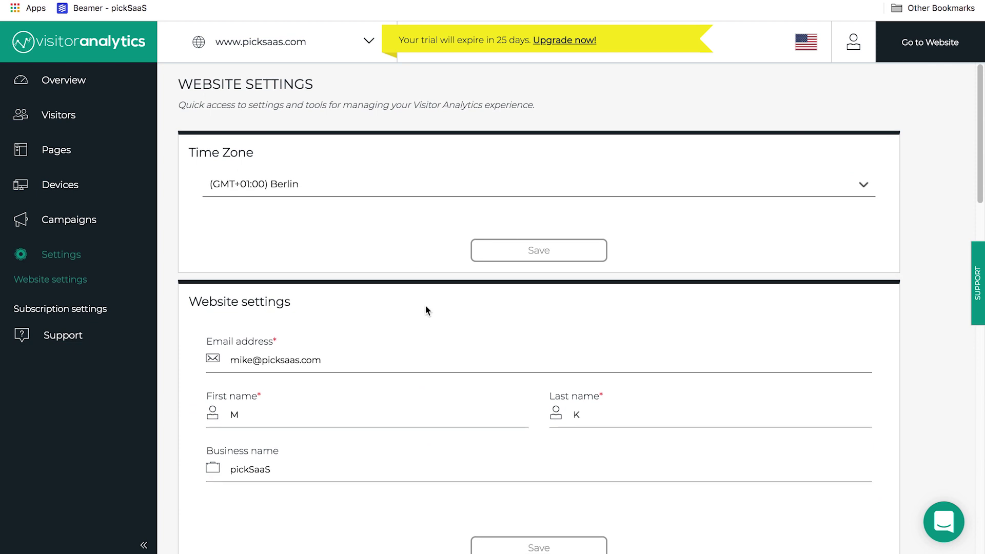
# Step: Open Subscription settings to view empty billing info, the 25-days-left trial plan and no invoices
pyautogui.click(102, 307)
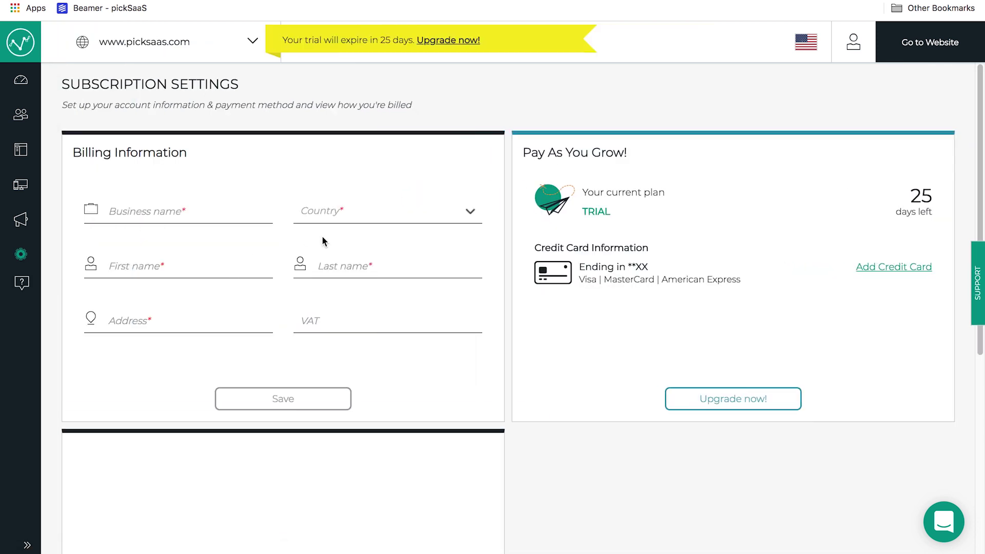
pyautogui.scroll(-1, 413, 258)
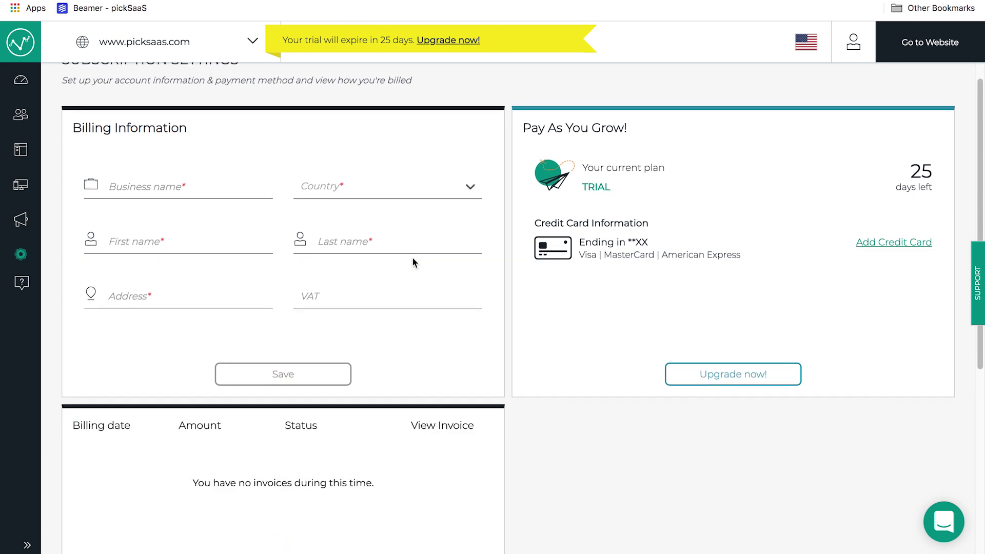
pyautogui.scroll(-4, 413, 259)
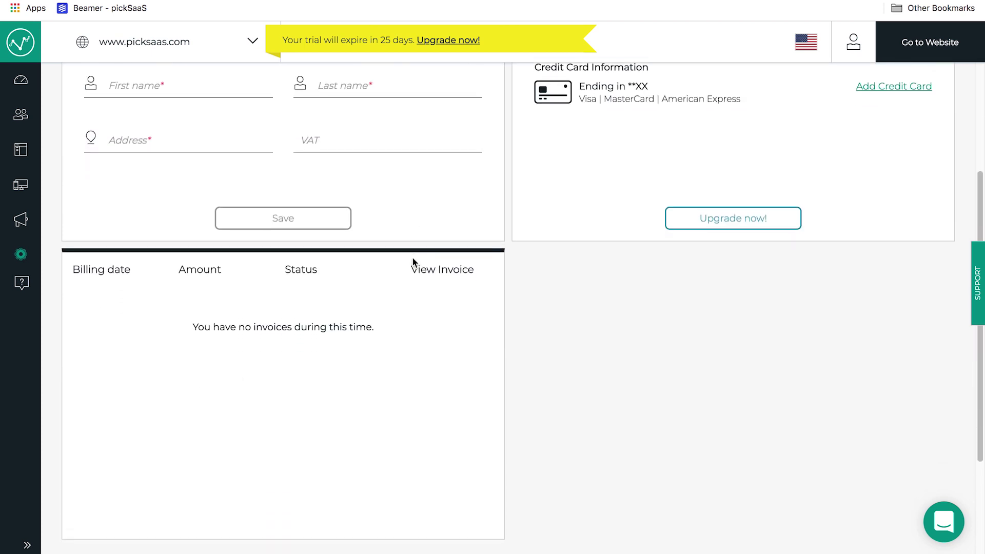
pyautogui.scroll(4, 413, 262)
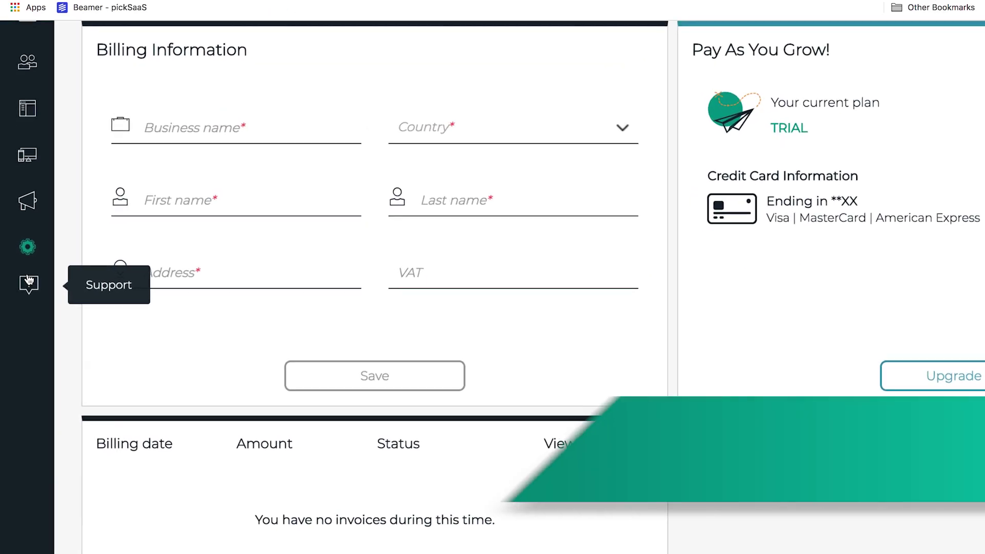
# Step: Open the Ask us support panel and scroll through its contact form and FAQ list
pyautogui.click(30, 281)
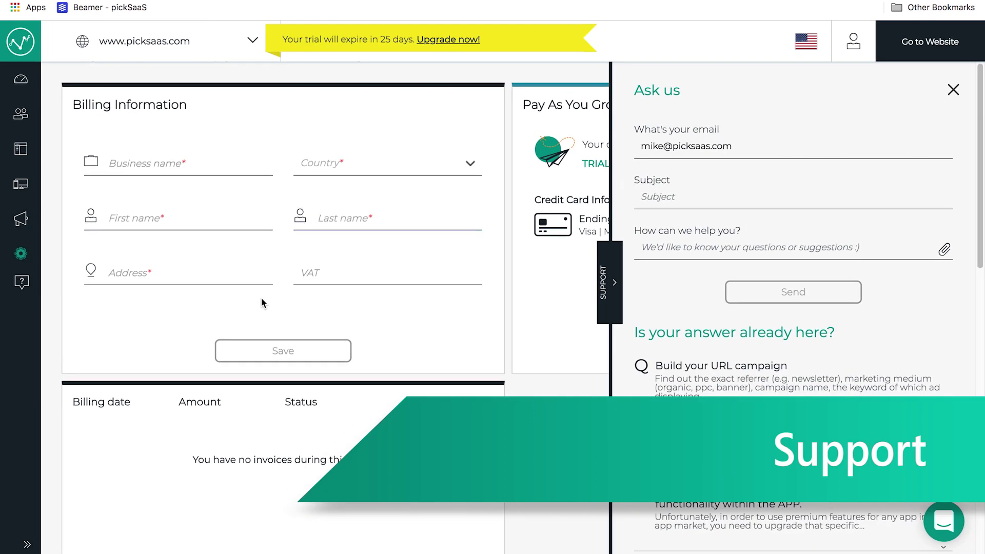
pyautogui.scroll(-1, 648, 226)
pyautogui.scroll(-2, 647, 225)
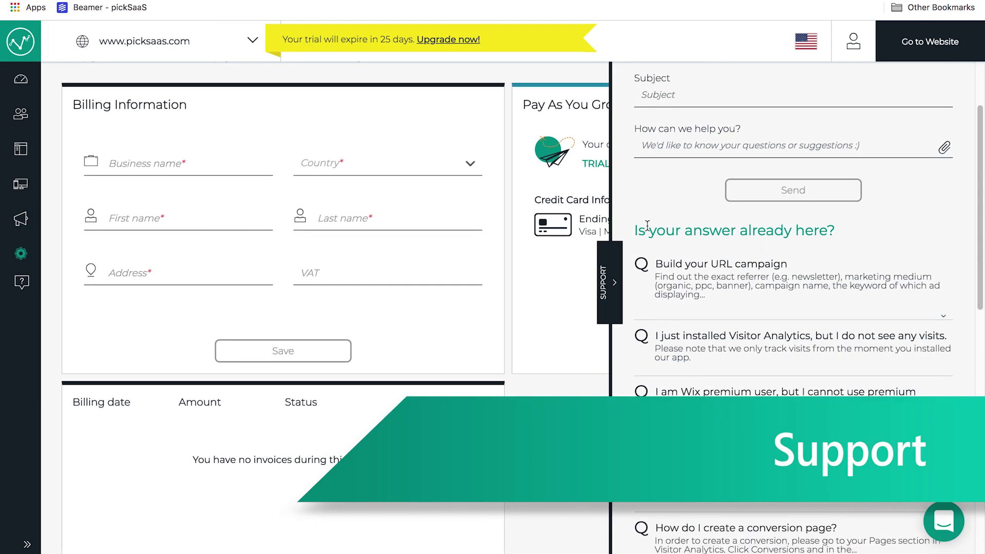
pyautogui.scroll(-6, 706, 264)
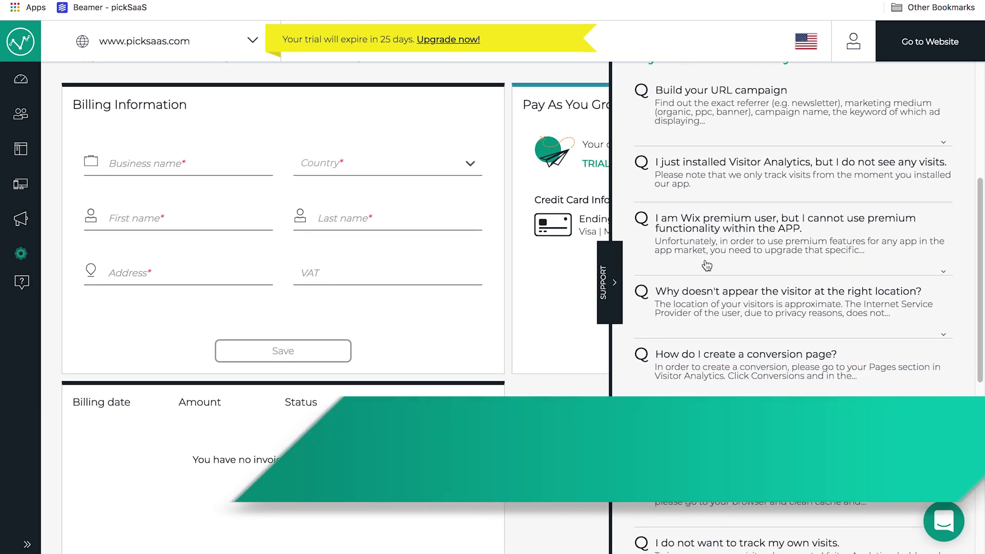
pyautogui.scroll(-6, 707, 264)
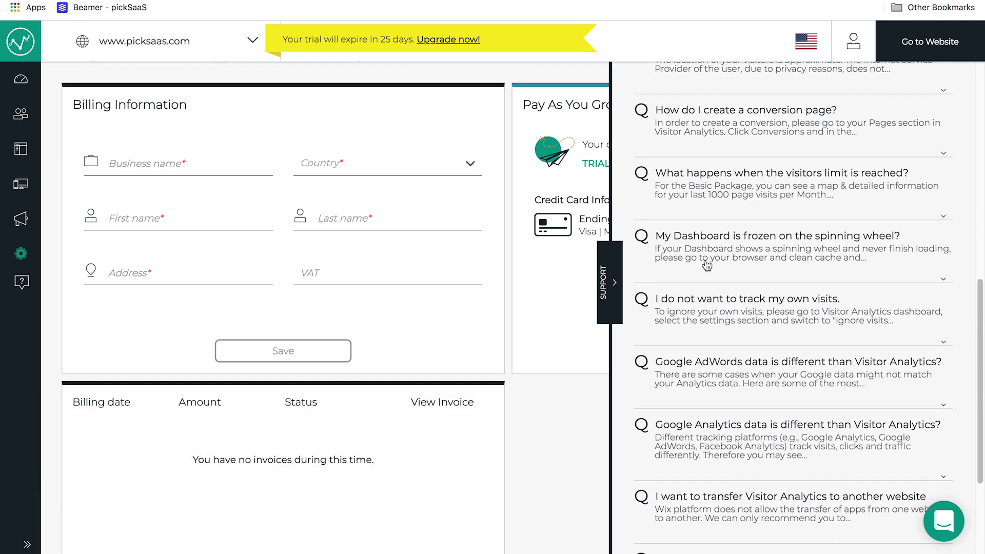
pyautogui.scroll(-3, 707, 265)
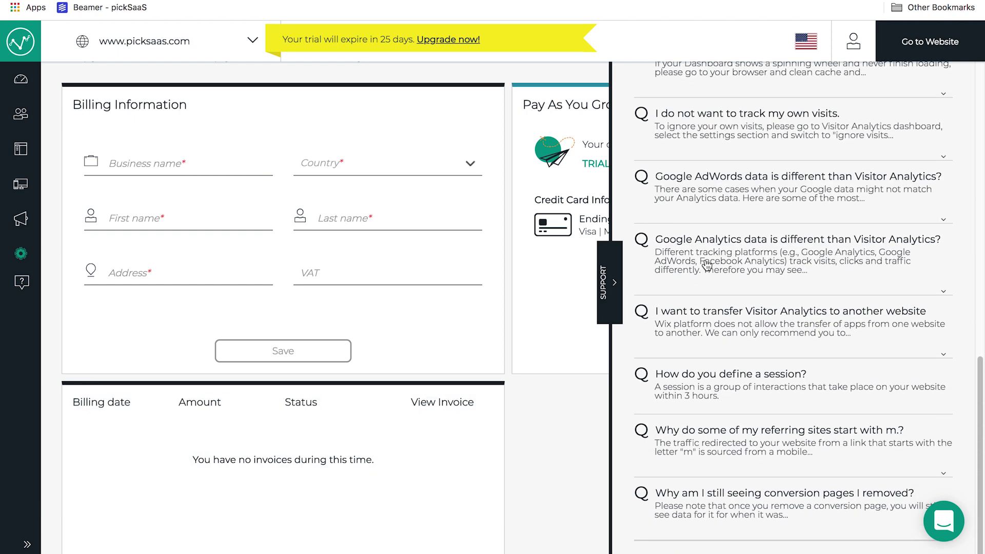
pyautogui.scroll(15, 706, 264)
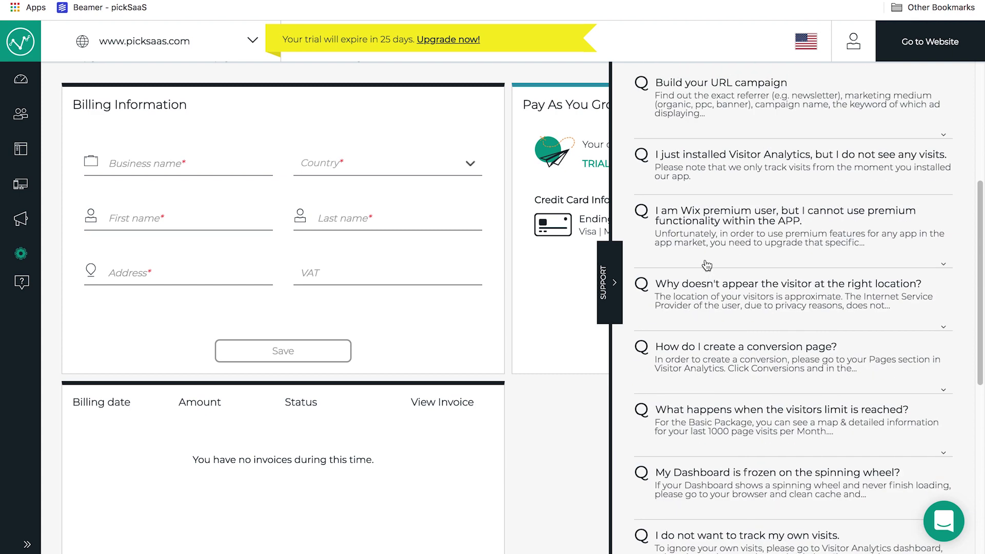
pyautogui.scroll(4, 706, 264)
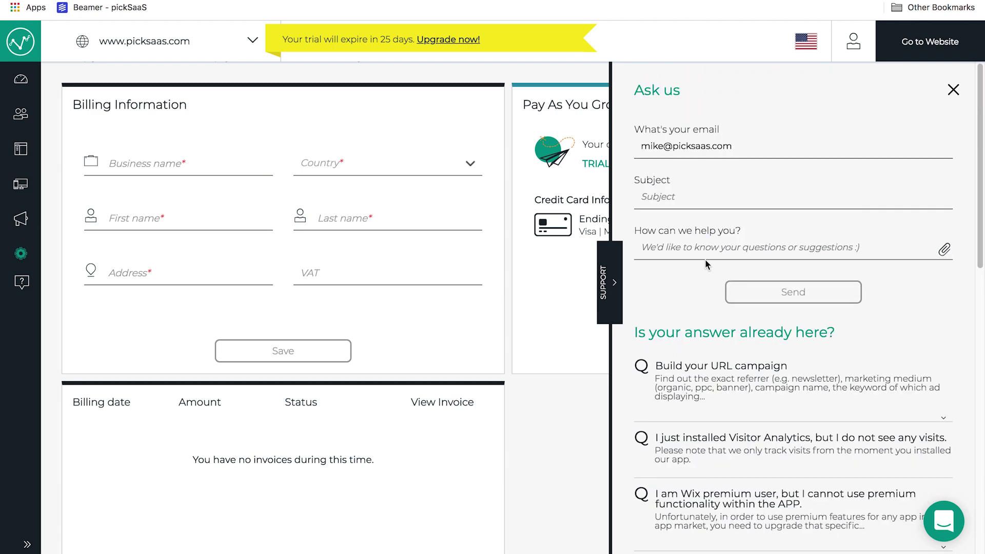
pyautogui.scroll(5, 816, 220)
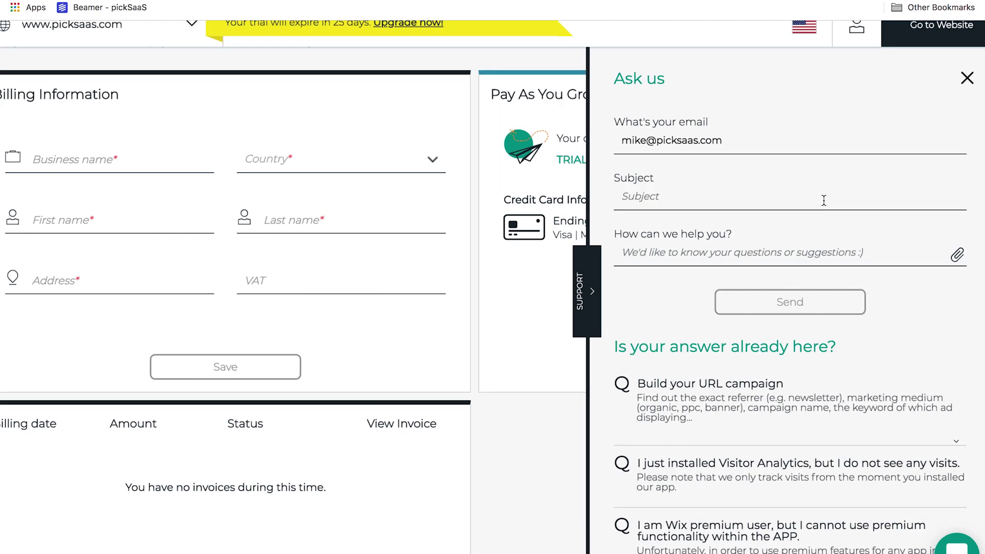
# Step: Scroll the pickSaaS comparison of Visitor Analytics ($4.70/month) and Google Analytics (free)
pyautogui.hscroll(2, 823, 201)
pyautogui.scroll(-10, 823, 201)
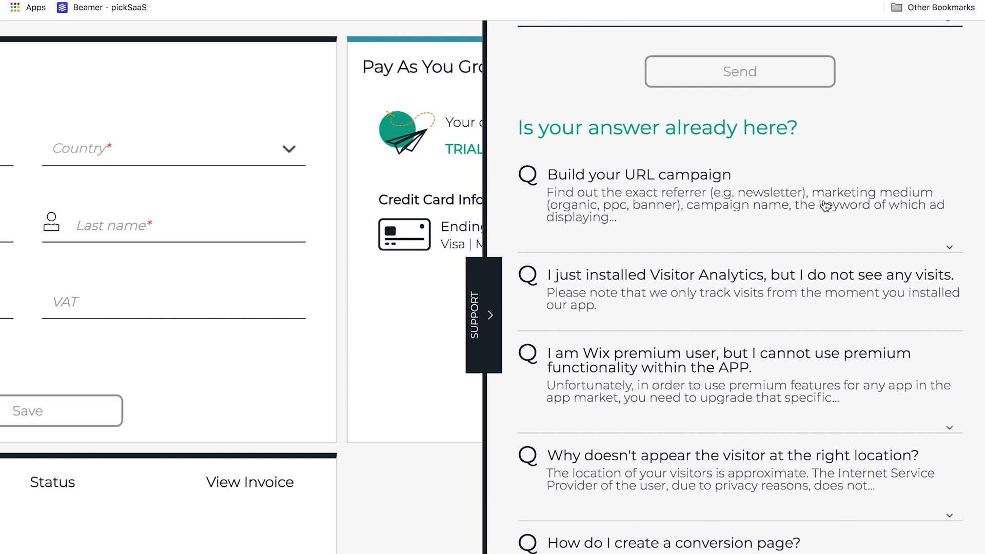
pyautogui.scroll(-9, 824, 205)
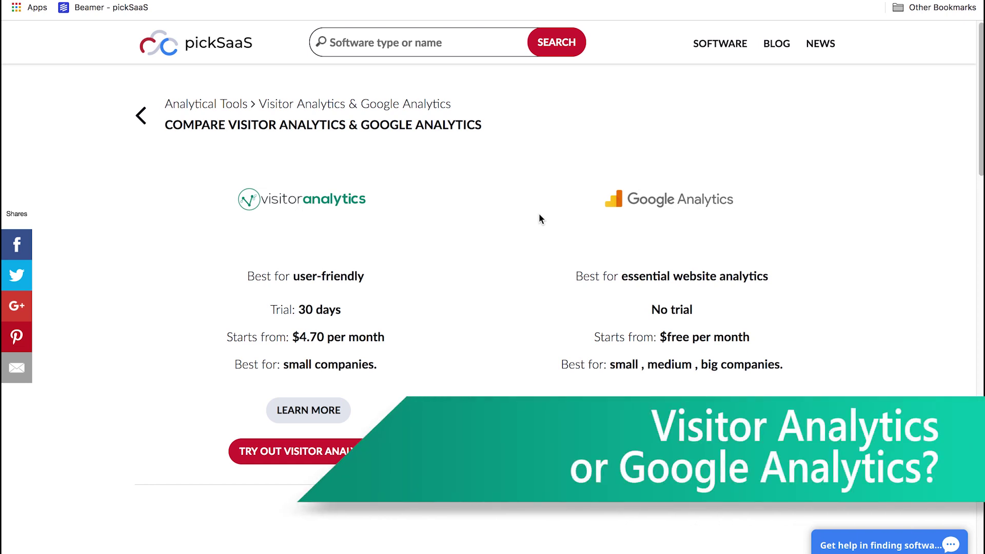
# Step: Scroll through the 'What can this app do?' and 'Easily integrates with' lists, then back to pricing
pyautogui.scroll(-3, 539, 218)
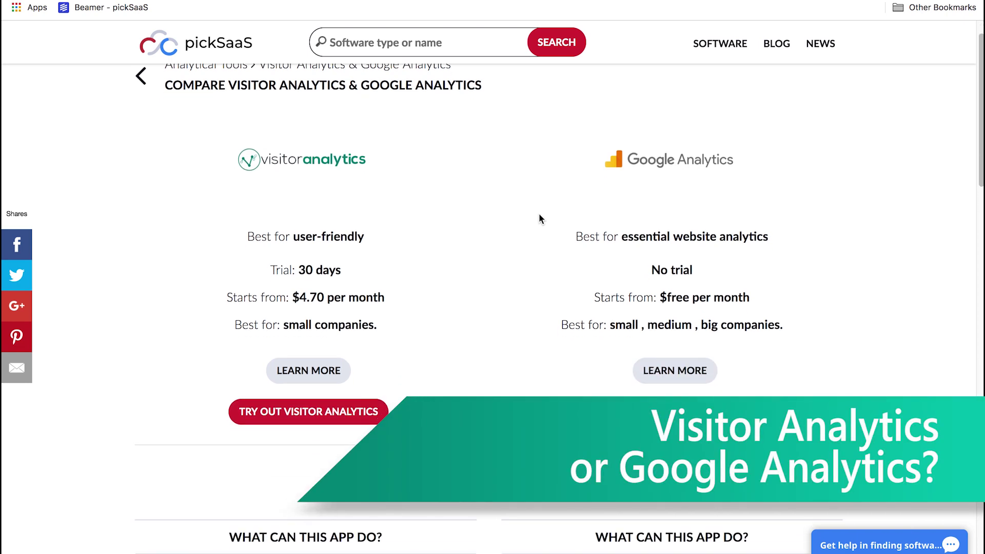
pyautogui.scroll(-2, 539, 218)
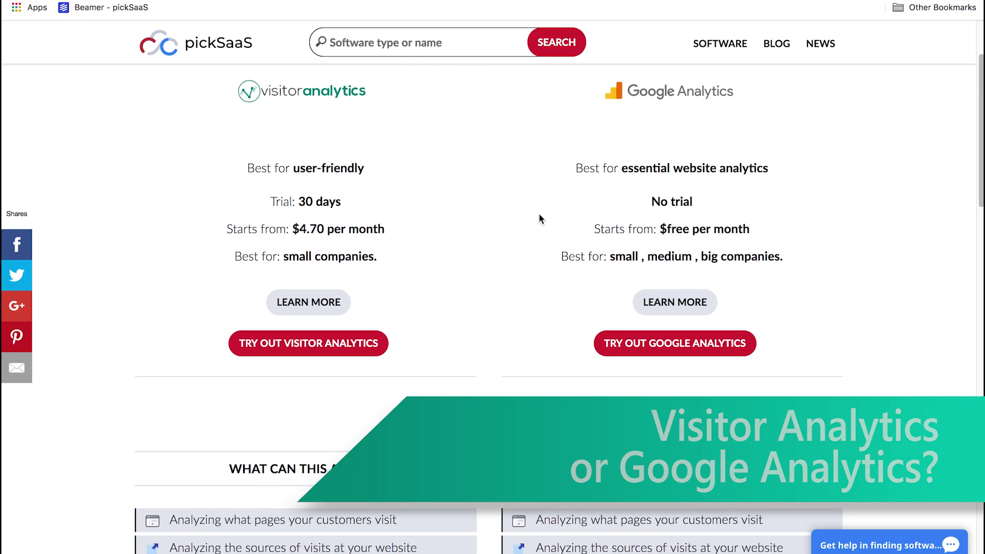
pyautogui.scroll(-3, 539, 214)
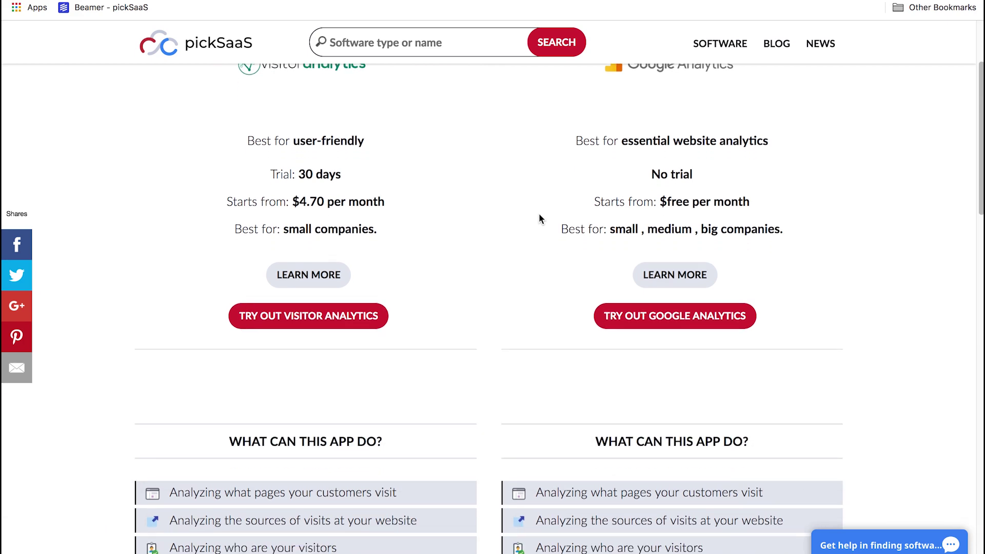
pyautogui.scroll(-3, 539, 218)
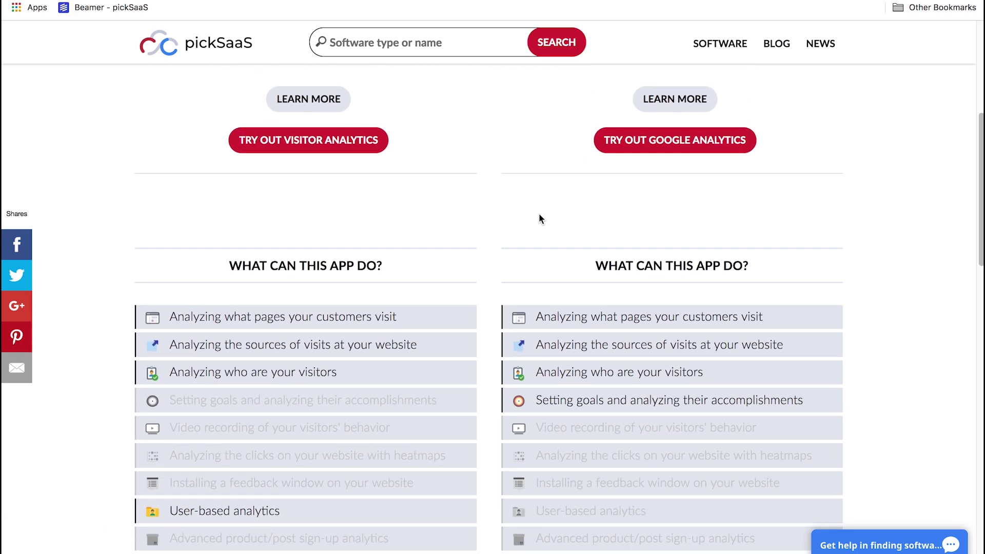
pyautogui.scroll(-3, 539, 216)
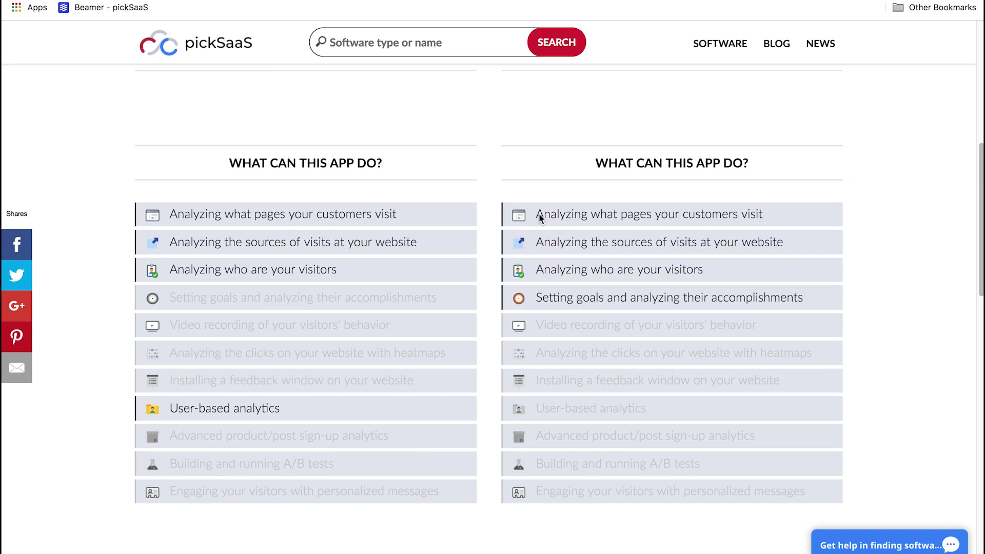
pyautogui.moveTo(539, 268)
pyautogui.scroll(-1, 540, 269)
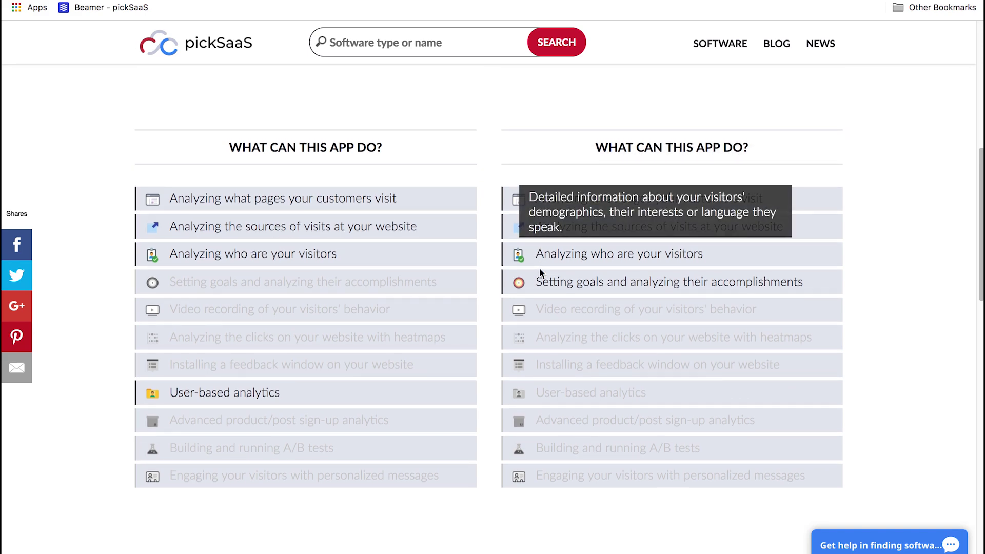
pyautogui.scroll(-3, 539, 295)
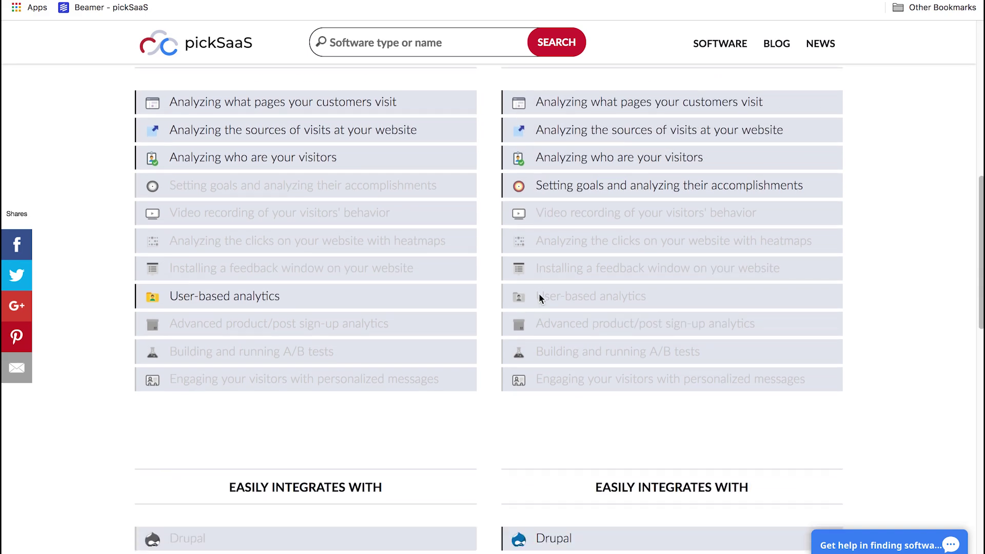
pyautogui.scroll(-5, 538, 296)
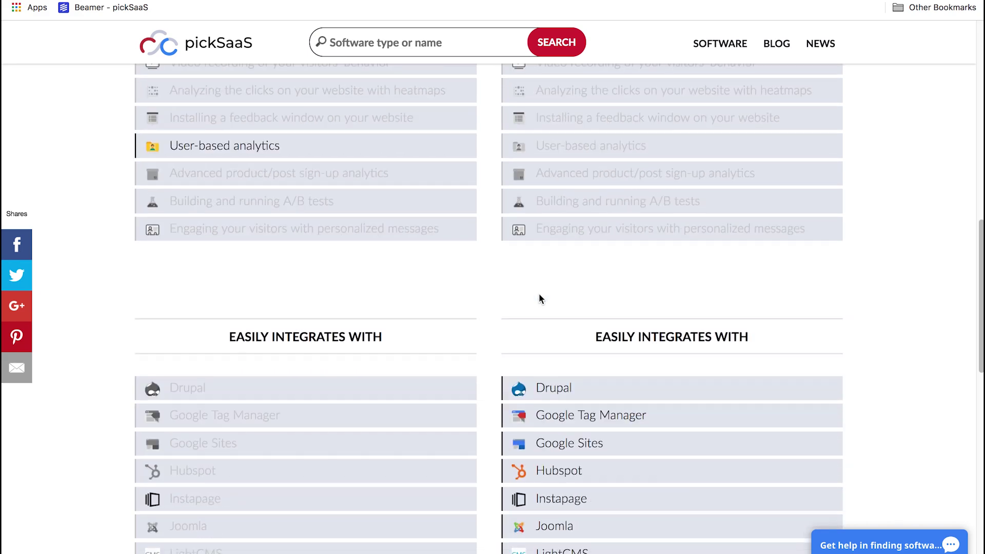
pyautogui.scroll(-5, 539, 296)
pyautogui.scroll(-1, 538, 296)
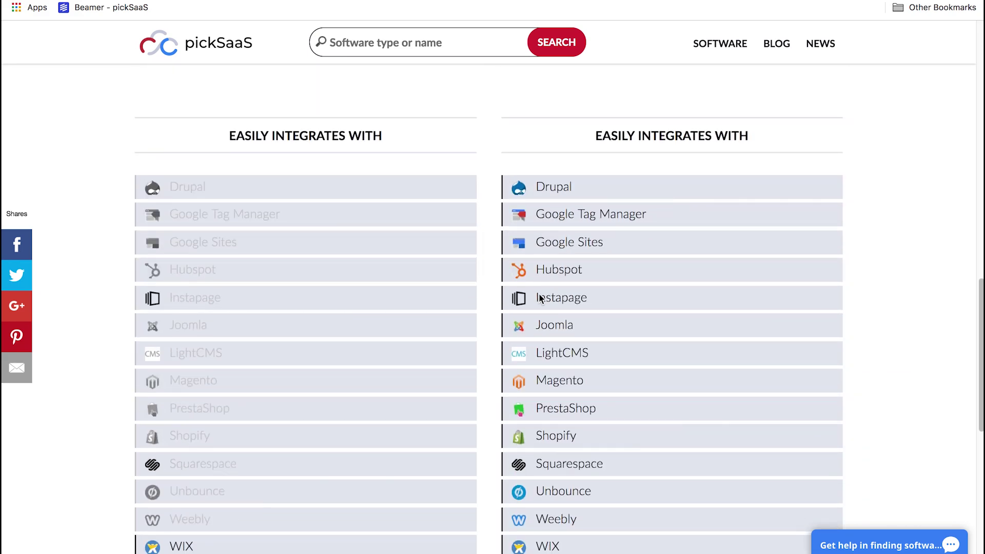
pyautogui.scroll(-7, 539, 298)
pyautogui.scroll(6, 538, 293)
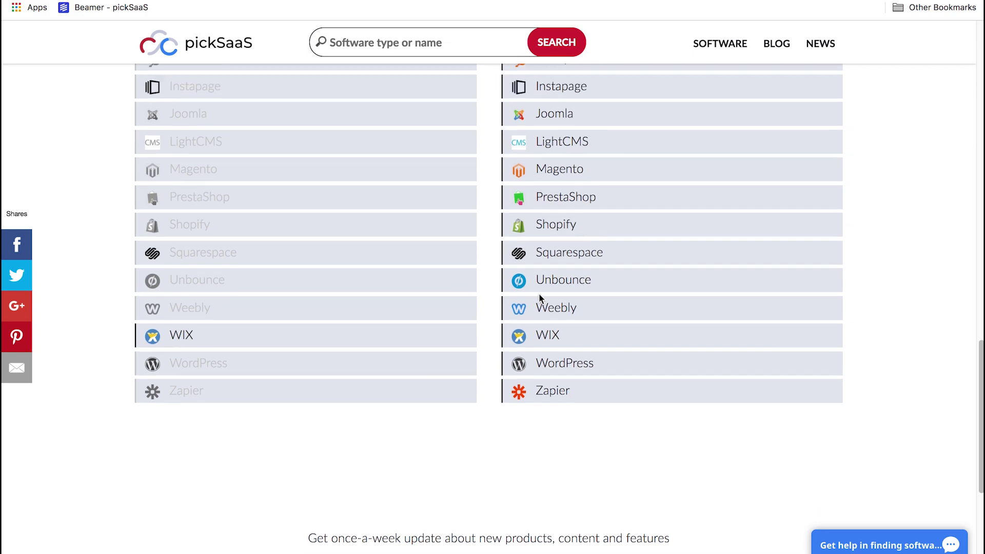
pyautogui.scroll(15, 538, 293)
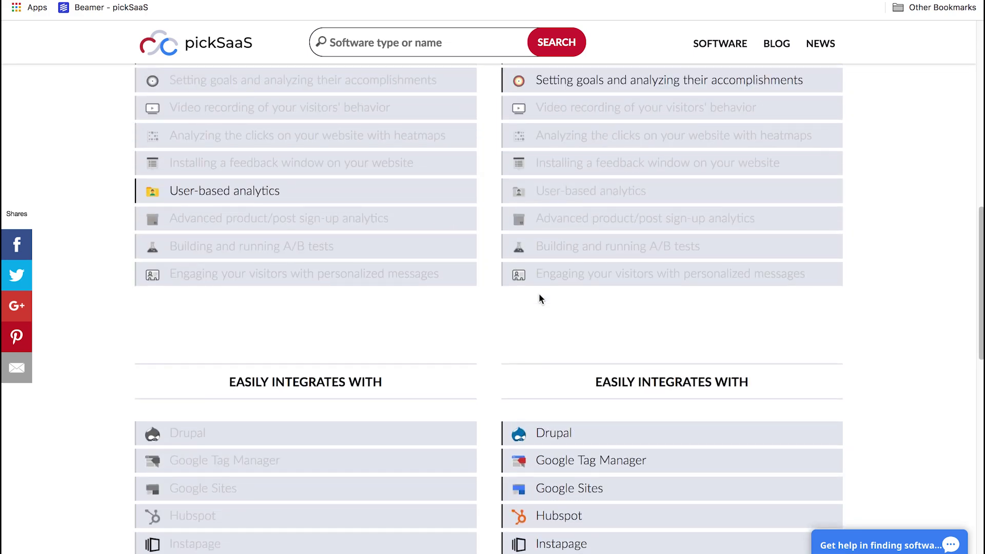
pyautogui.scroll(10, 538, 294)
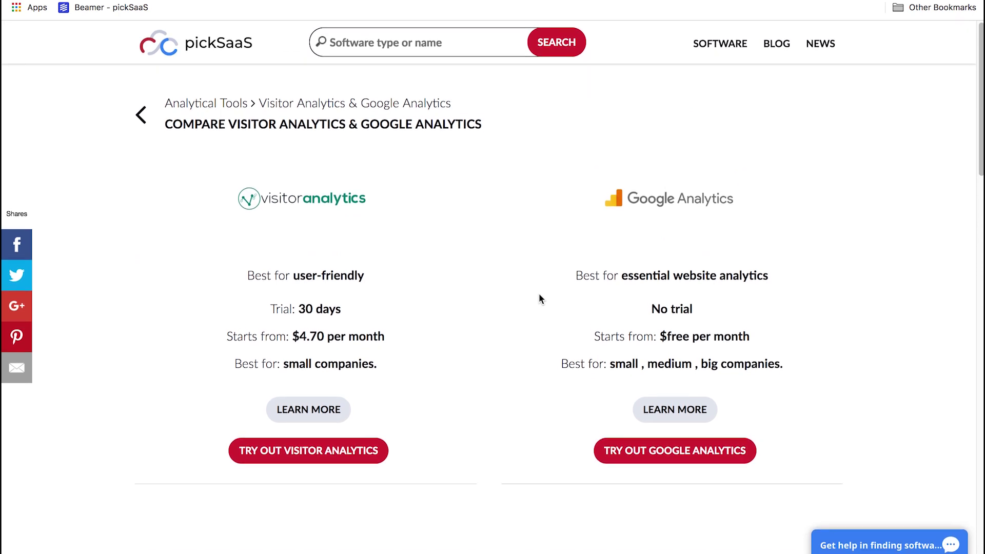
pyautogui.scroll(-1, 539, 293)
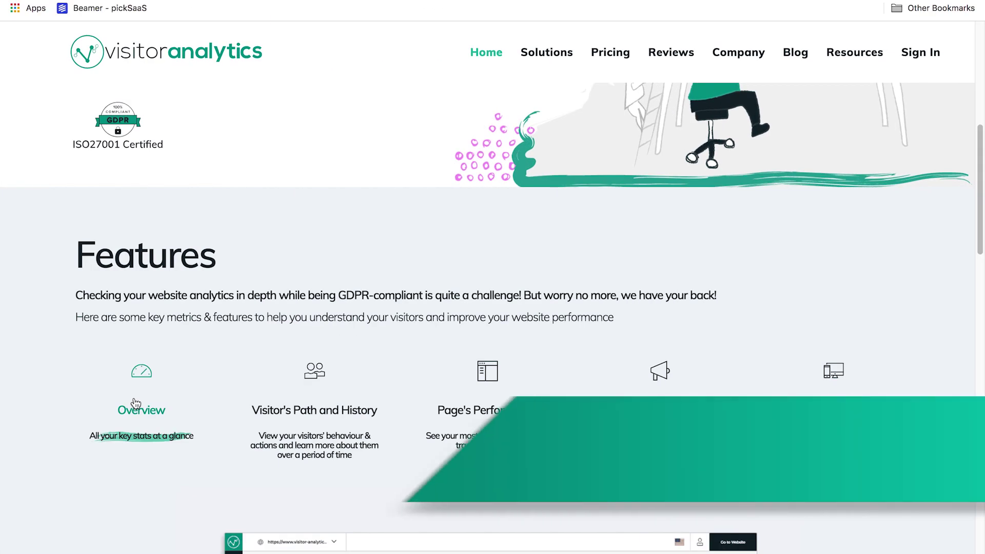
# Step: Preview the Visitor's Path and History, Page's Performance, URL Campaigns Stats, and Referrals and Landing Pages features
pyautogui.scroll(-3, 225, 409)
pyautogui.click(318, 301)
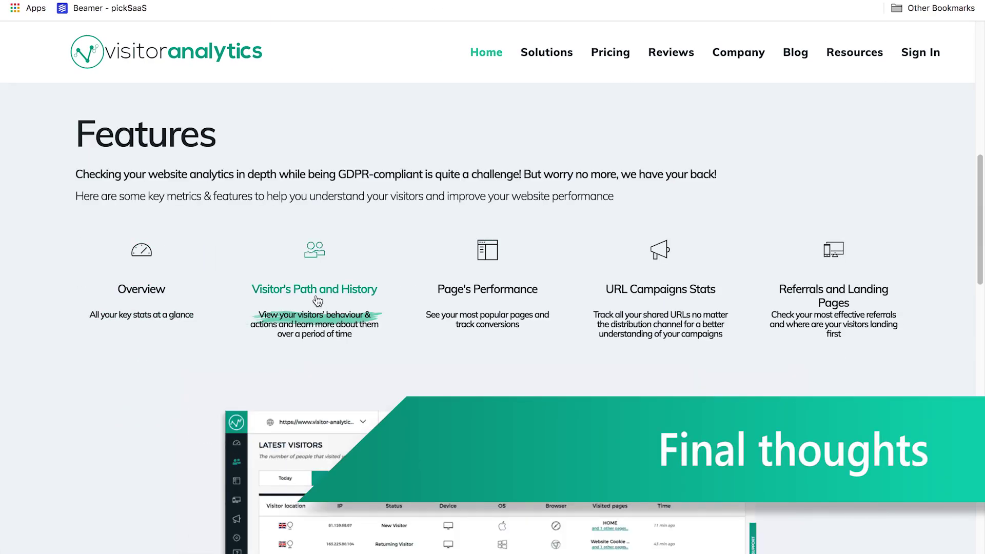
pyautogui.scroll(-1, 338, 318)
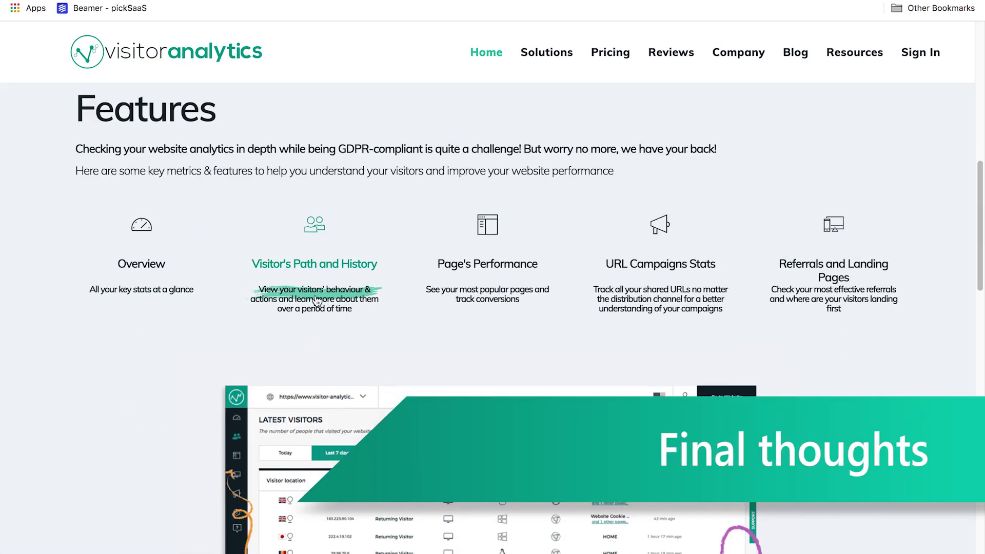
pyautogui.click(480, 295)
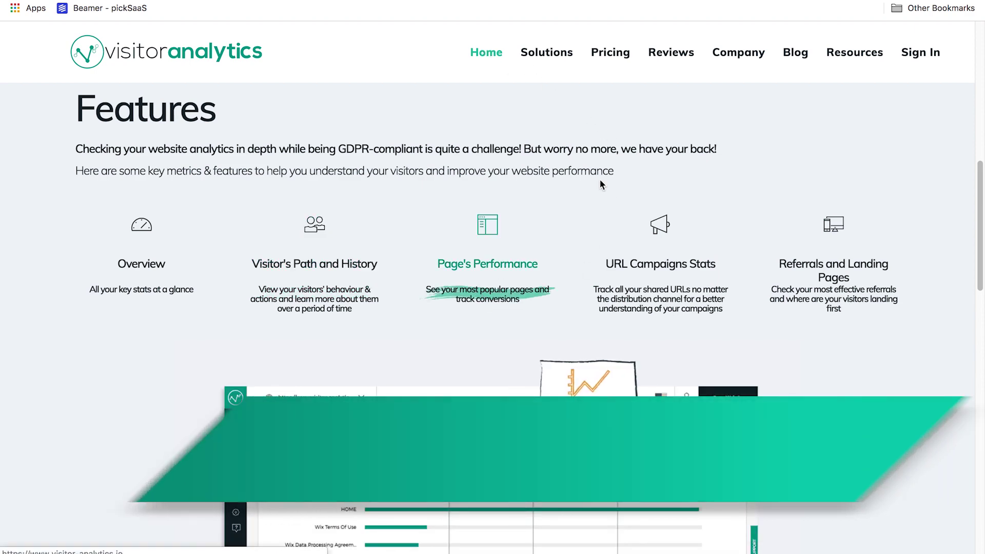
pyautogui.click(729, 281)
pyautogui.click(803, 278)
pyautogui.scroll(-5, 803, 279)
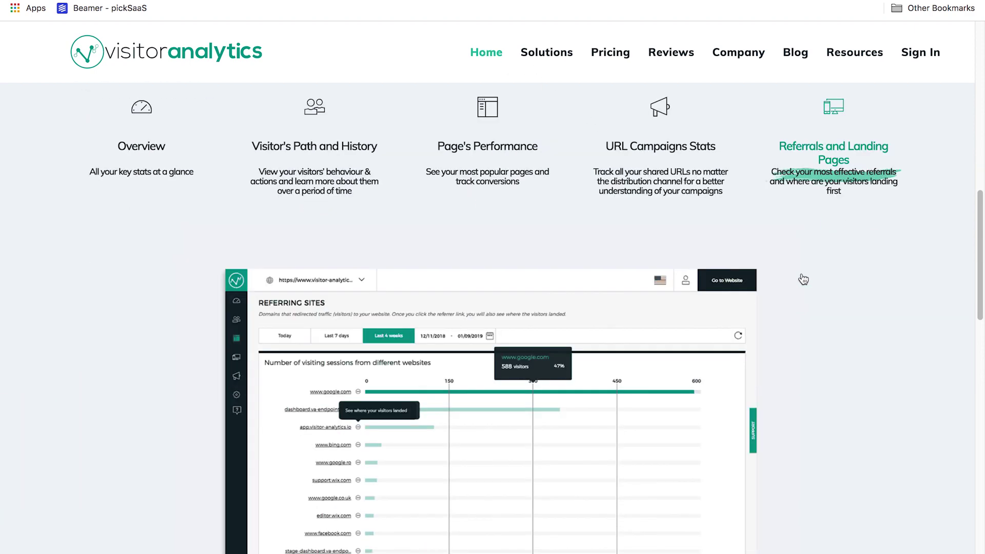
pyautogui.scroll(5, 798, 272)
# Step: Open the Wix App, Analytics as a Service and SEO Services pages from the Solutions menu
pyautogui.moveTo(557, 57)
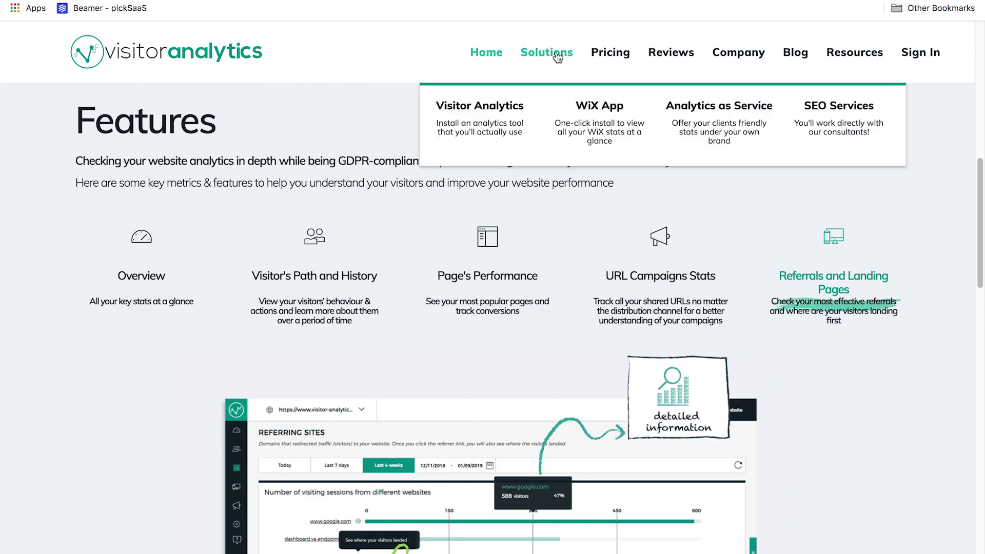
pyautogui.click(587, 120)
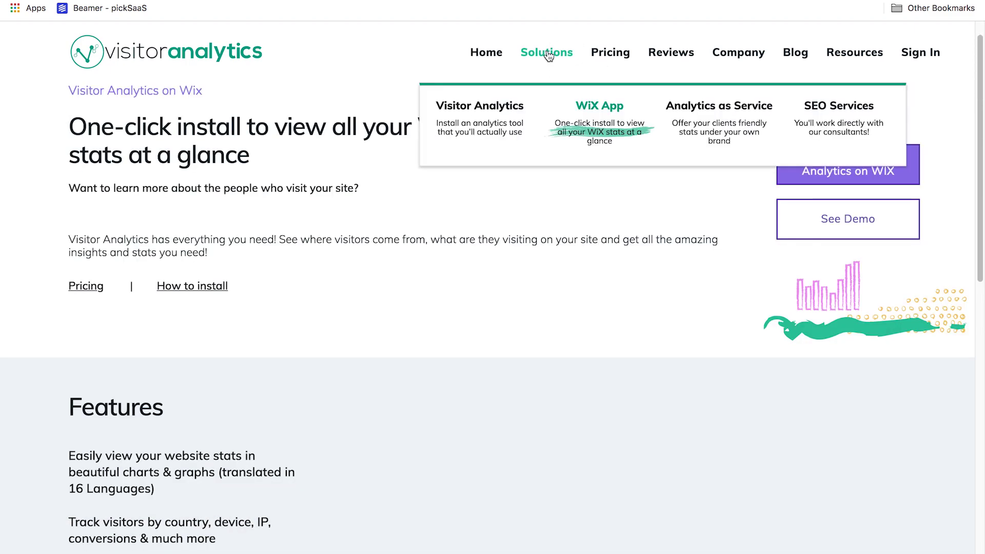
pyautogui.click(744, 120)
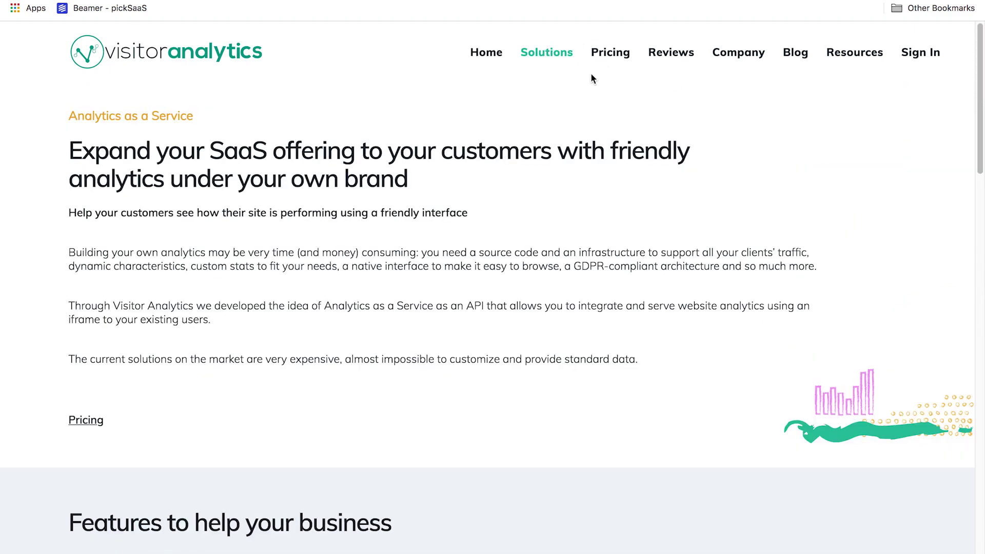
pyautogui.moveTo(557, 54)
pyautogui.click(808, 123)
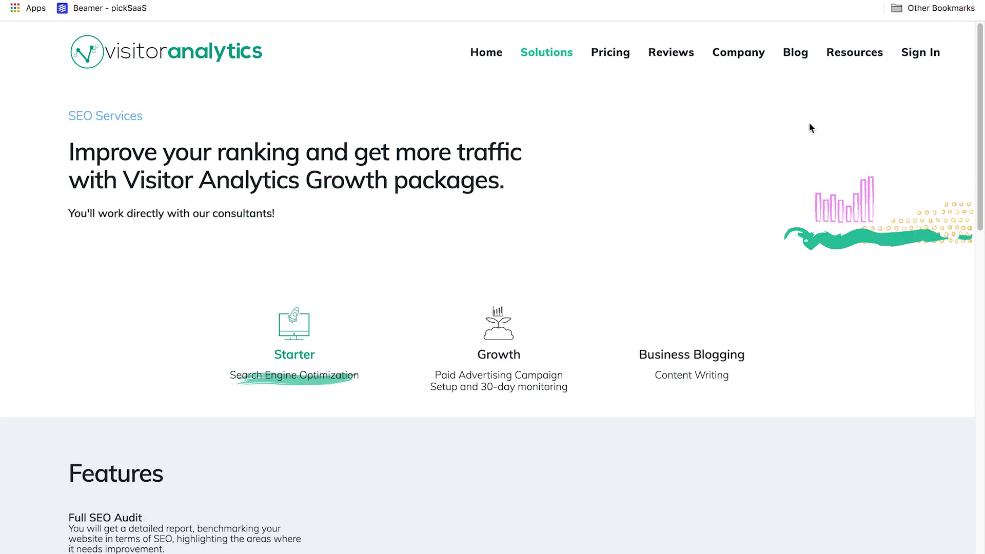
# Step: Read down the SEO Services page, view customer Reviews, then return to the home page
pyautogui.scroll(-3, 775, 185)
pyautogui.scroll(-20, 776, 184)
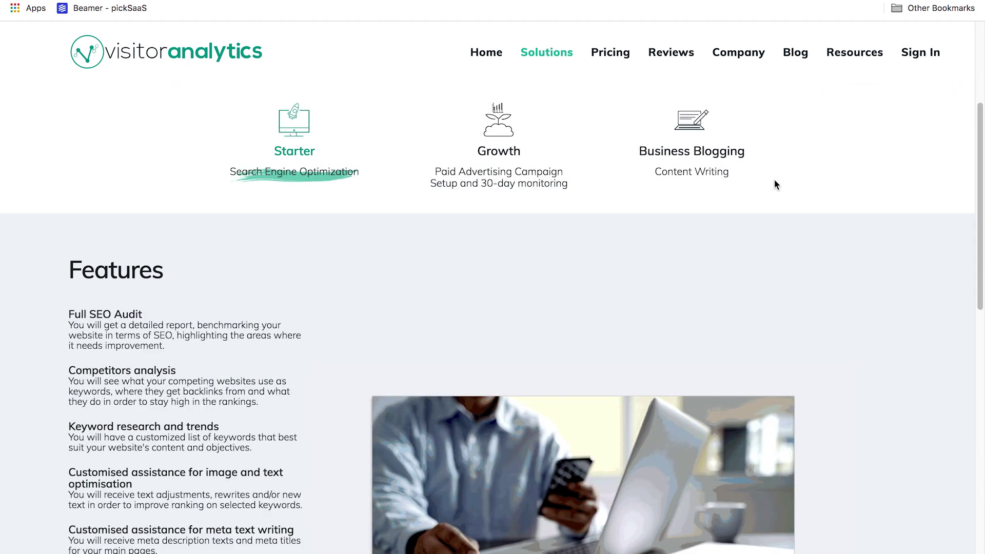
pyautogui.scroll(20, 774, 180)
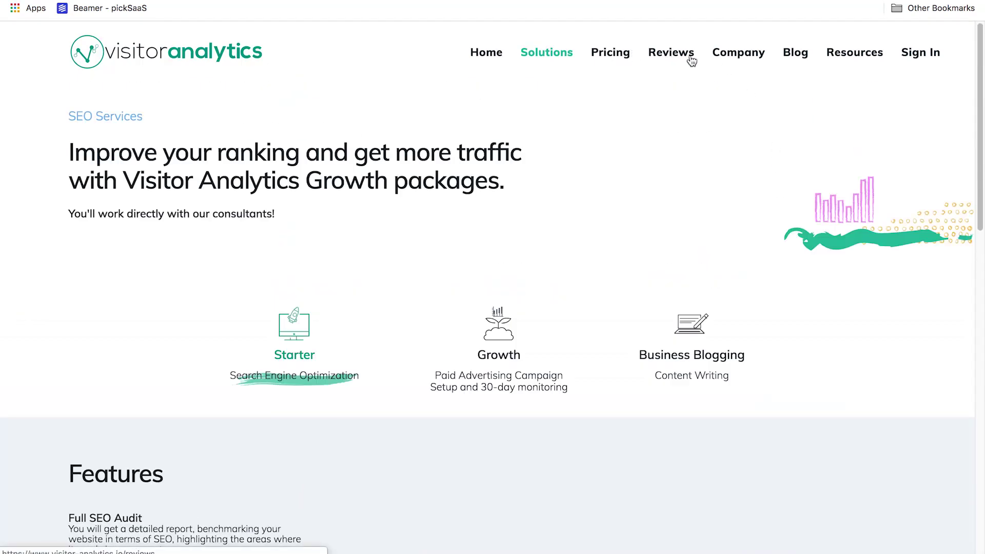
pyautogui.click(689, 55)
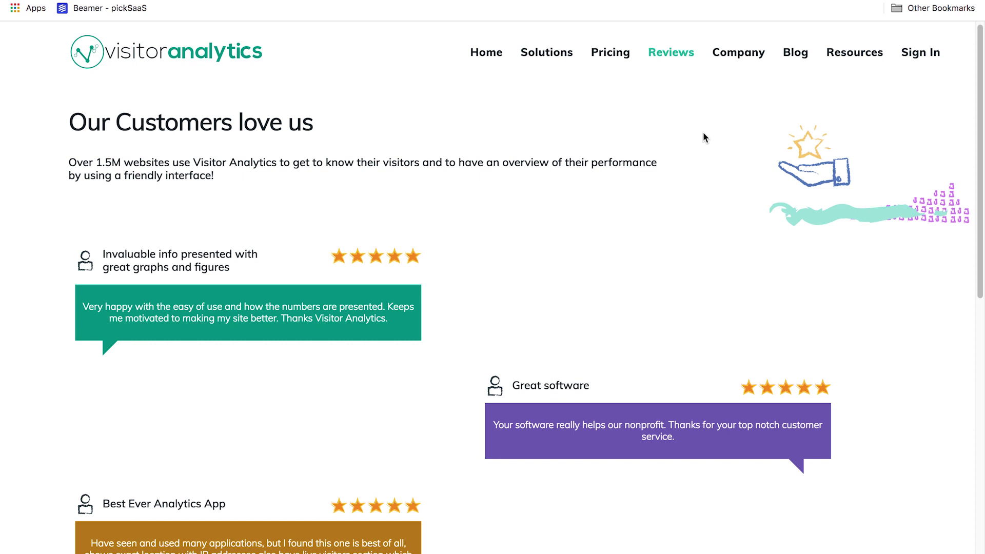
pyautogui.click(481, 54)
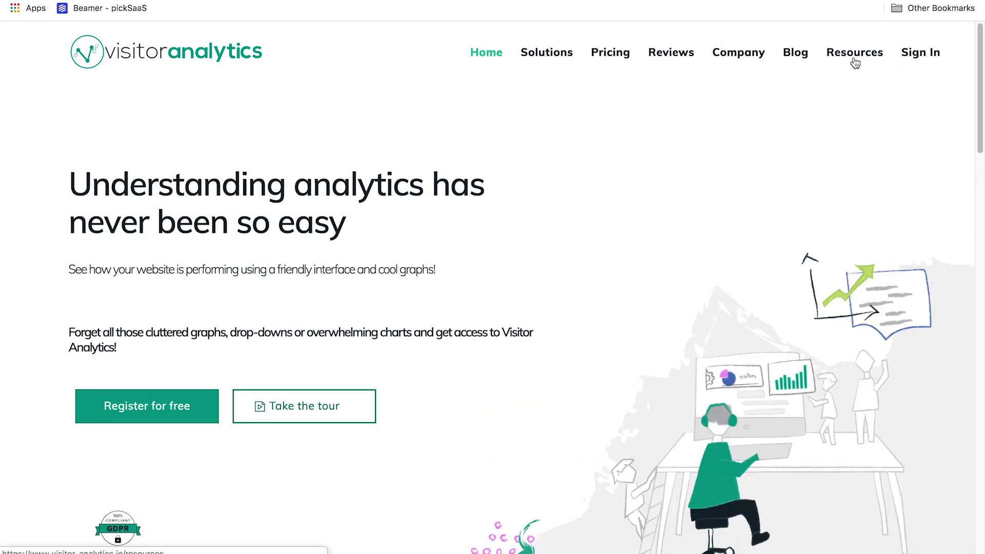
pyautogui.scroll(-10, 543, 170)
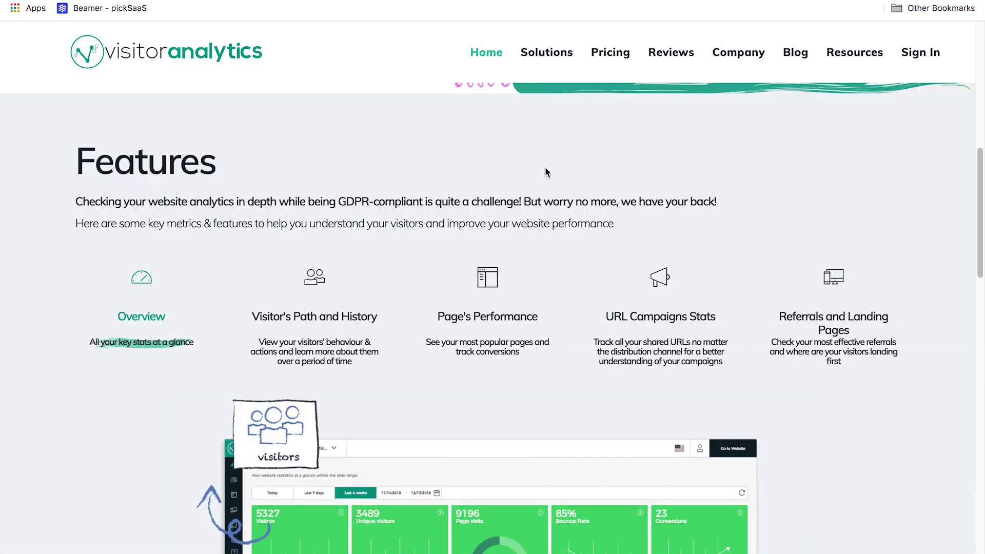
pyautogui.scroll(-12, 545, 168)
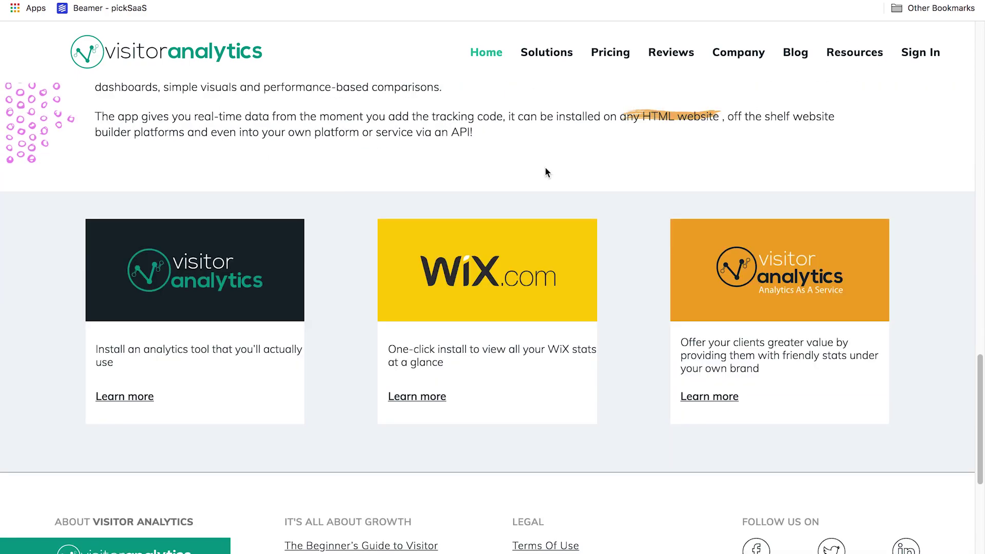
pyautogui.scroll(-5, 544, 167)
pyautogui.scroll(6, 544, 168)
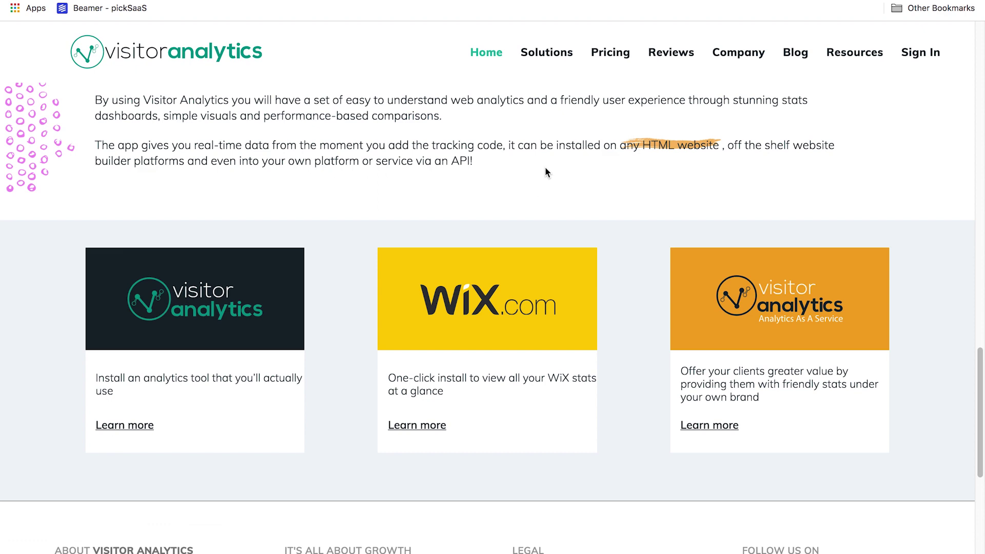
pyautogui.scroll(20, 545, 167)
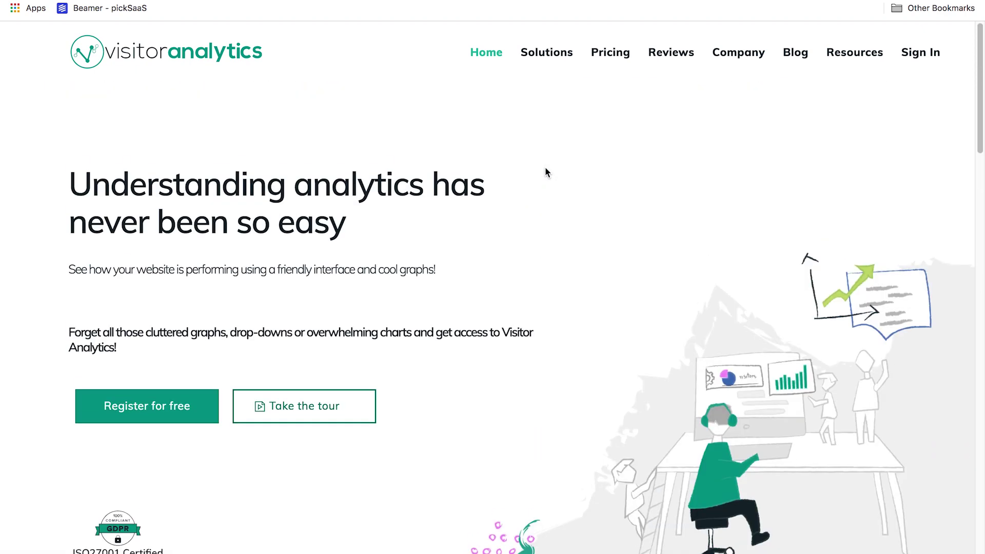
pyautogui.scroll(-2, 547, 168)
pyautogui.scroll(2, 547, 168)
pyautogui.scroll(-1, 534, 147)
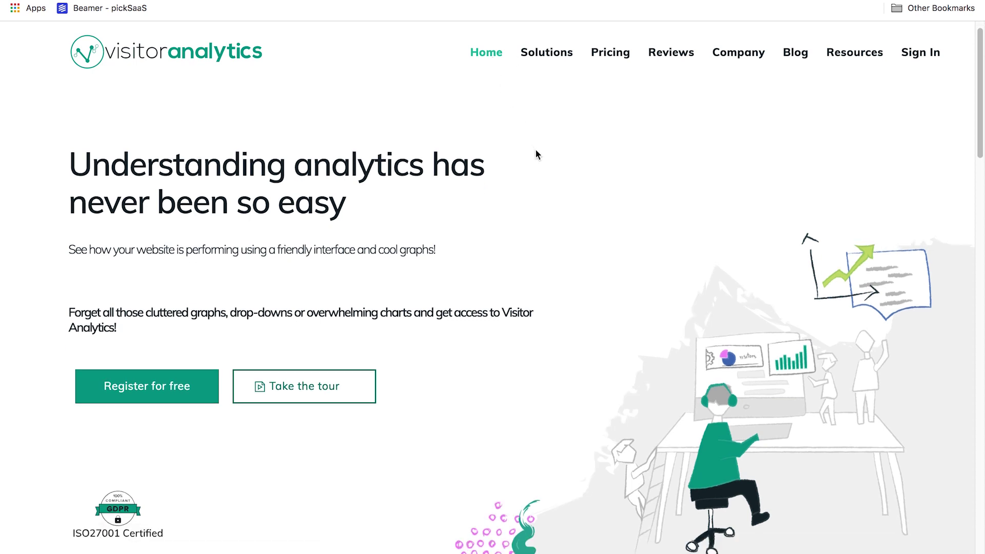
pyautogui.scroll(-3, 537, 155)
pyautogui.scroll(-1, 537, 159)
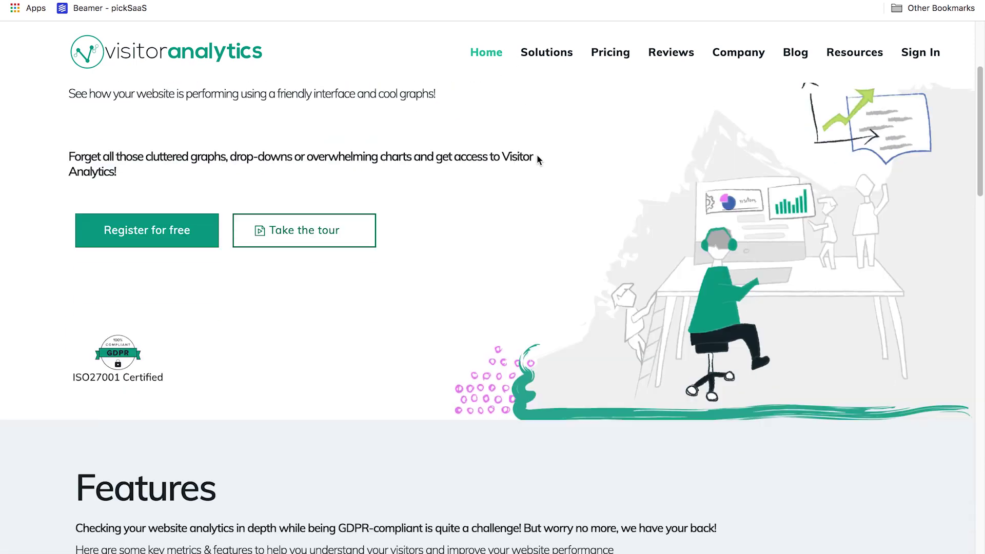
pyautogui.scroll(-5, 536, 153)
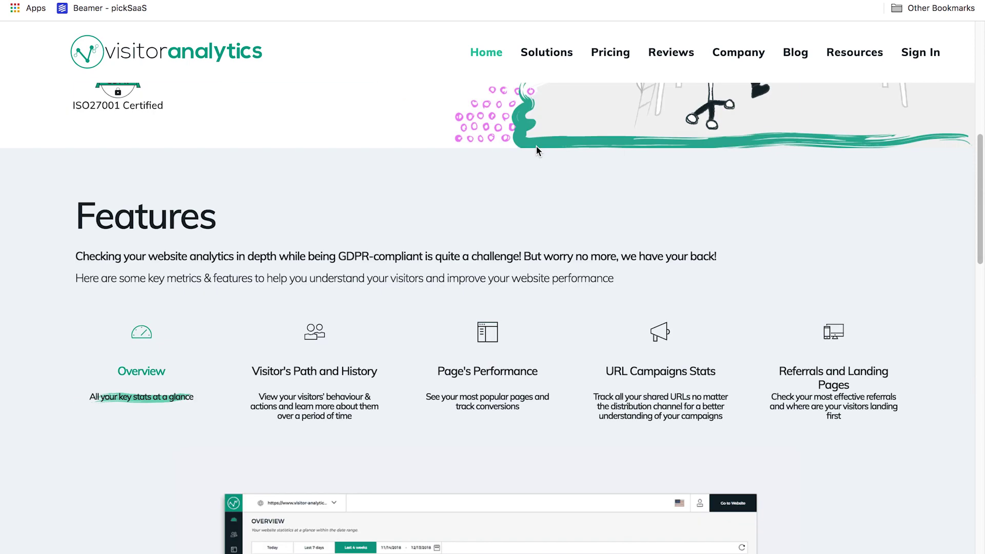